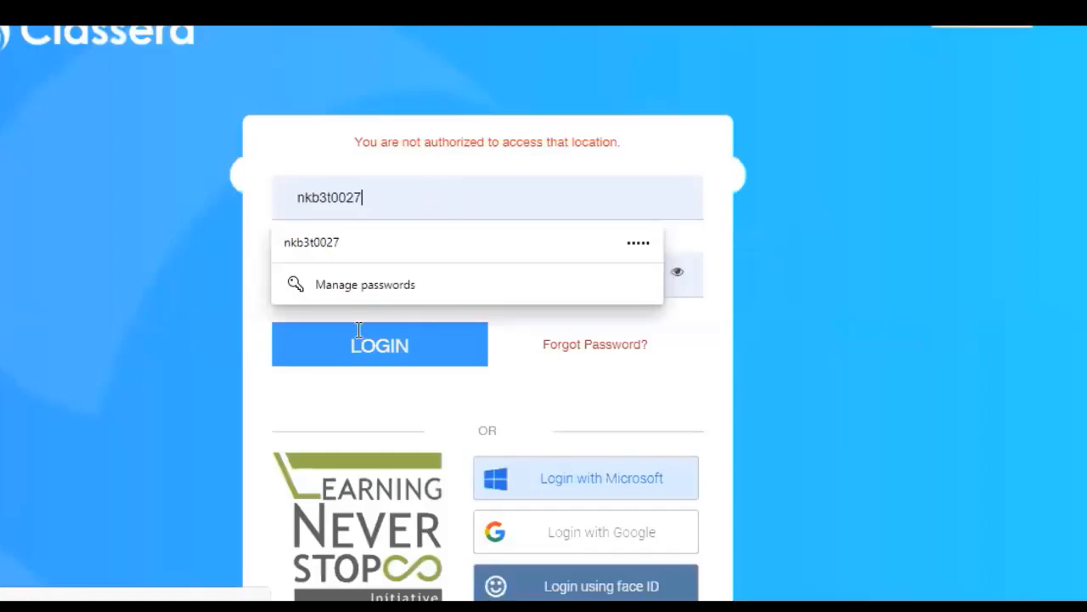
# Log in to Classera with the saved teacher account from the autofill list
pyautogui.click(357, 358)
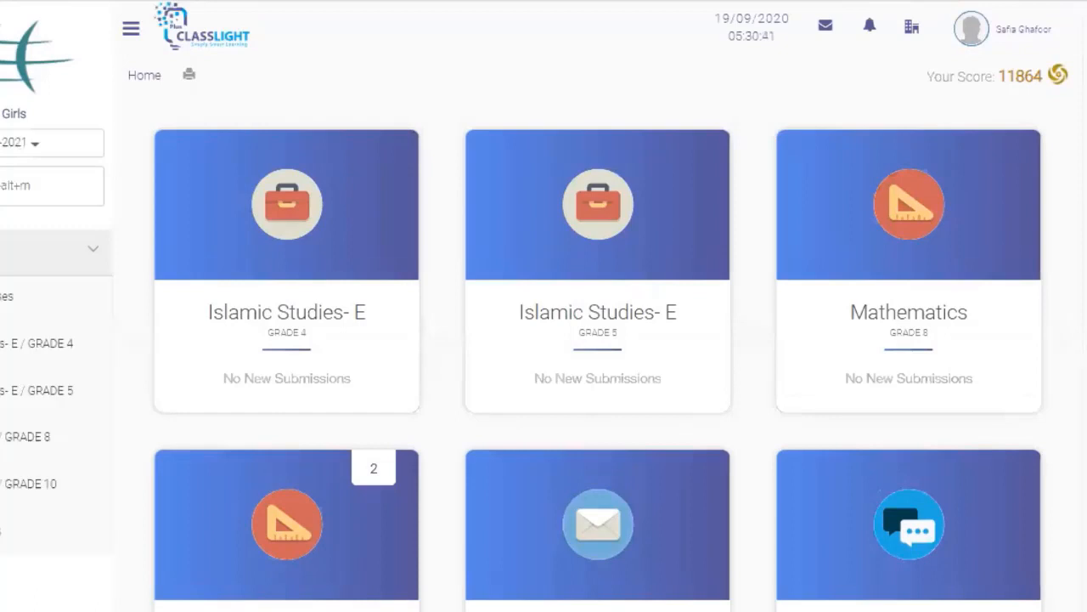
# Open the Mathematics course's Online Exams list from its course card
pyautogui.moveTo(1000, 210)
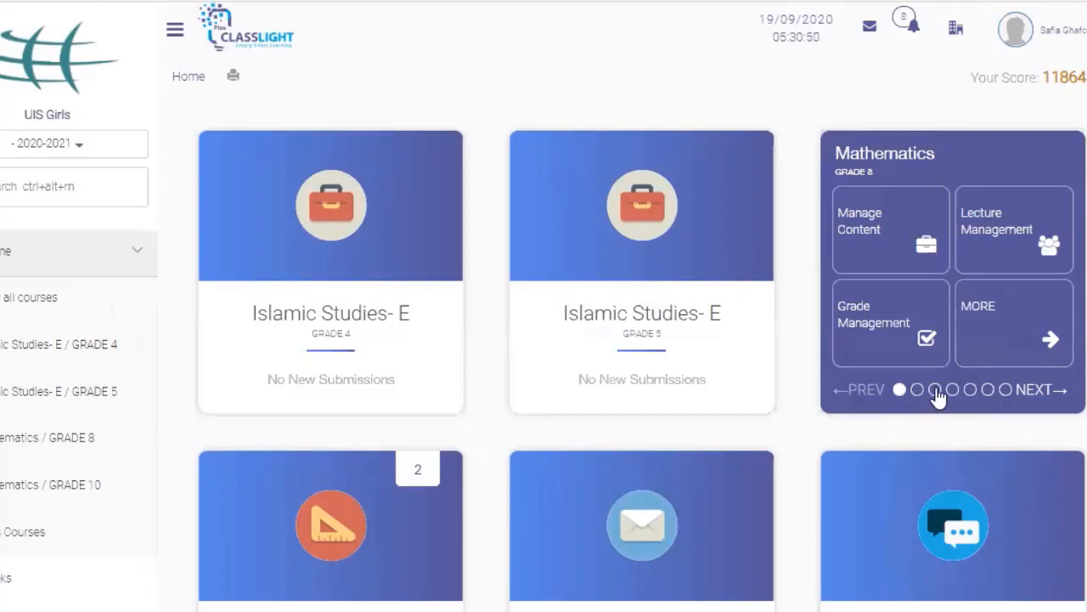
pyautogui.click(935, 390)
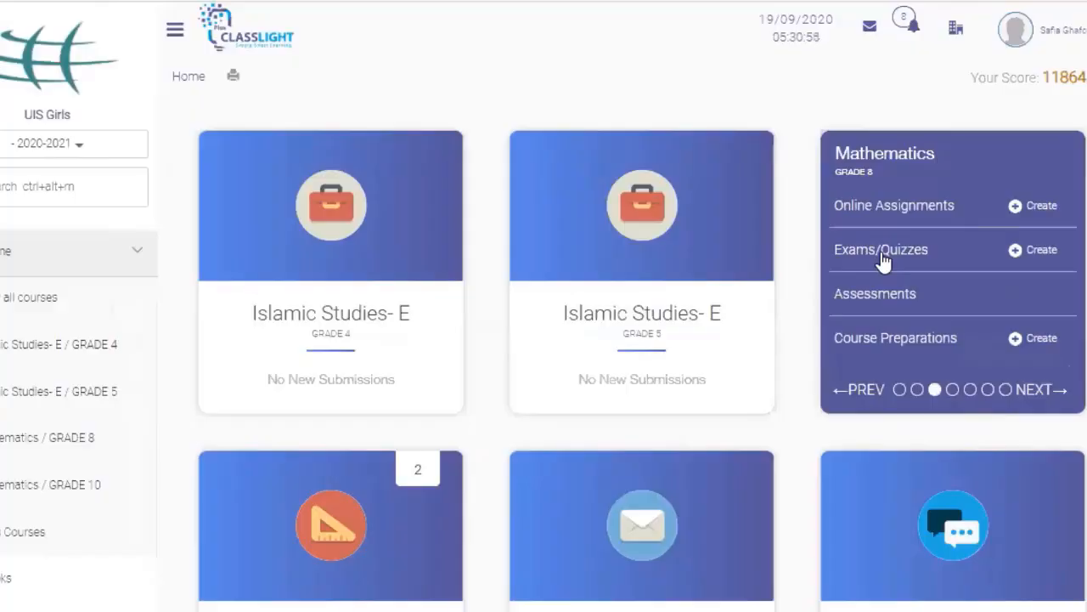
pyautogui.click(884, 261)
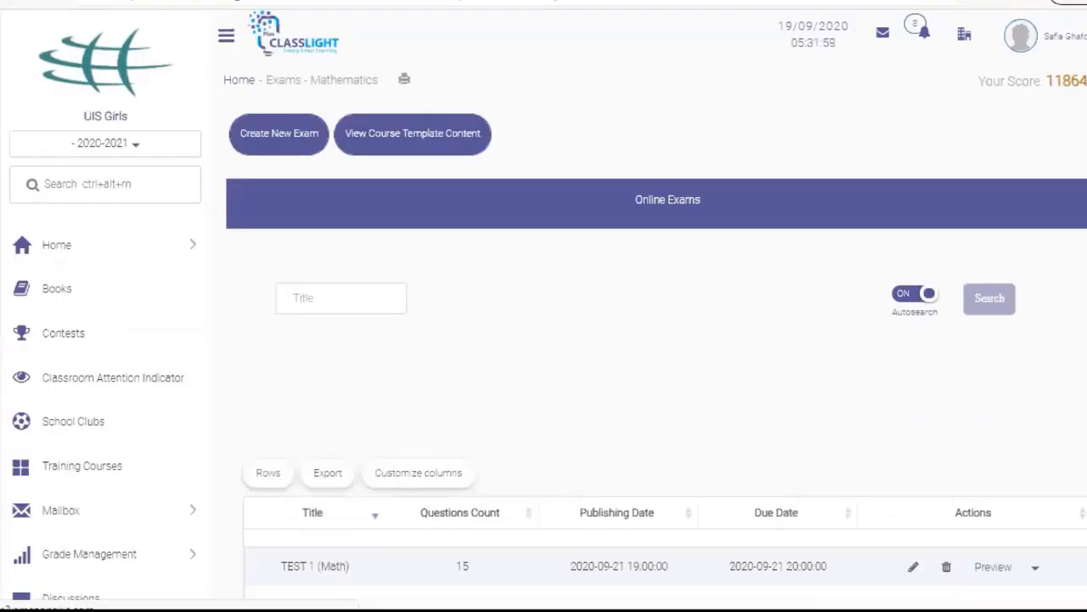
pyautogui.scroll(-1, 544, 306)
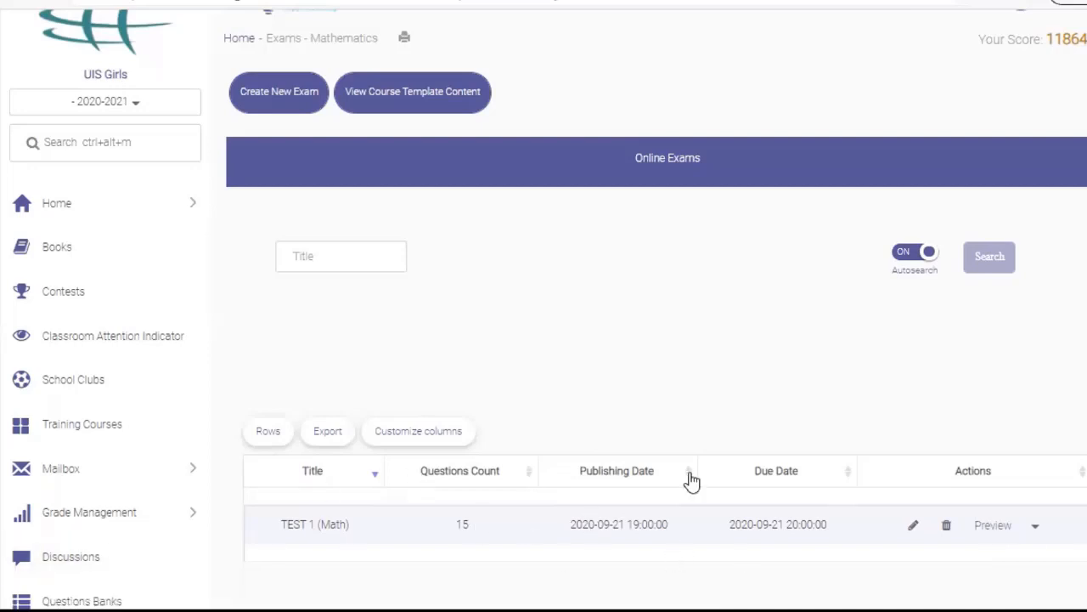
# Create a new exam using the Classic Exam style
pyautogui.click(266, 103)
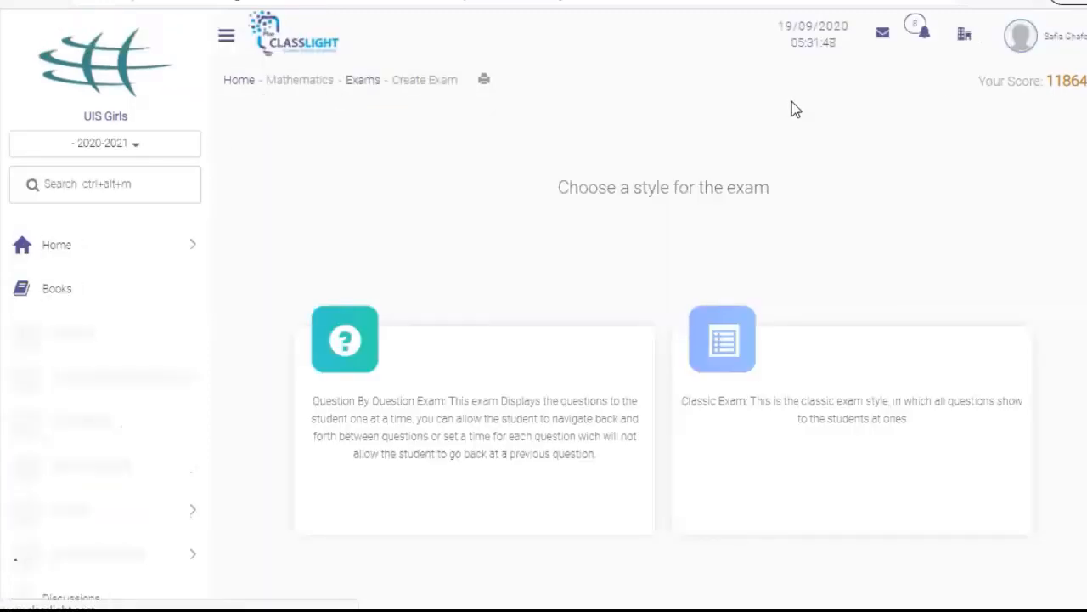
pyautogui.scroll(-2, 534, 214)
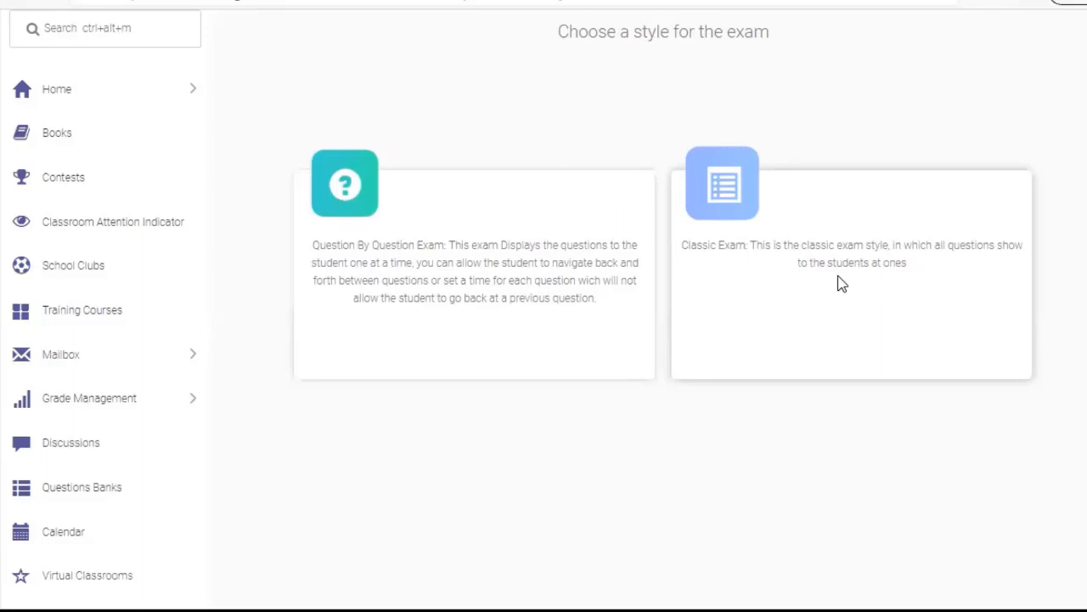
pyautogui.click(725, 194)
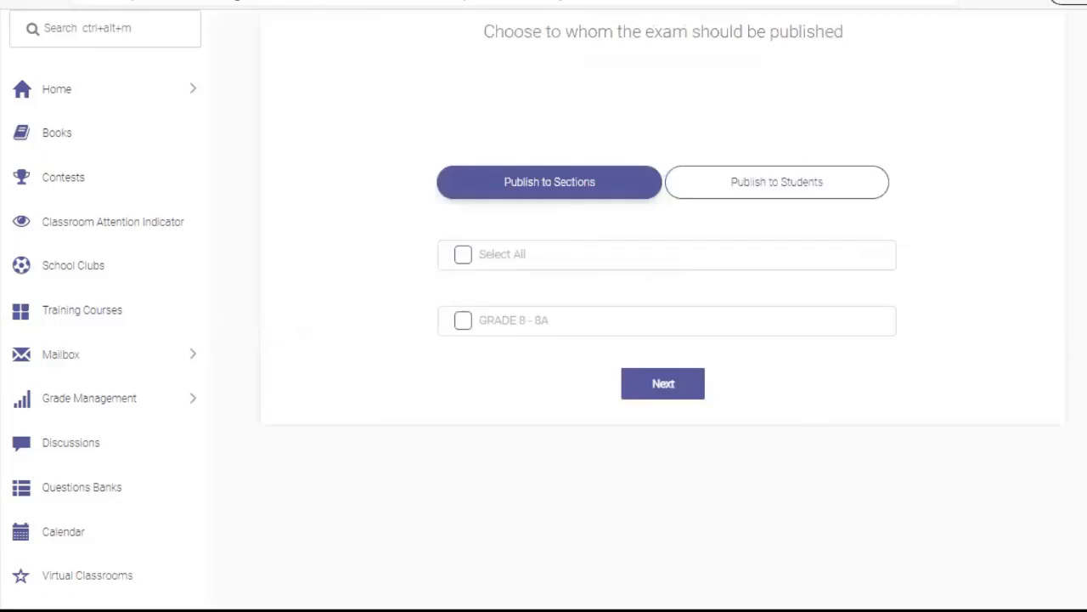
# Publish the exam to all sections, including GRADE 8 - 8A, and continue
pyautogui.scroll(2, 544, 305)
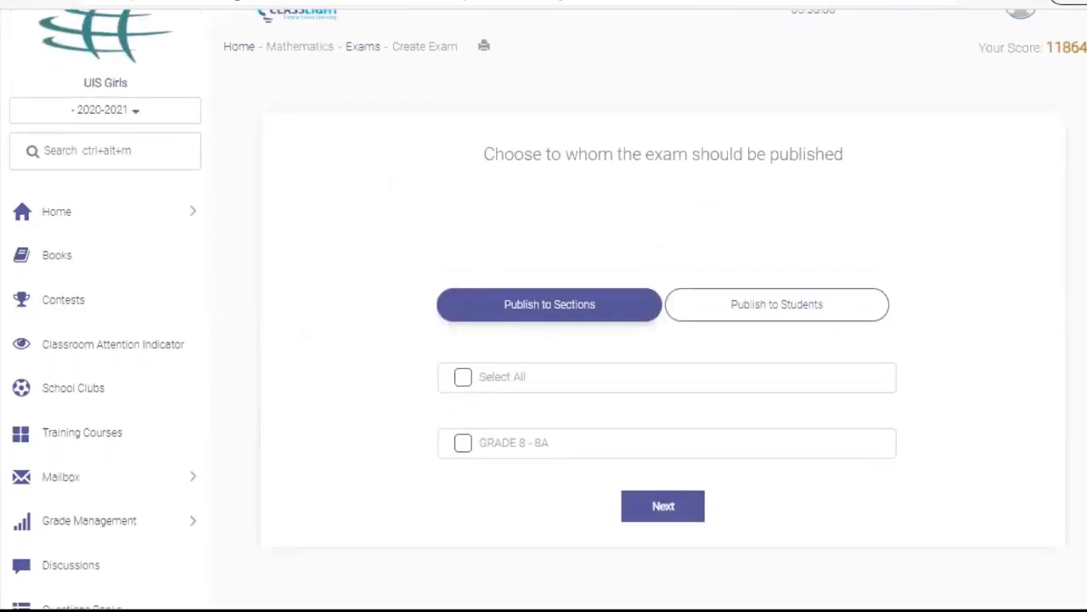
pyautogui.scroll(1, 544, 306)
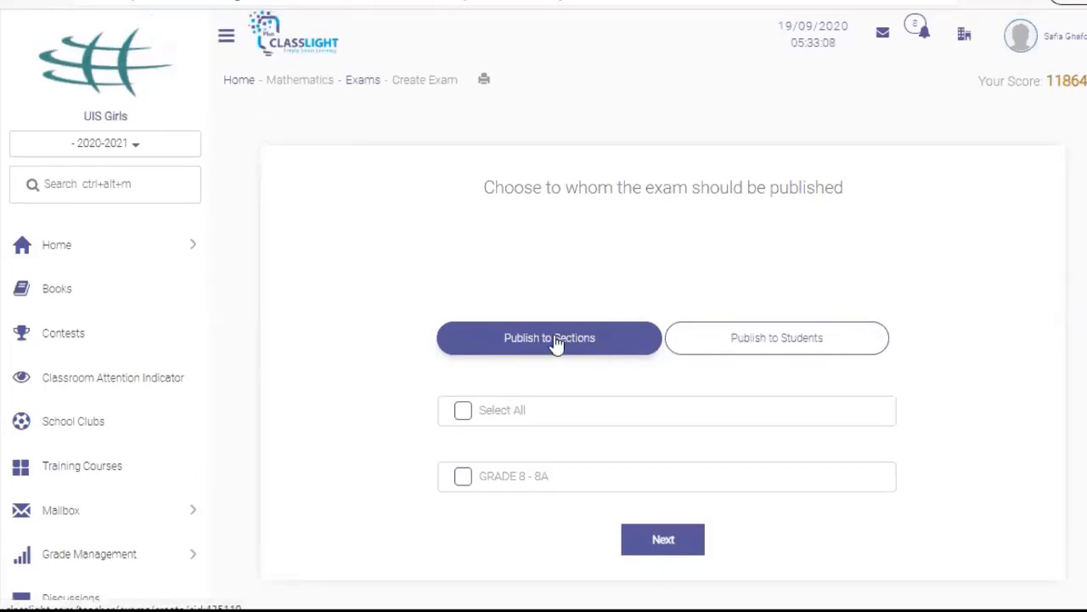
pyautogui.click(464, 411)
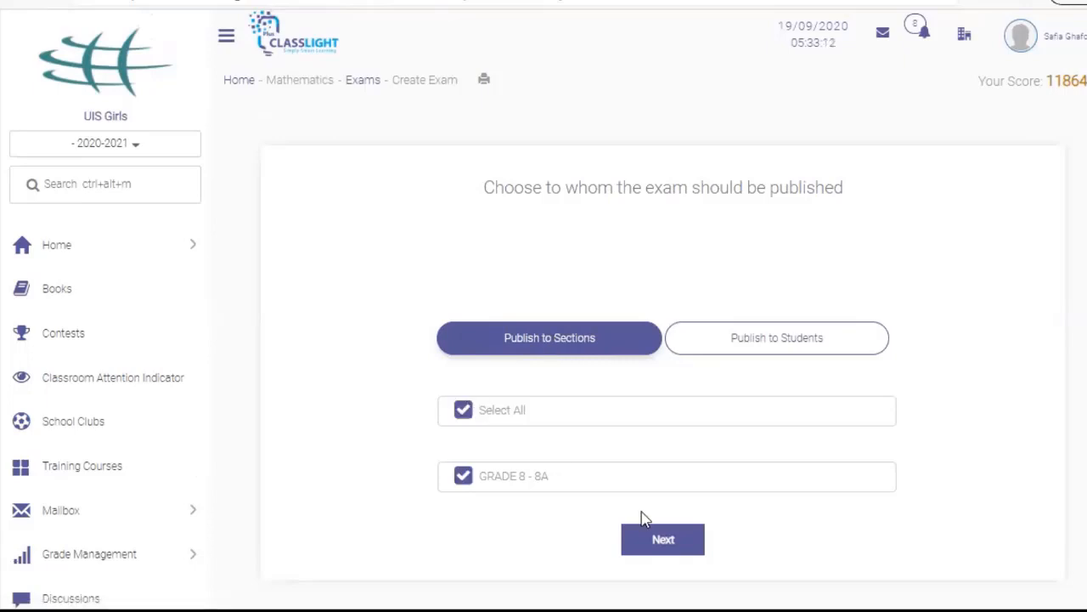
pyautogui.click(661, 542)
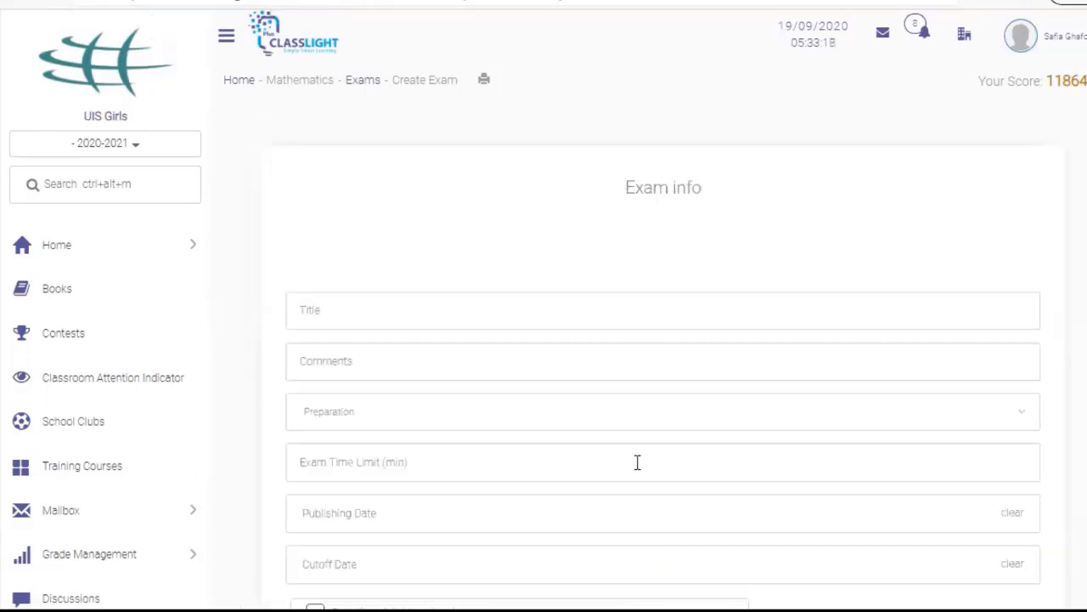
# Enter title 'test 02', comment 'Read questions carefully' and a 60-minute time limit
pyautogui.click(664, 316)
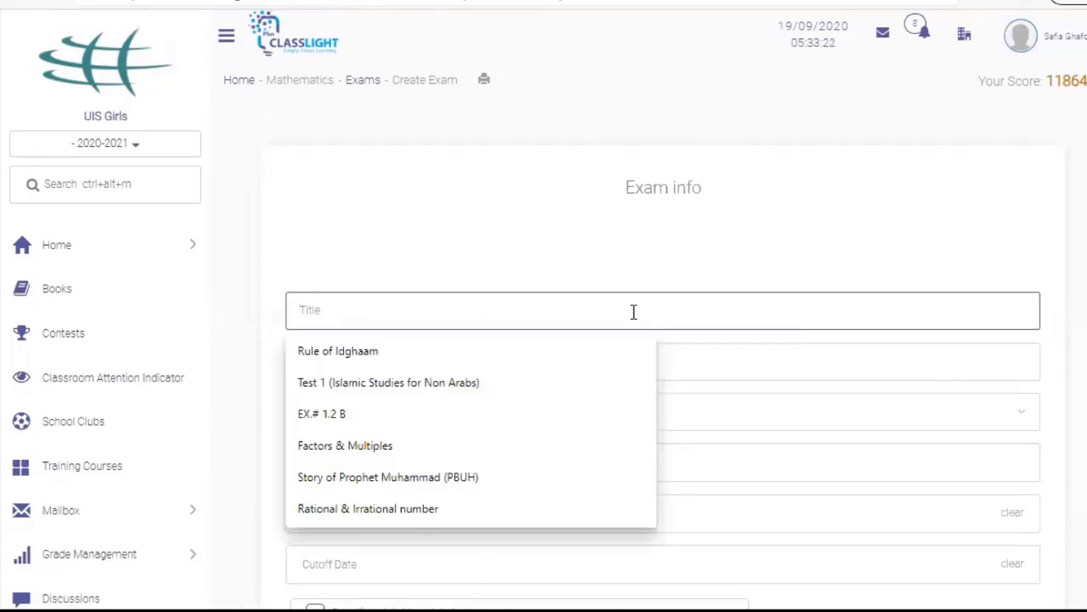
pyautogui.write('test')
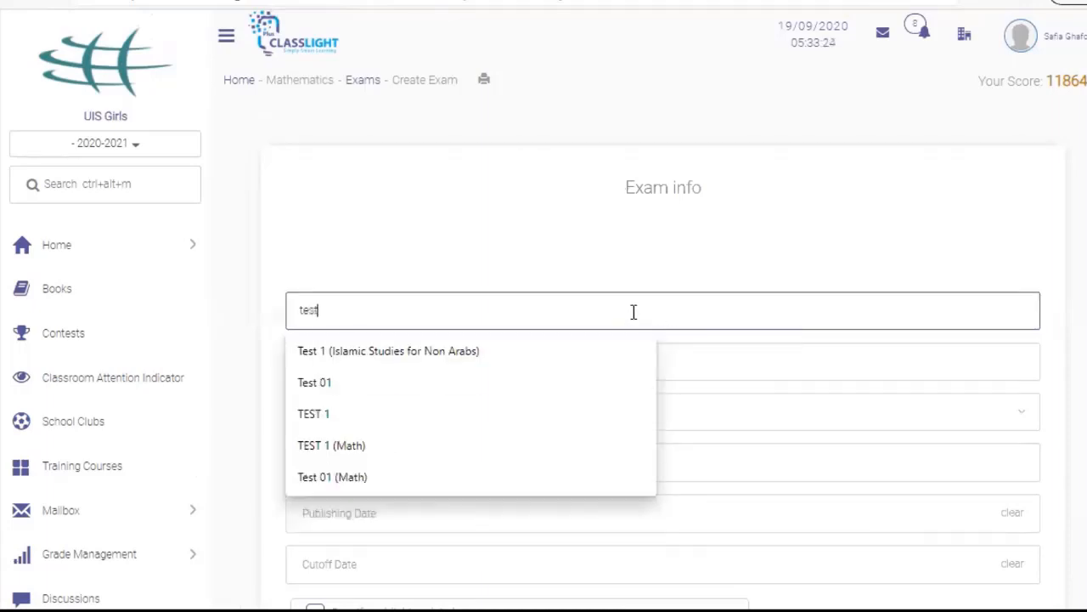
pyautogui.write(' 02')
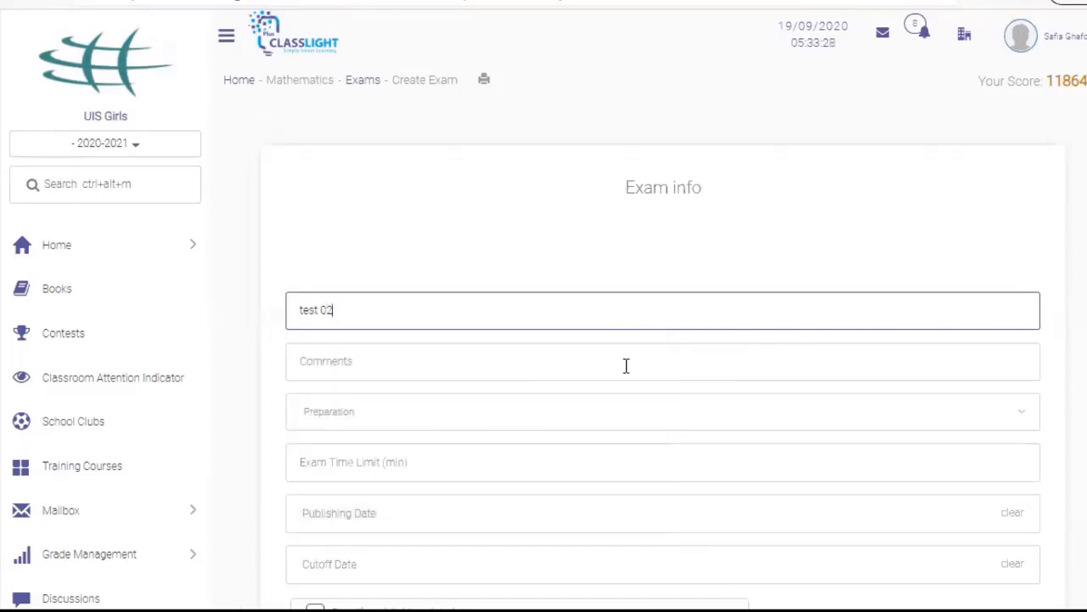
pyautogui.click(559, 359)
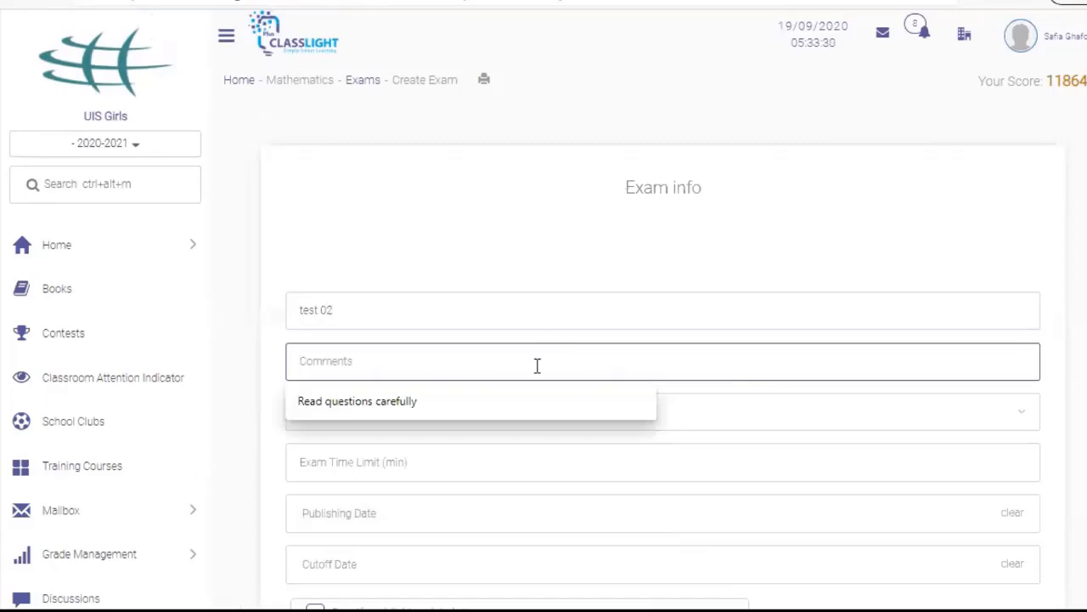
pyautogui.click(515, 409)
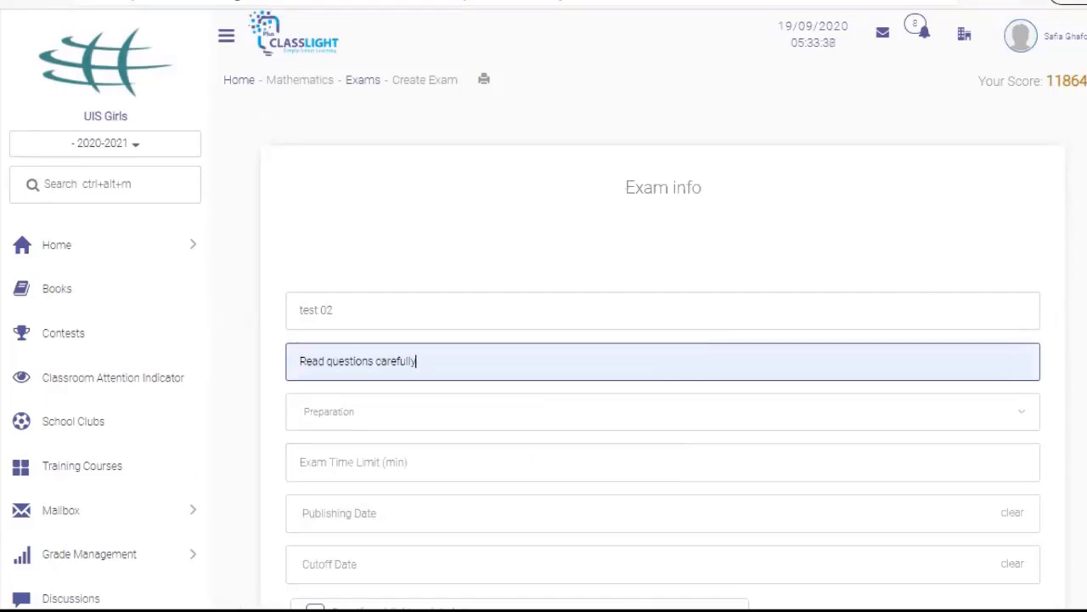
pyautogui.scroll(-2, 637, 265)
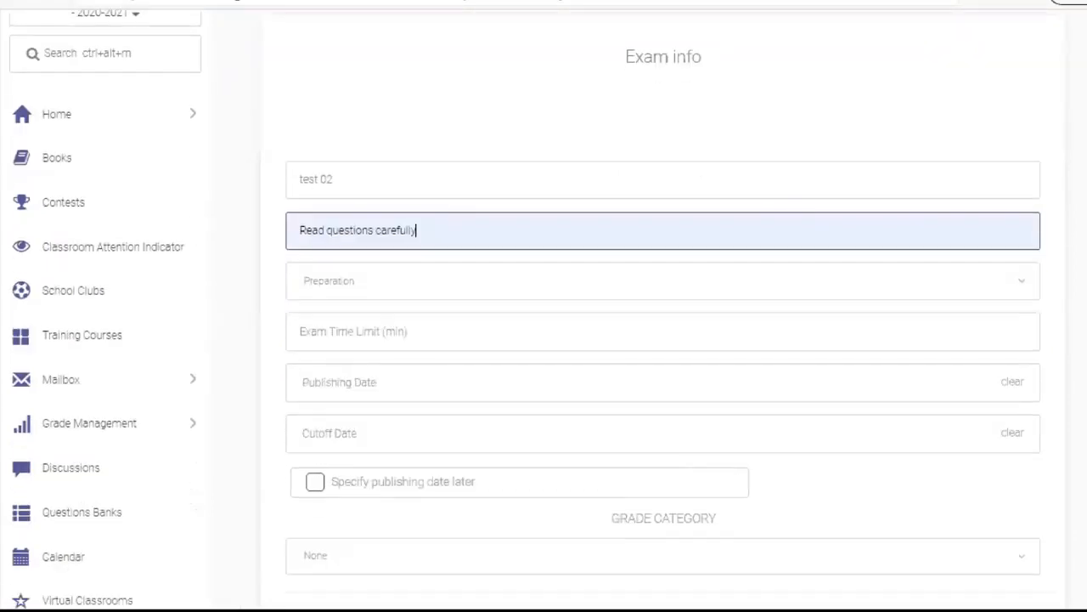
pyautogui.click(524, 331)
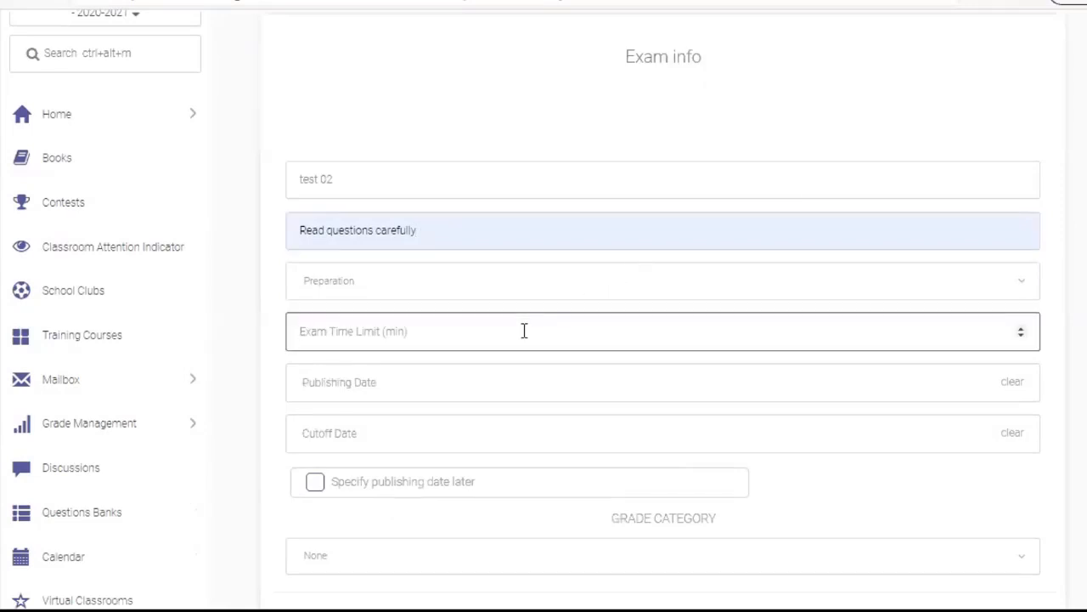
pyautogui.write('6')
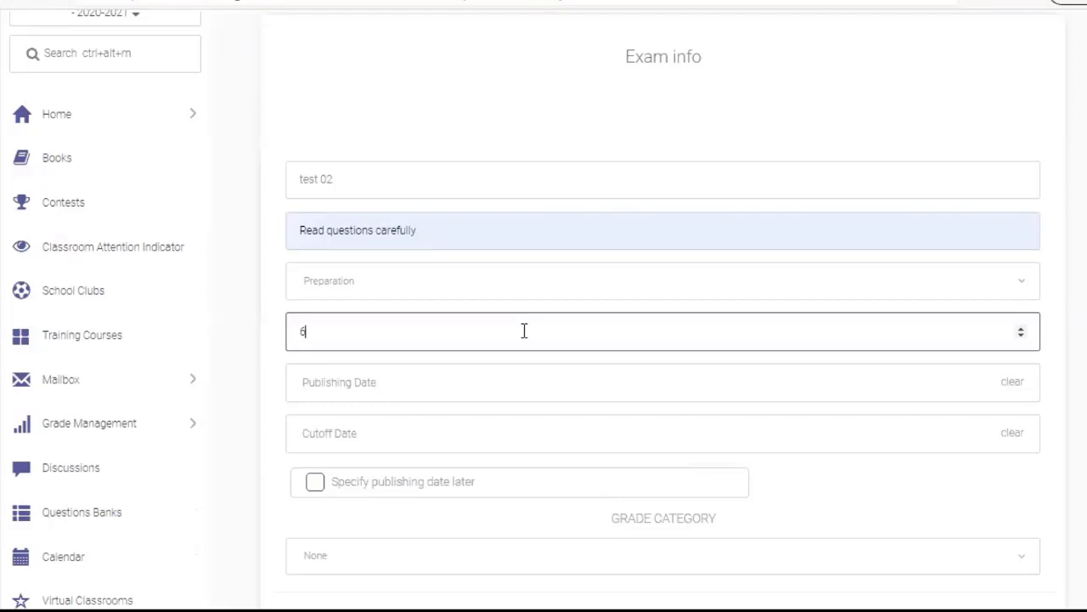
pyautogui.write('0')
pyautogui.scroll(-1, 949, 332)
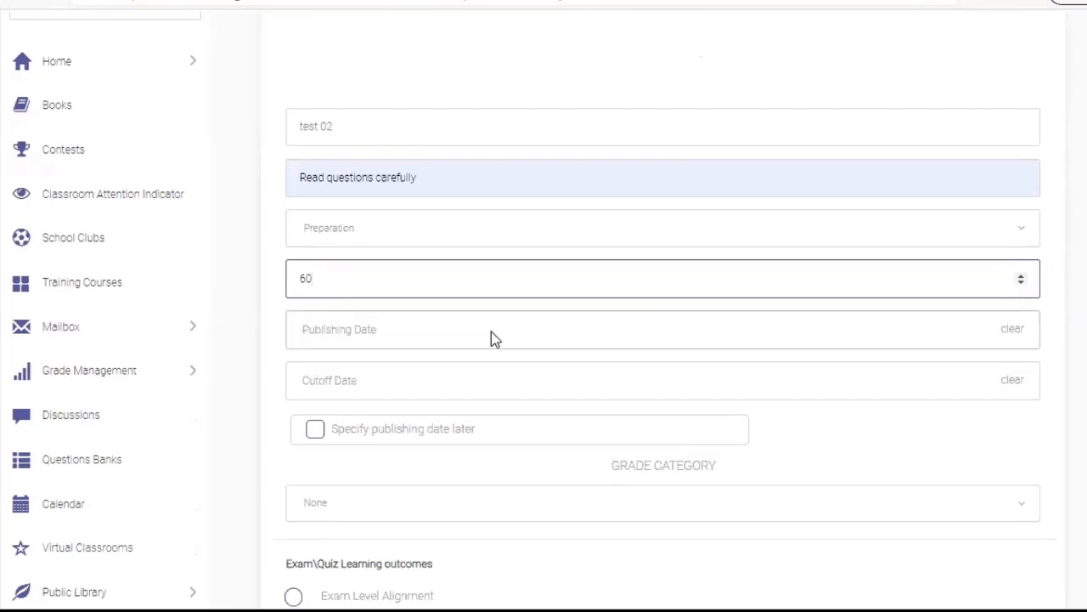
# Set the exam's publishing date to 22 September 2020 at 7:00 PM
pyautogui.click(464, 334)
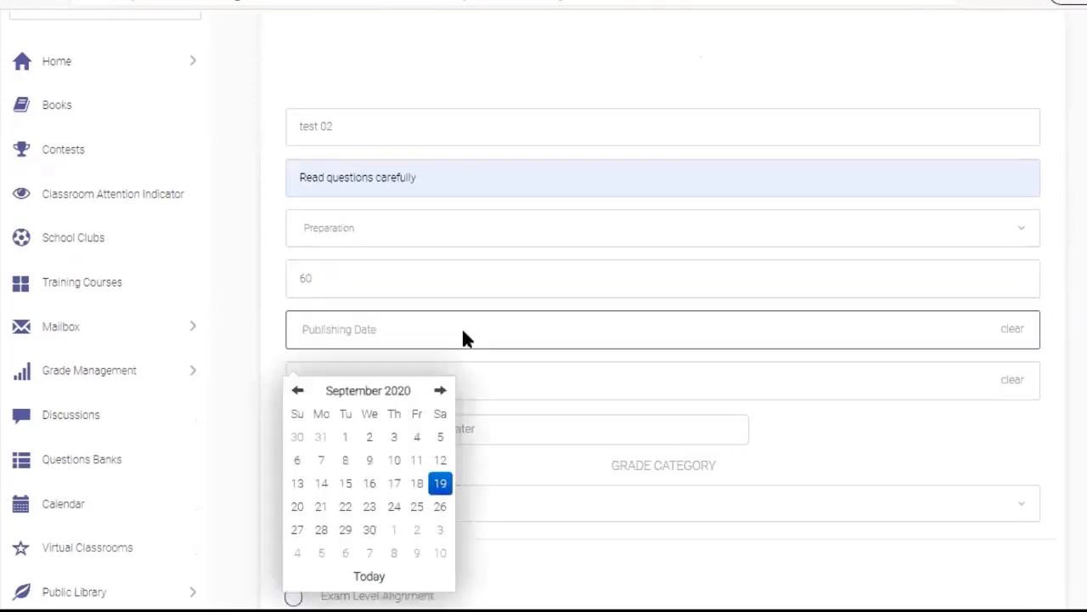
pyautogui.click(346, 507)
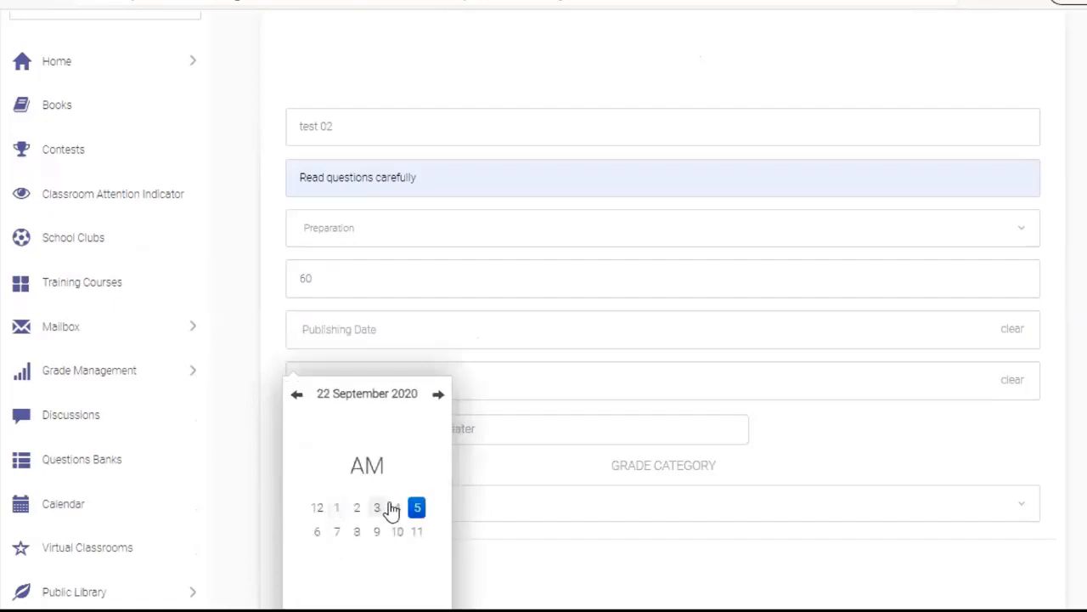
pyautogui.scroll(-3, 391, 507)
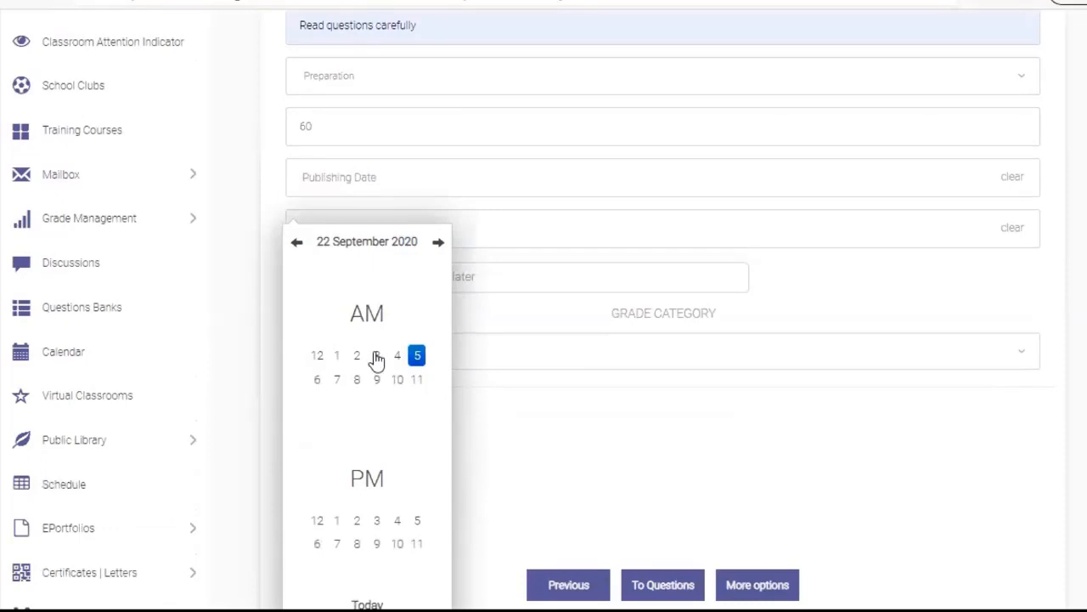
pyautogui.click(331, 544)
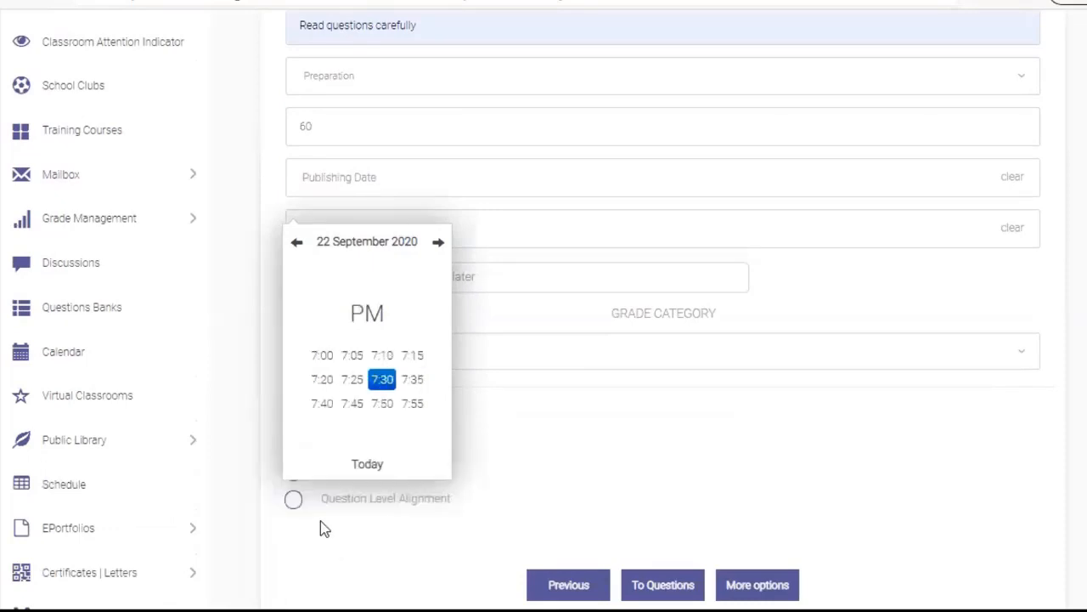
pyautogui.click(328, 359)
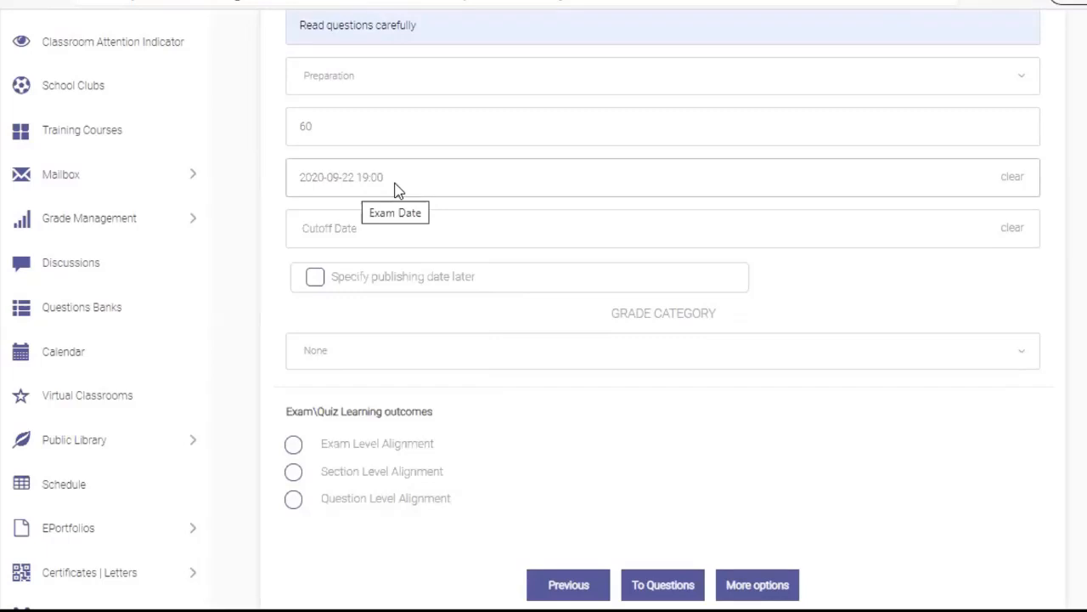
# Set the cutoff date to 22 September 2020 at 8:00 PM
pyautogui.click(355, 242)
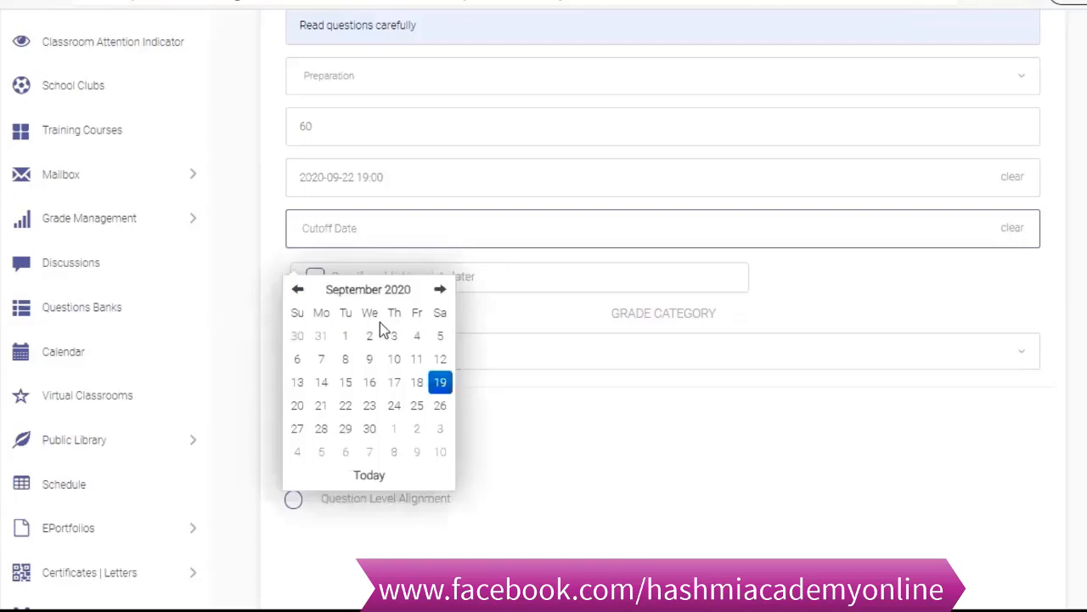
pyautogui.click(366, 408)
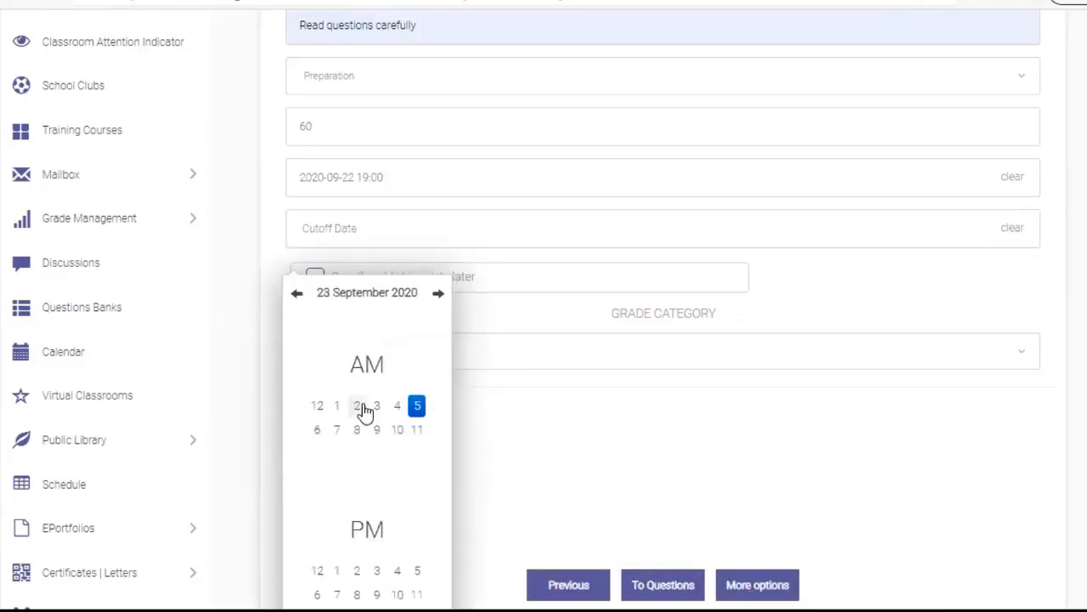
pyautogui.click(296, 294)
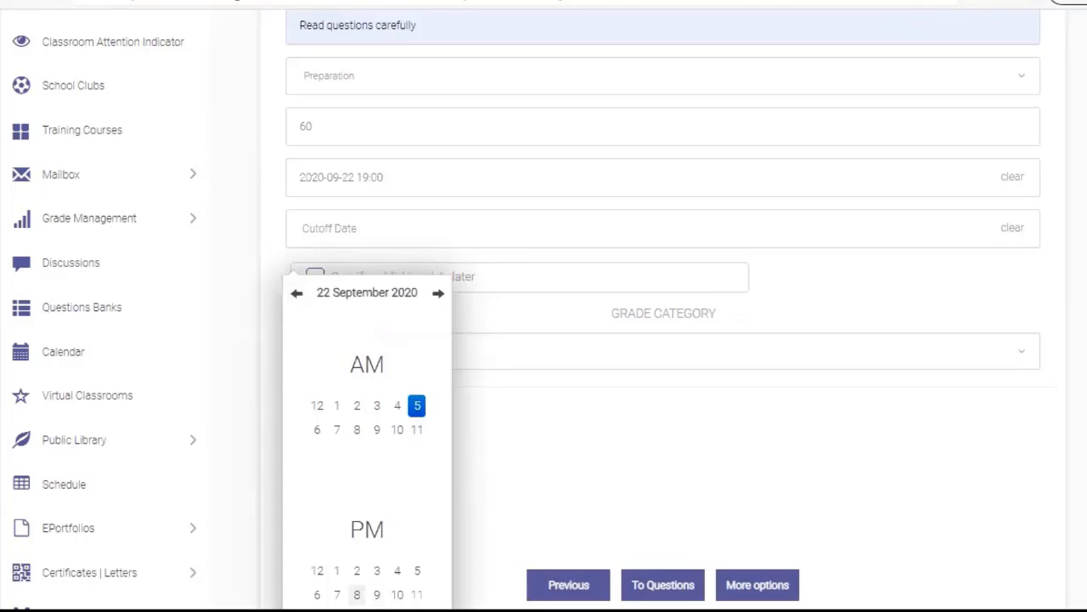
pyautogui.click(357, 594)
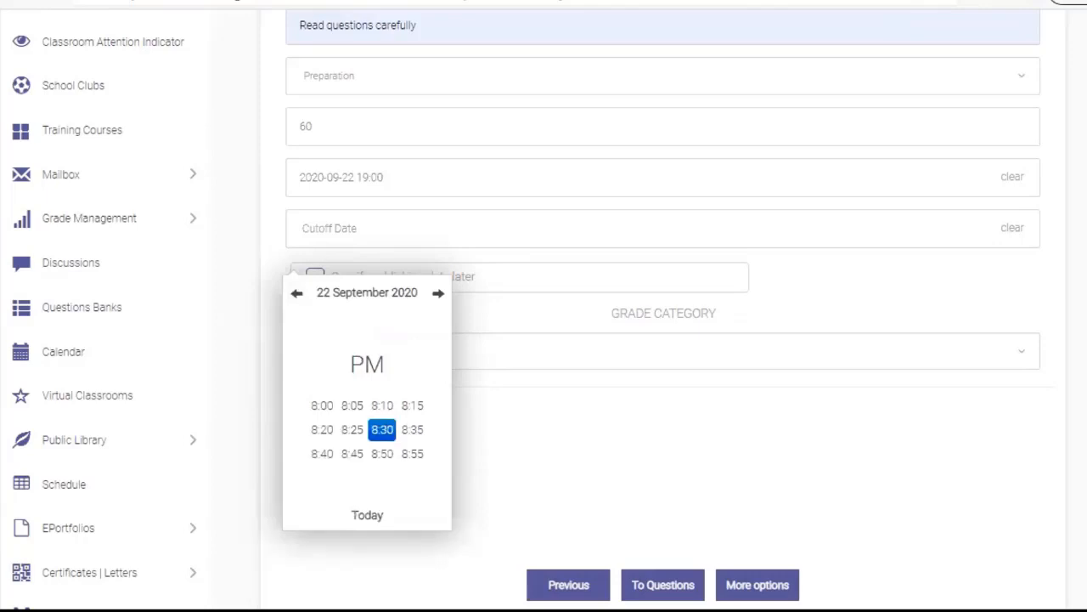
pyautogui.click(325, 407)
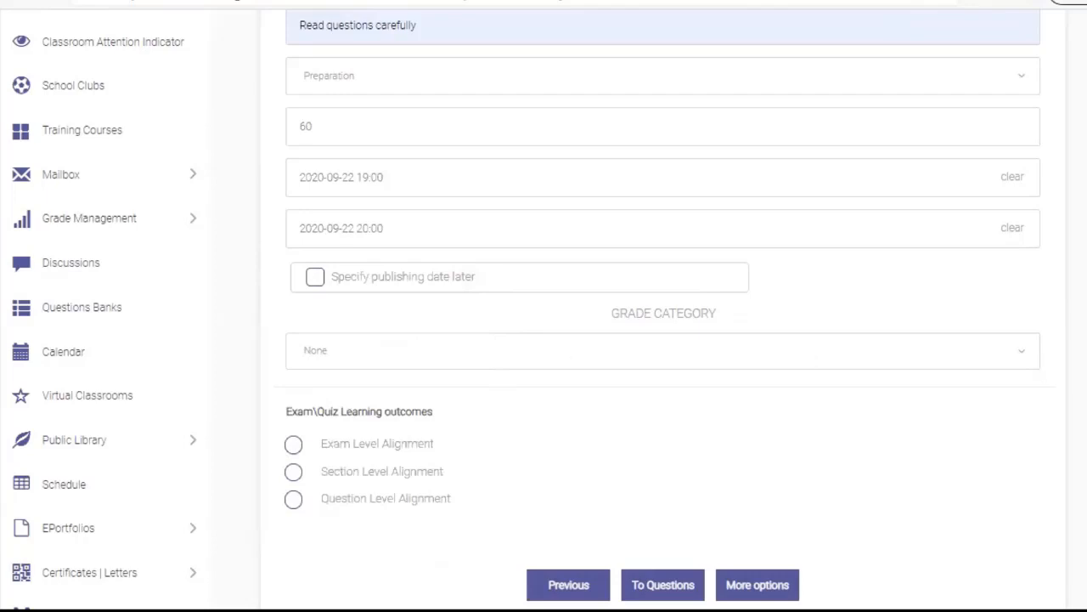
# Settle on Exam Level Alignment for learning outcomes and proceed to More options
pyautogui.scroll(-1, 662, 306)
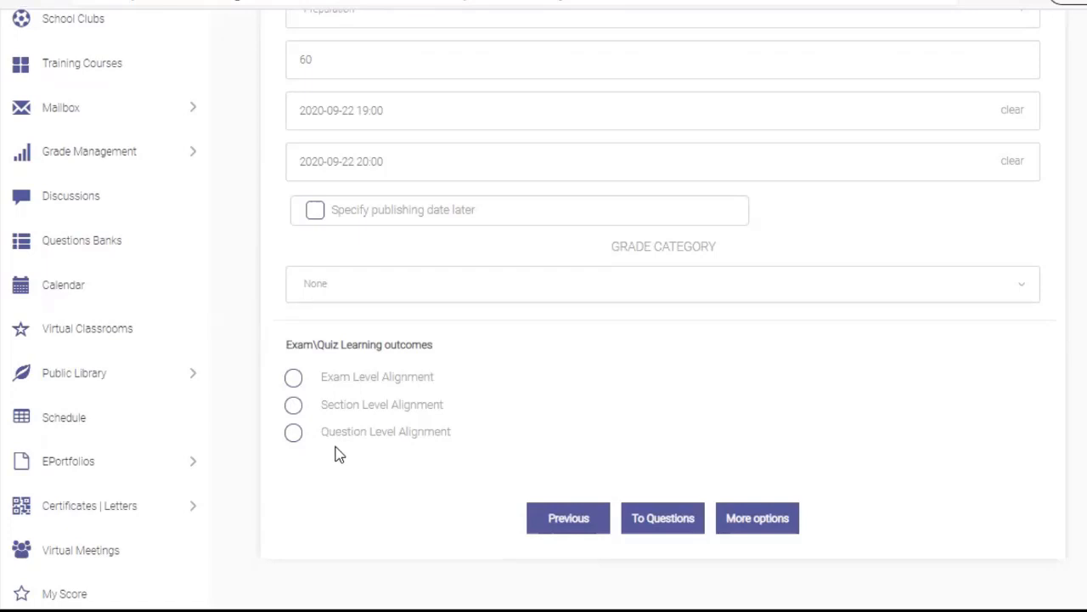
pyautogui.click(293, 378)
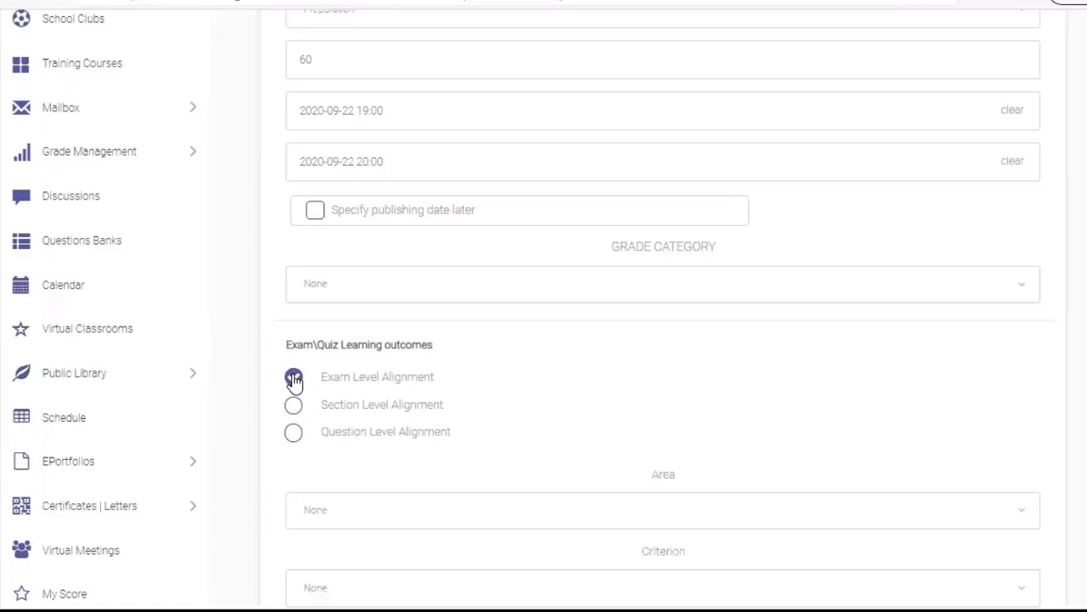
pyautogui.scroll(-3, 663, 340)
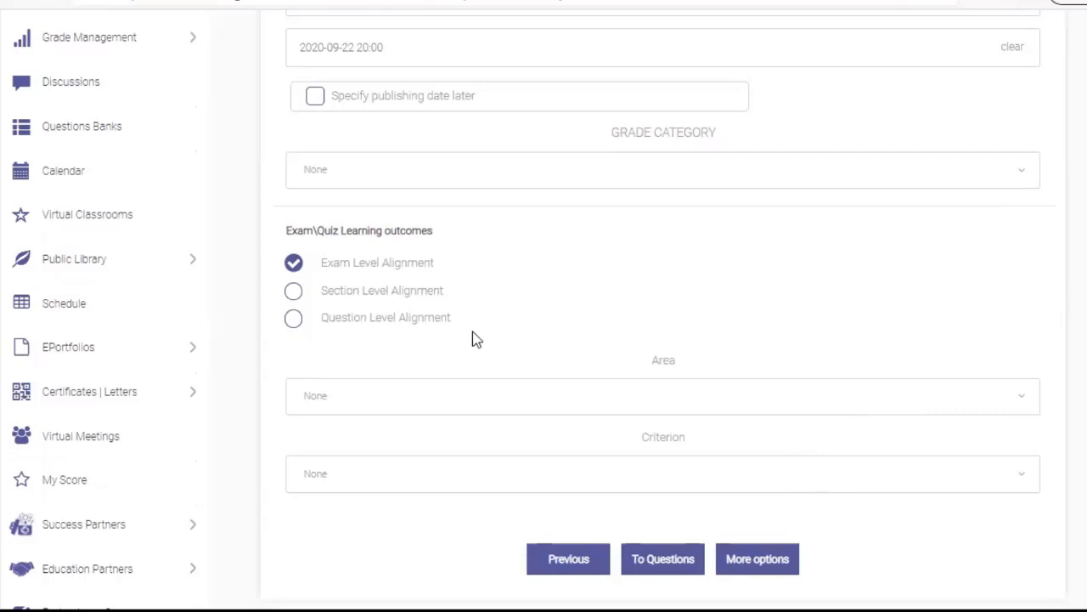
pyautogui.click(293, 291)
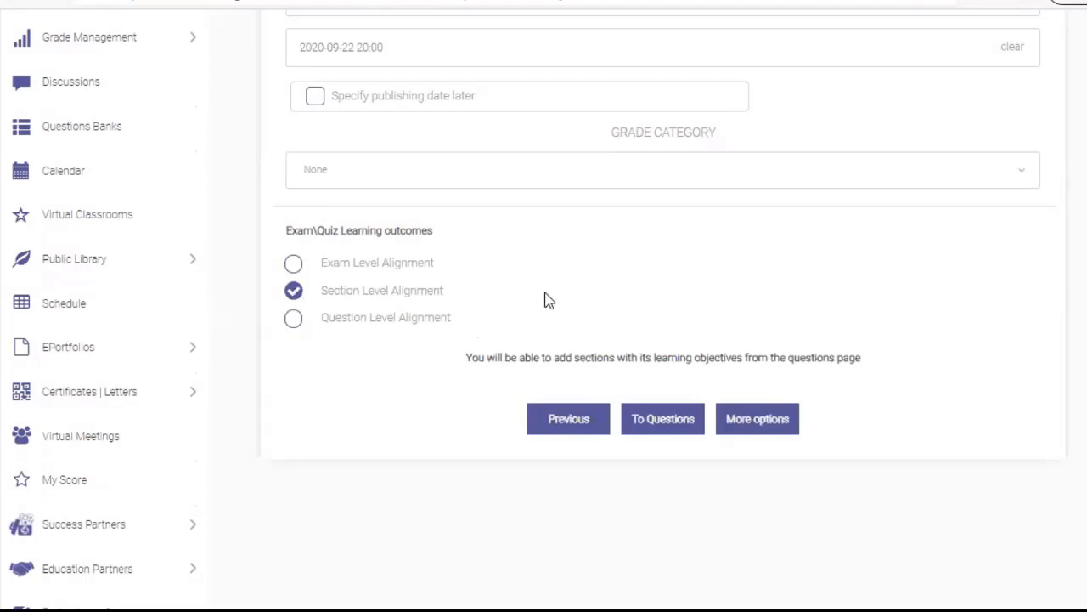
pyautogui.click(294, 319)
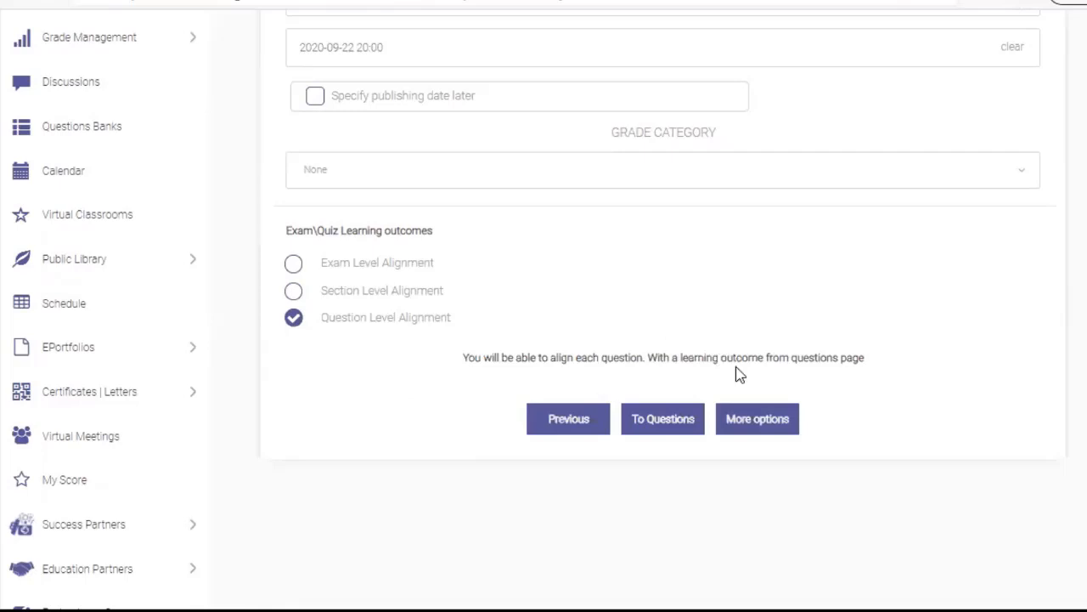
pyautogui.click(292, 271)
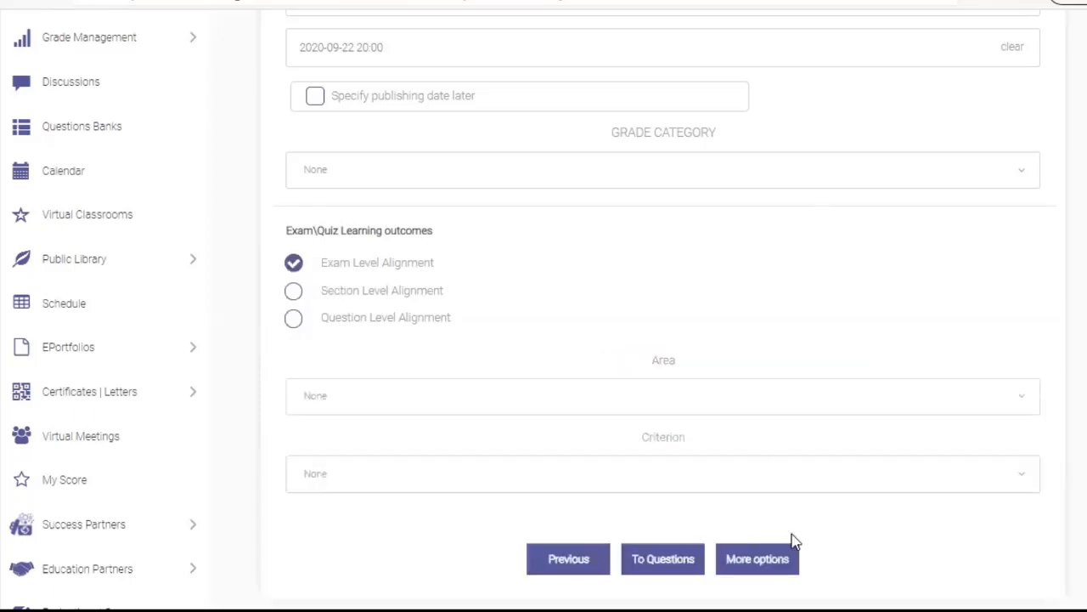
pyautogui.click(777, 565)
pyautogui.scroll(-2, 776, 565)
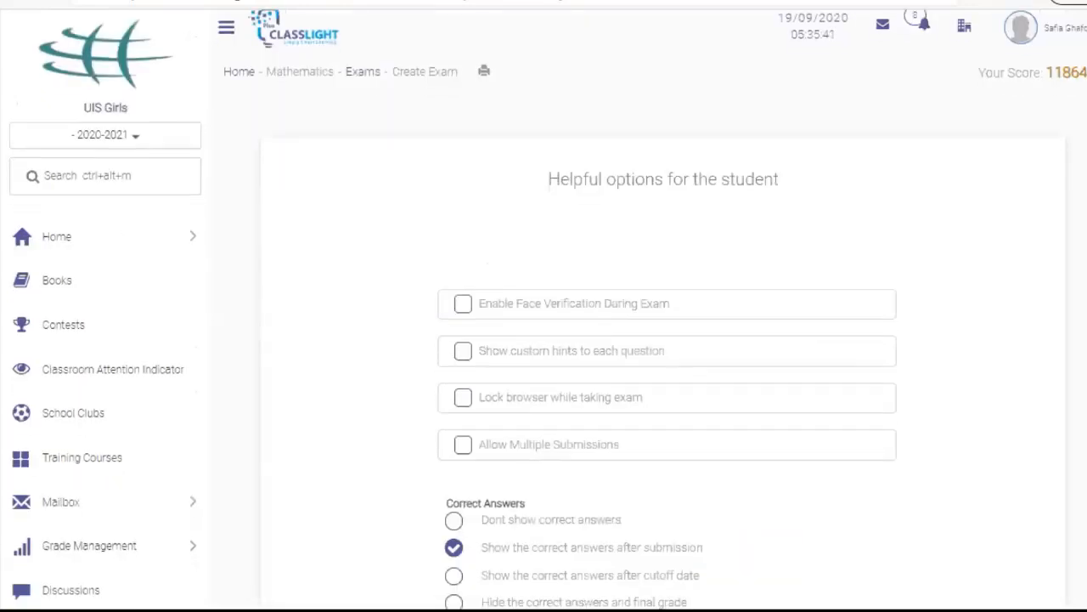
# Leave browser locking off and show correct answers after the cutoff date
pyautogui.scroll(-1, 663, 340)
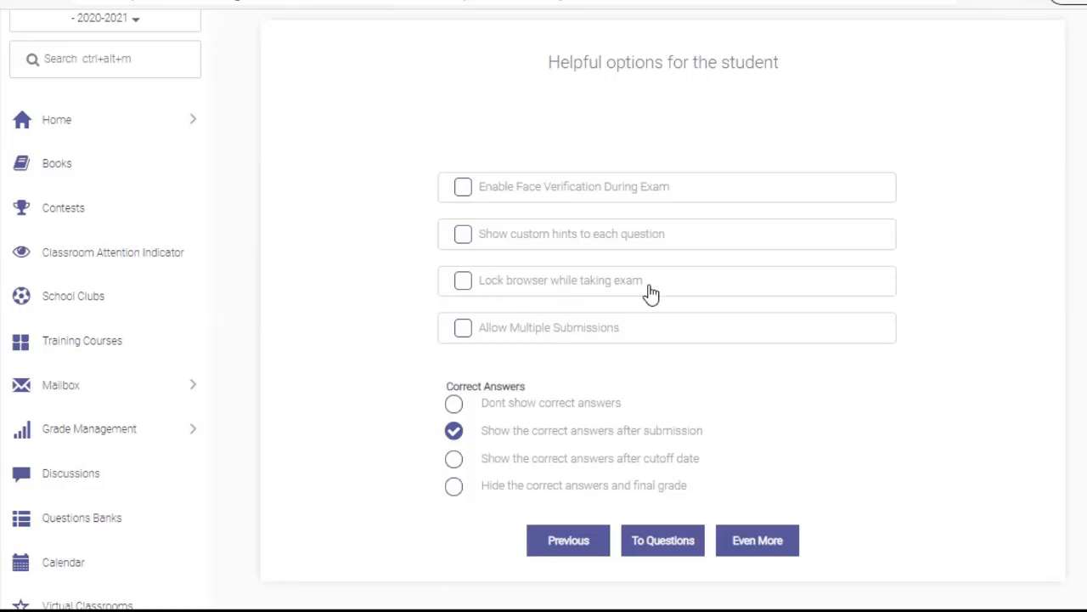
pyautogui.click(463, 282)
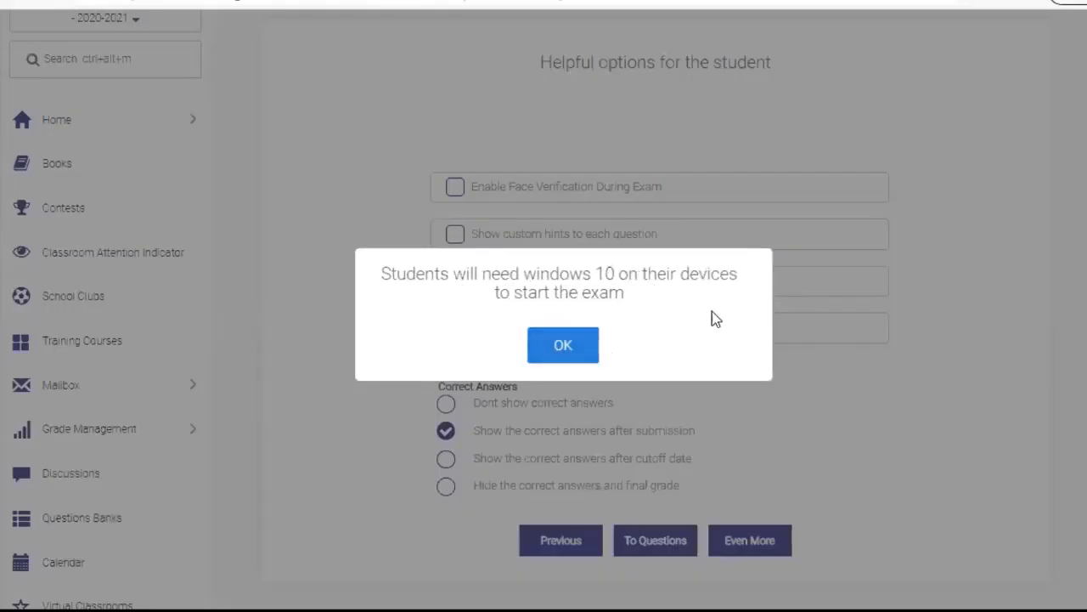
pyautogui.click(968, 267)
pyautogui.click(463, 282)
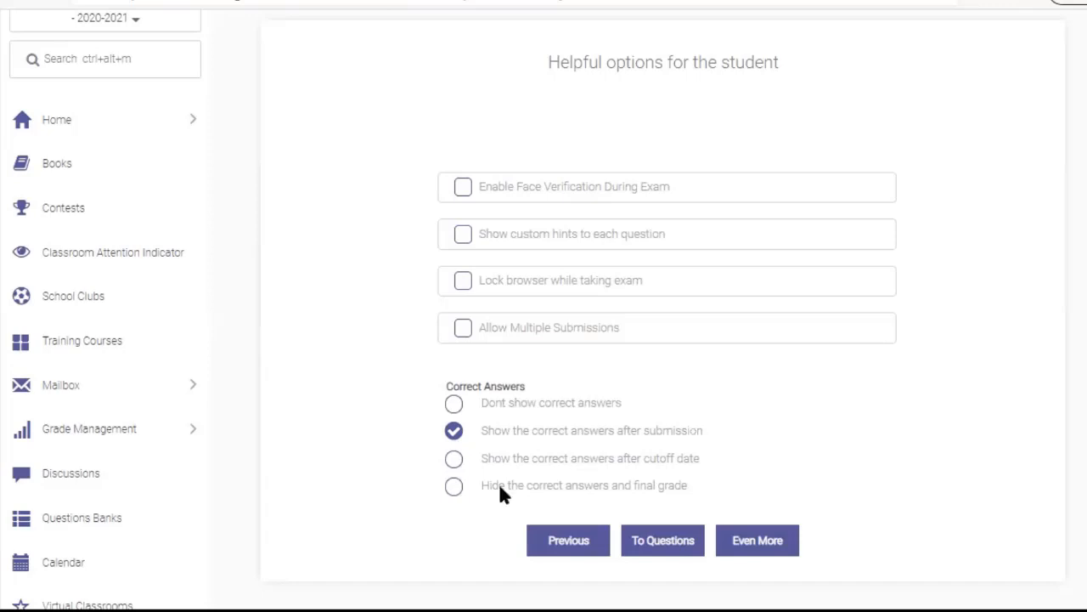
pyautogui.click(456, 463)
pyautogui.click(769, 542)
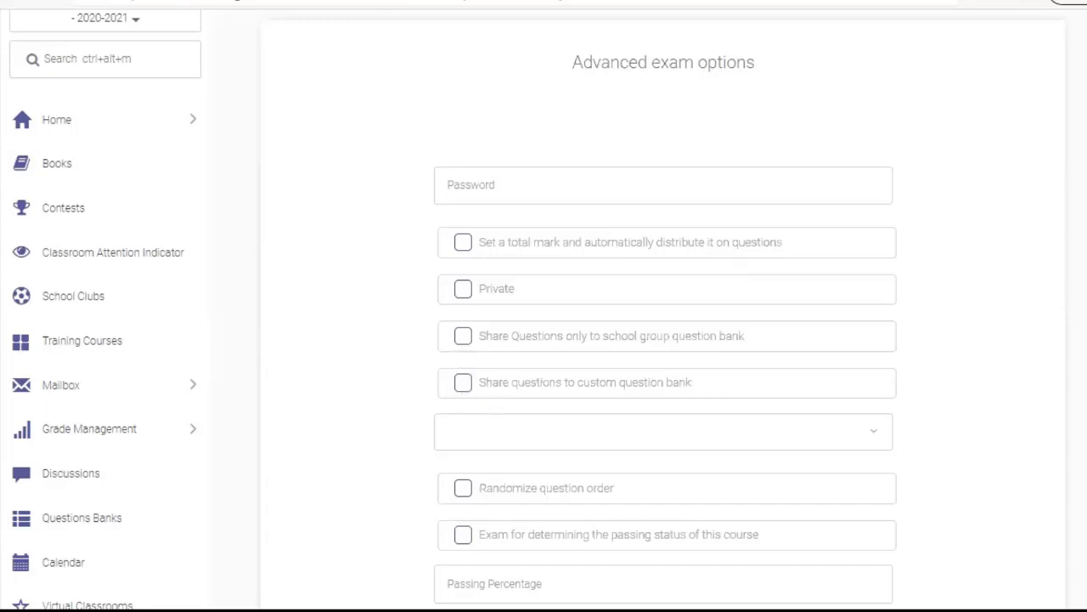
# Scroll down the Advanced exam options page
pyautogui.scroll(-3, 663, 340)
# Tick 'Send notification email to students' and move to the Passing Percentage field
pyautogui.scroll(-3, 651, 213)
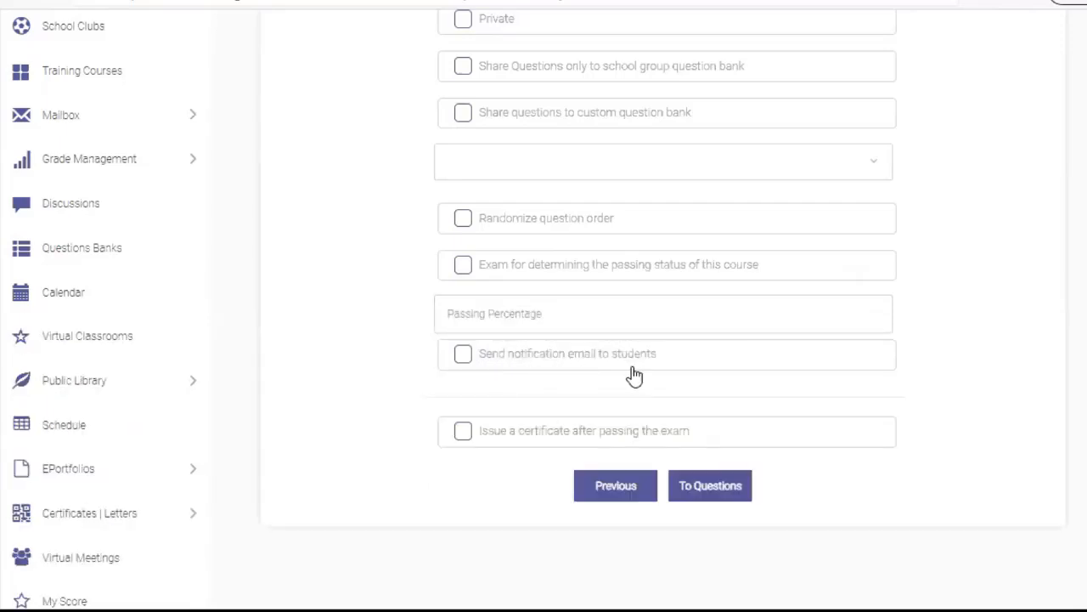
pyautogui.click(462, 356)
pyautogui.scroll(-2, 722, 345)
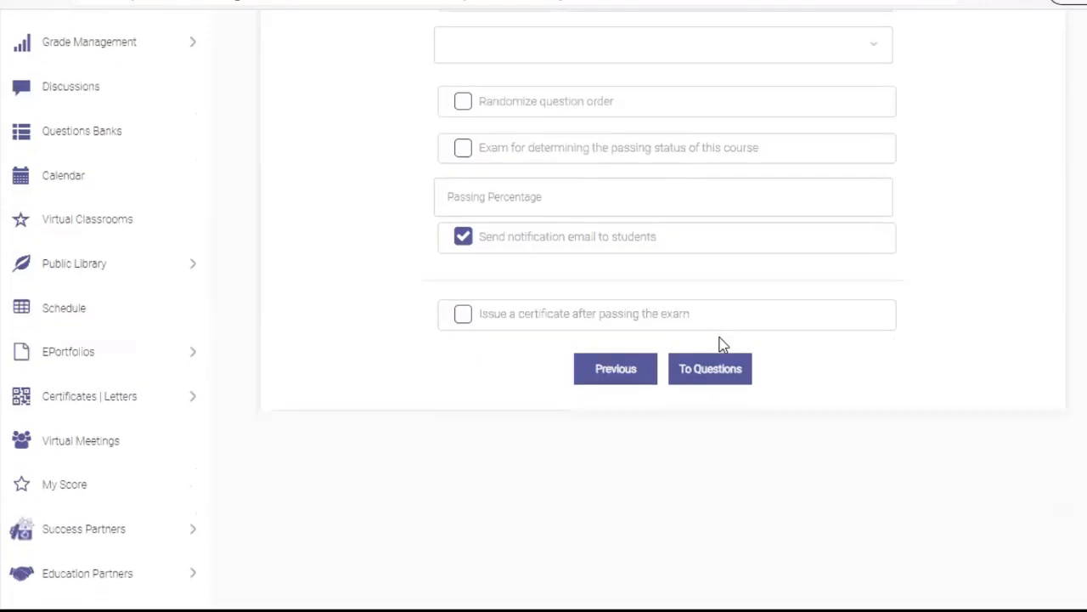
pyautogui.click(583, 188)
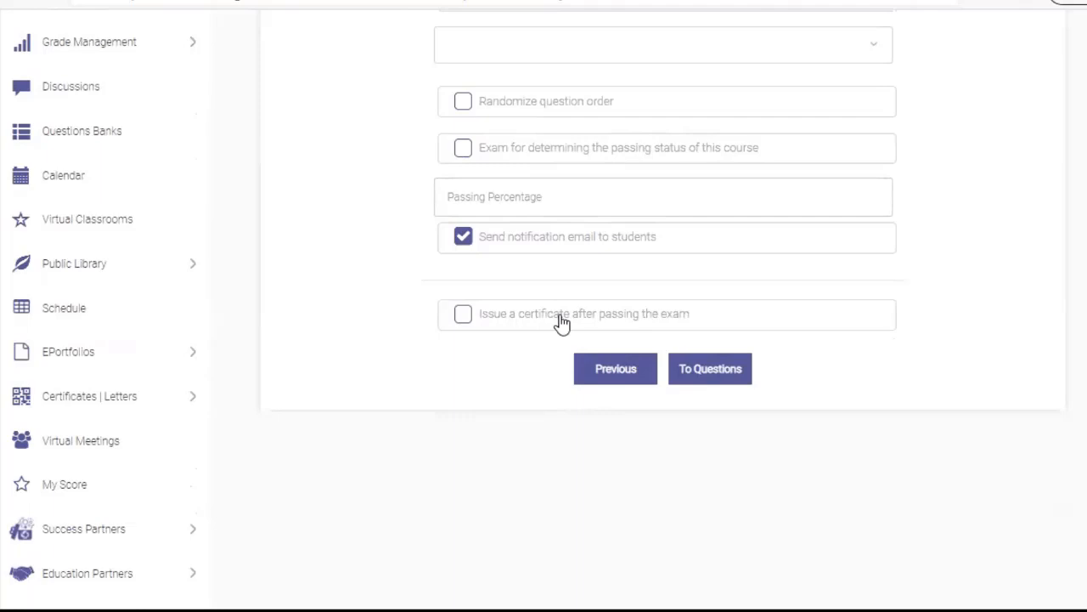
# Save the test 02 exam and go to its empty Questions List
pyautogui.click(724, 363)
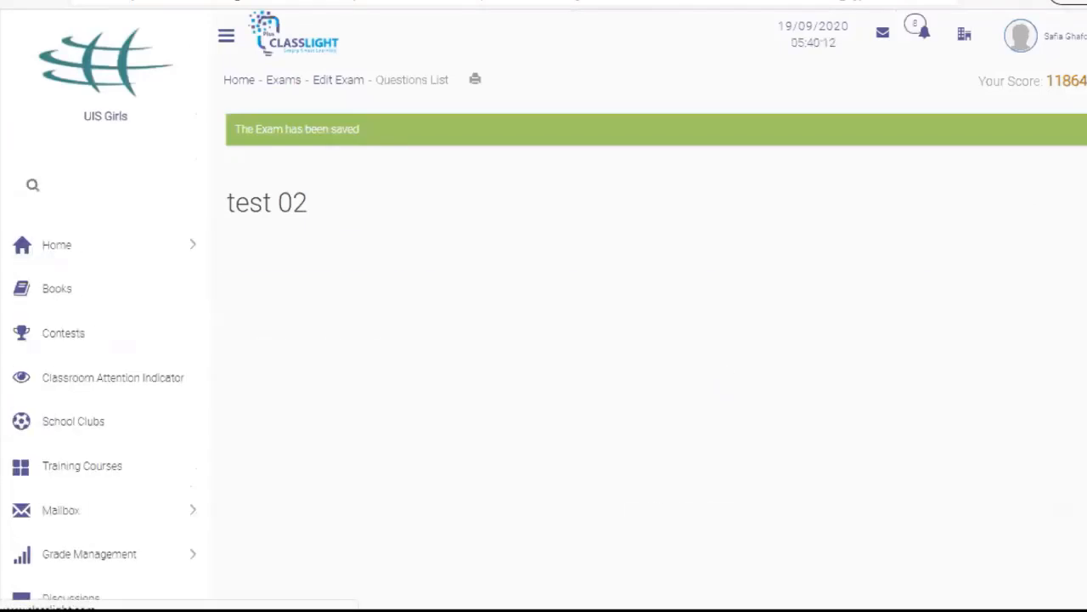
# Pick True or False from the Add new question list to open a new true/false question form
pyautogui.scroll(-1, 650, 340)
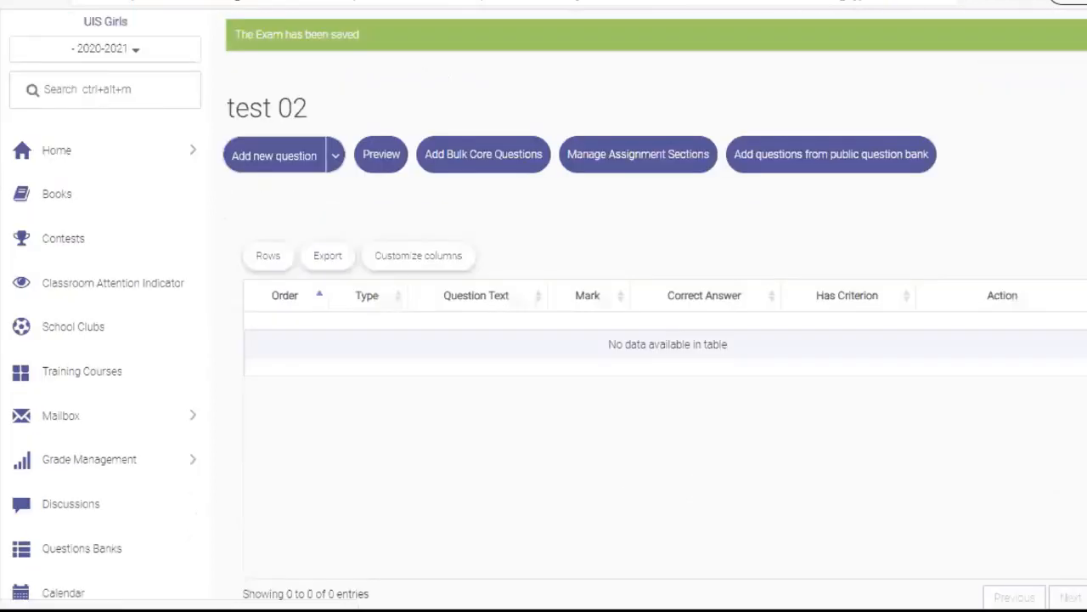
pyautogui.click(336, 159)
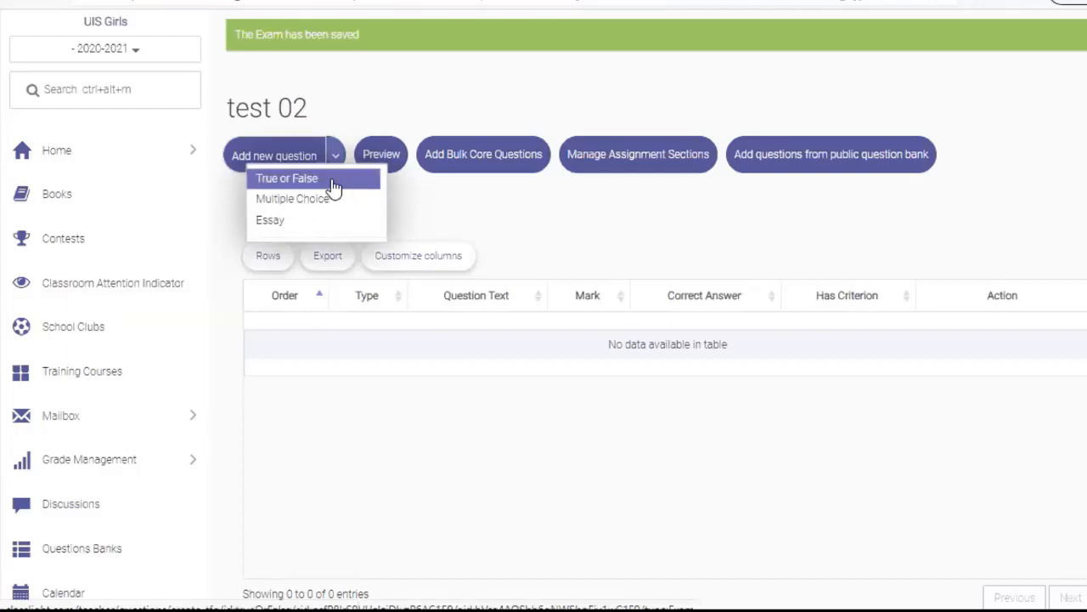
pyautogui.click(334, 180)
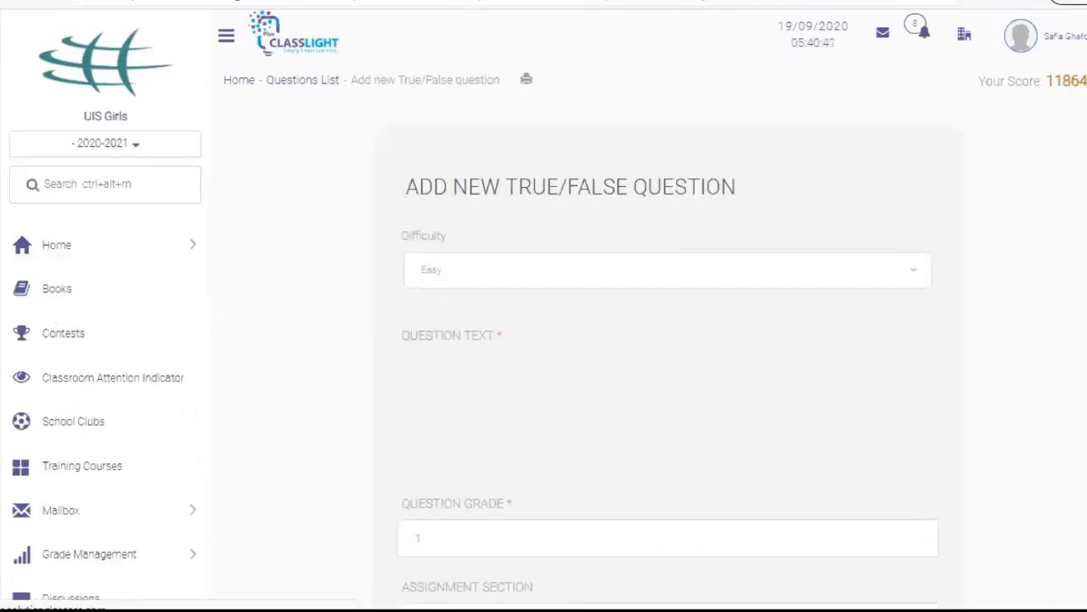
pyautogui.scroll(-1, 668, 160)
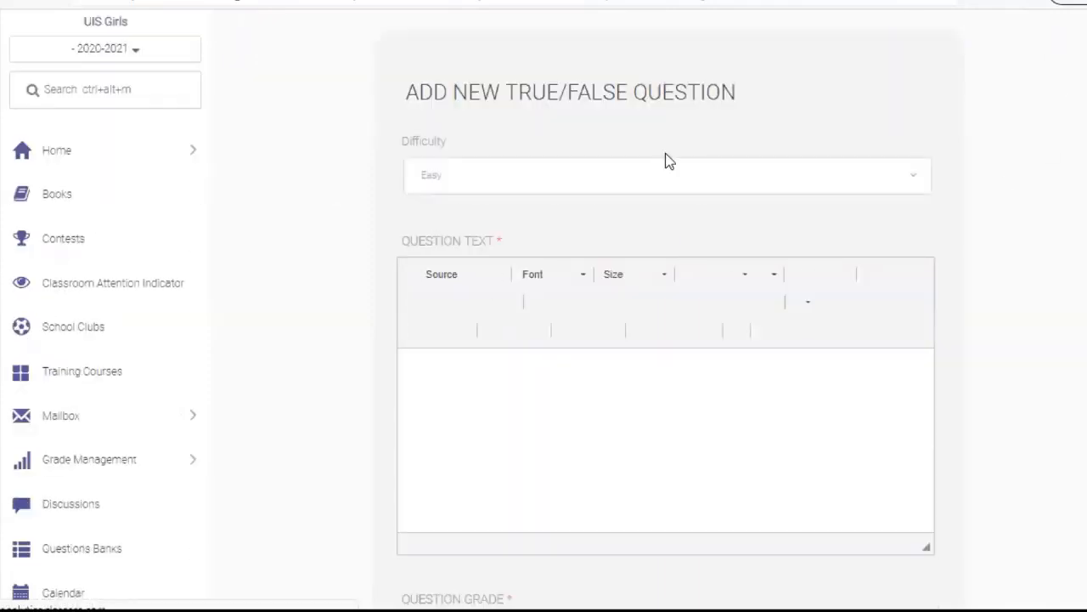
pyautogui.click(912, 182)
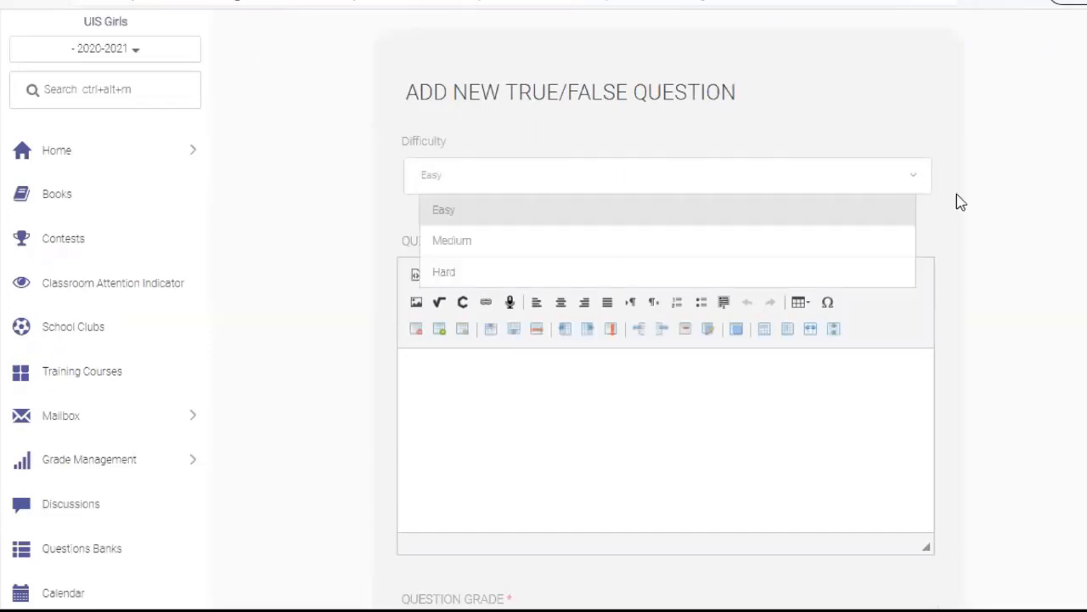
pyautogui.click(621, 403)
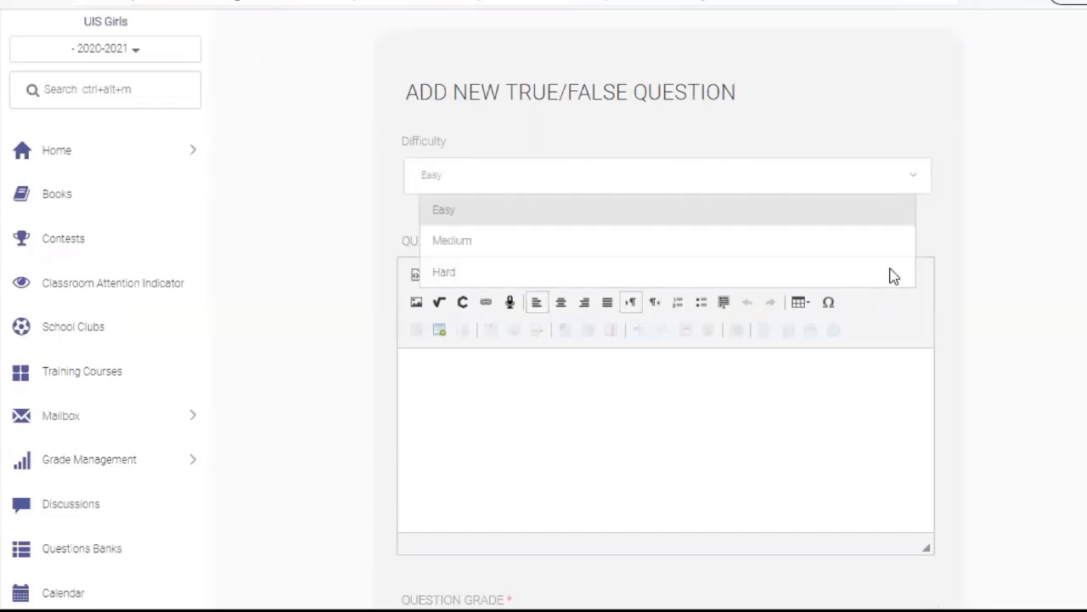
pyautogui.click(957, 232)
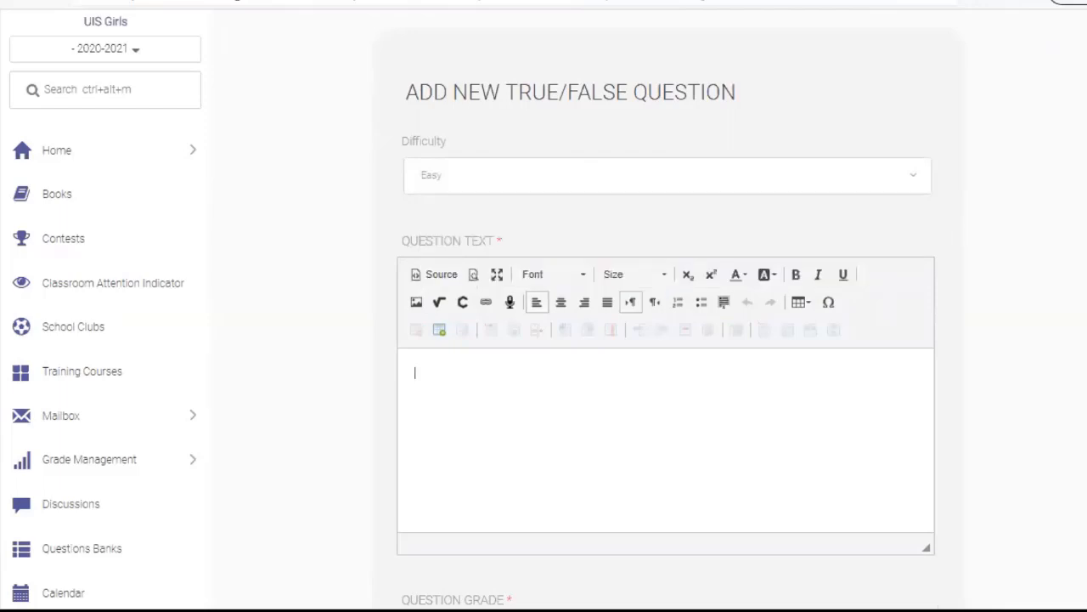
pyautogui.scroll(-2, 626, 284)
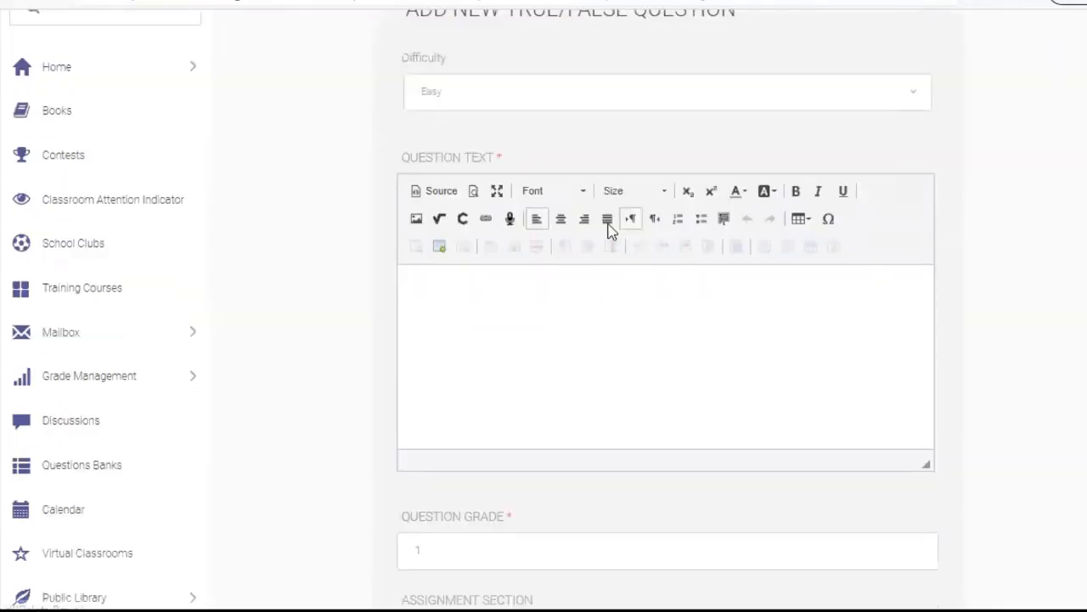
pyautogui.click(465, 218)
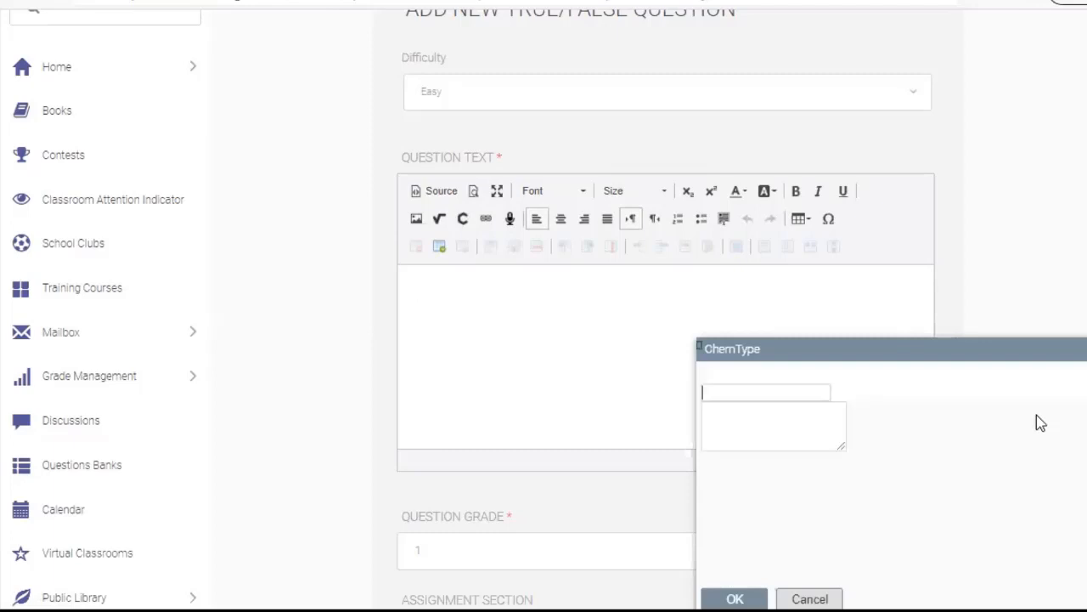
pyautogui.press('Escape')
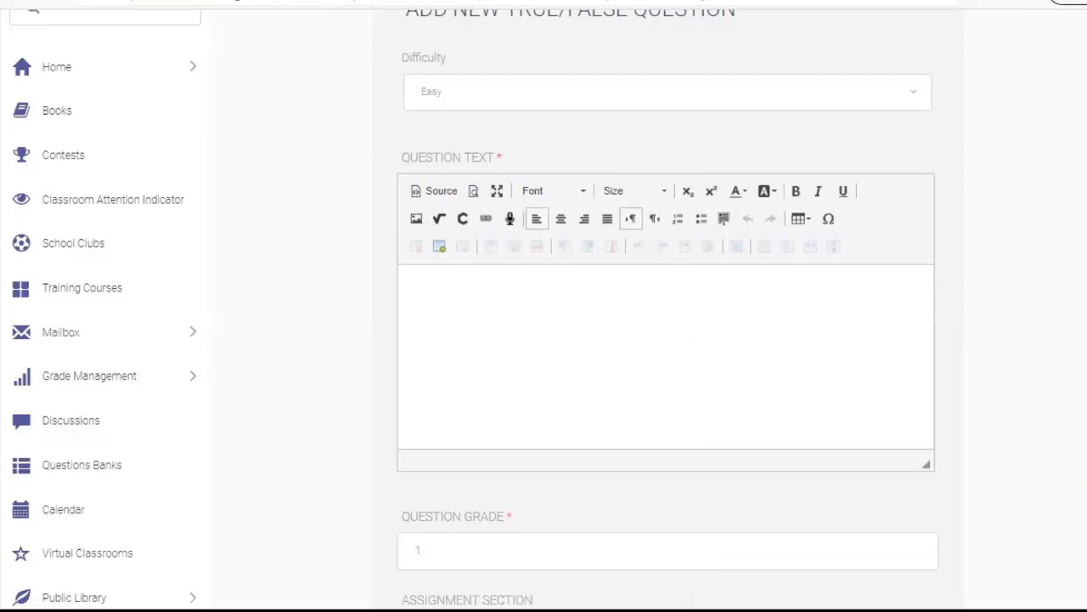
# Open the MathType editor in handwriting mode and draw √2
pyautogui.click(440, 219)
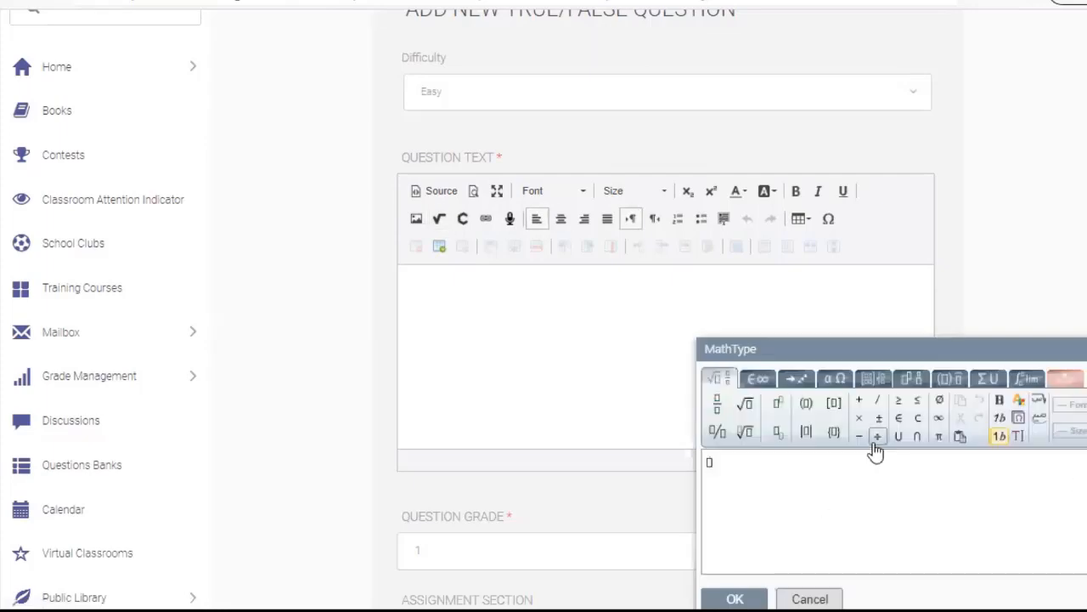
pyautogui.moveTo(949, 351); pyautogui.dragTo(874, 177)
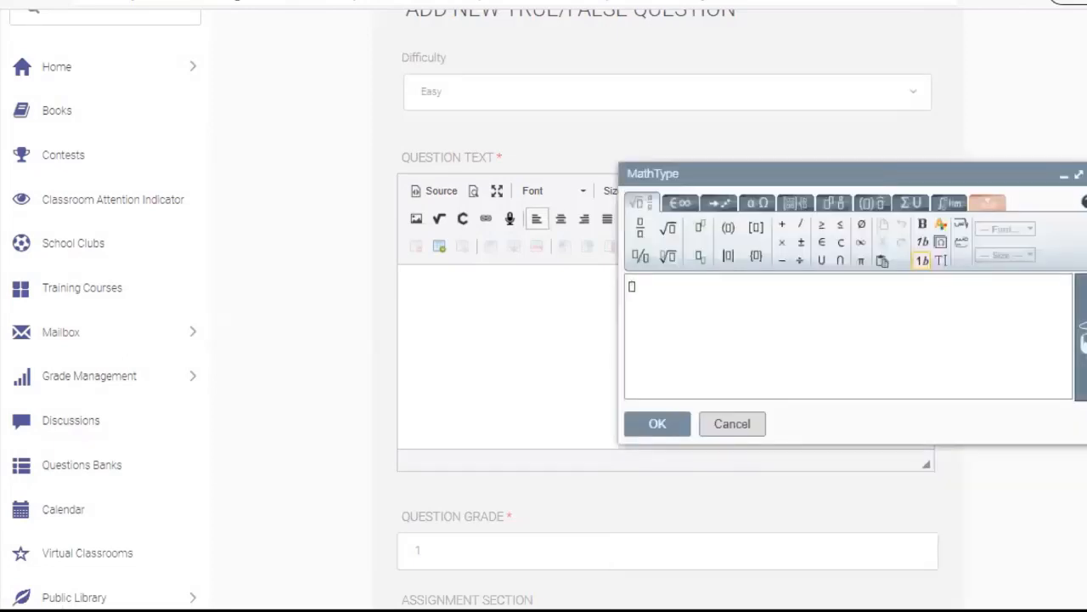
pyautogui.click(1083, 361)
pyautogui.moveTo(714, 229)
pyautogui.mouseDown()
pyautogui.moveTo(714, 304)
pyautogui.moveTo(669, 282)
pyautogui.mouseUp()
pyautogui.moveTo(716, 232); pyautogui.dragTo(807, 223)
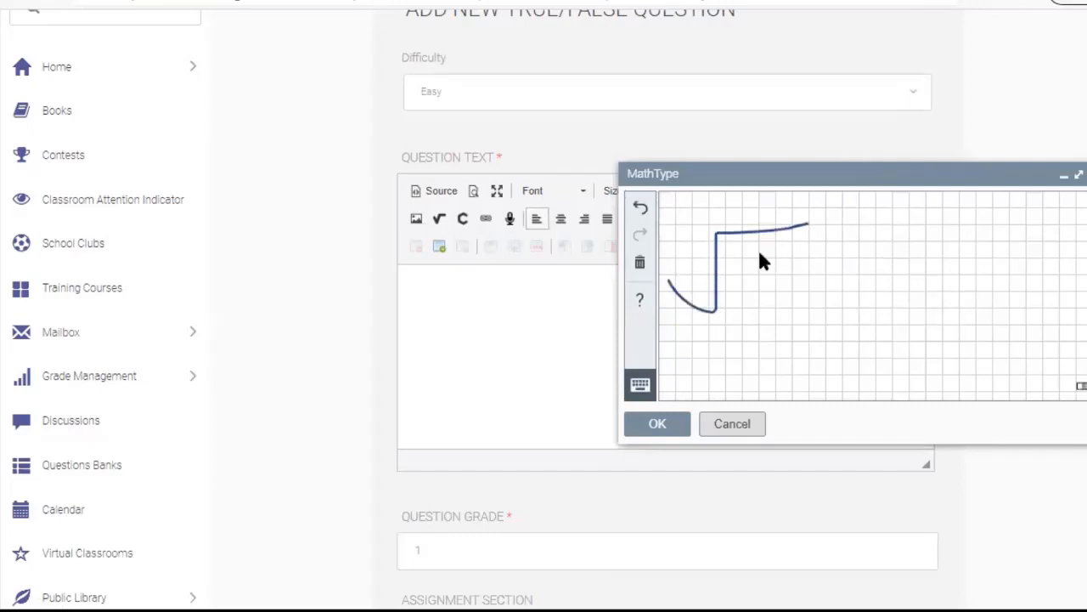
pyautogui.moveTo(761, 256)
pyautogui.mouseDown()
pyautogui.moveTo(786, 296)
pyautogui.moveTo(849, 290)
pyautogui.moveTo(849, 315)
pyautogui.mouseUp()
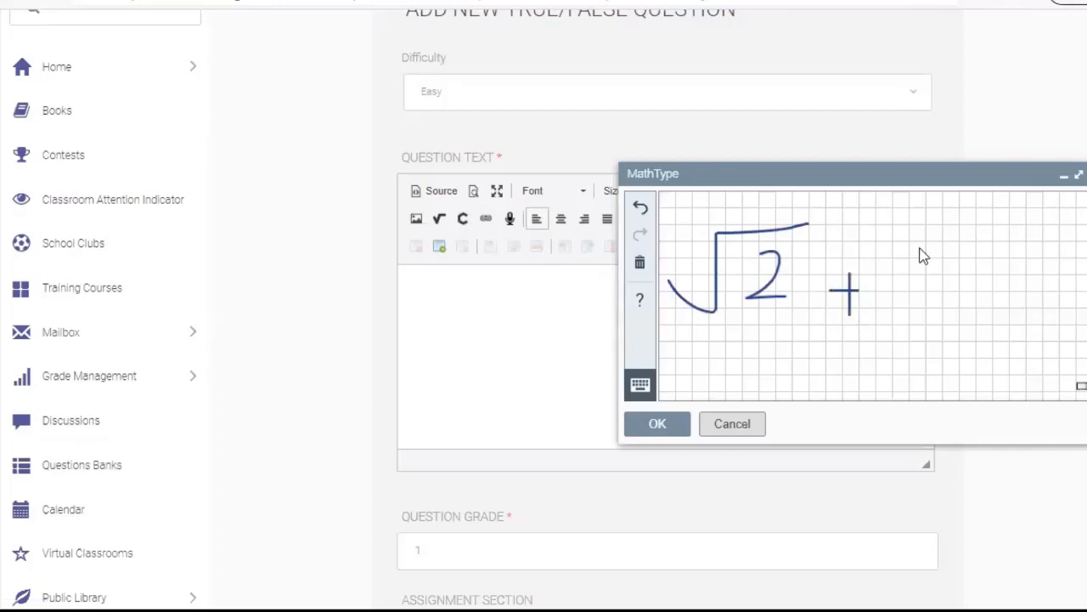
# Handwrite + ∛27 and insert the drawn expression into the question text
pyautogui.moveTo(930, 222); pyautogui.dragTo(902, 301)
pyautogui.moveTo(933, 230); pyautogui.dragTo(994, 226)
pyautogui.click(889, 247)
pyautogui.moveTo(948, 269)
pyautogui.mouseDown()
pyautogui.moveTo(966, 261)
pyautogui.moveTo(977, 297)
pyautogui.mouseUp()
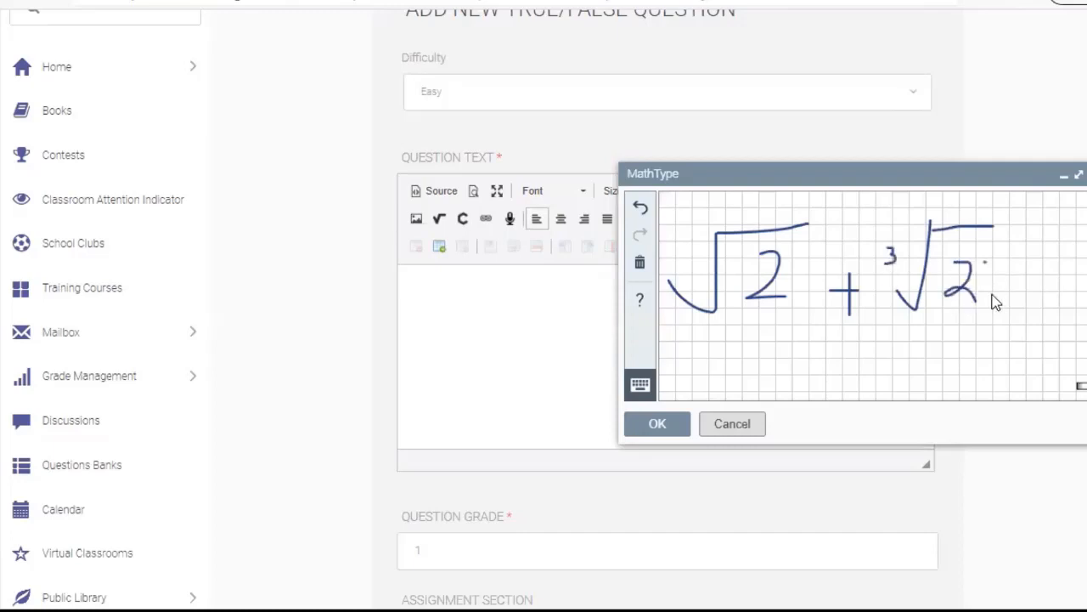
pyautogui.moveTo(985, 252)
pyautogui.mouseDown()
pyautogui.moveTo(988, 302)
pyautogui.moveTo(1005, 279)
pyautogui.mouseUp()
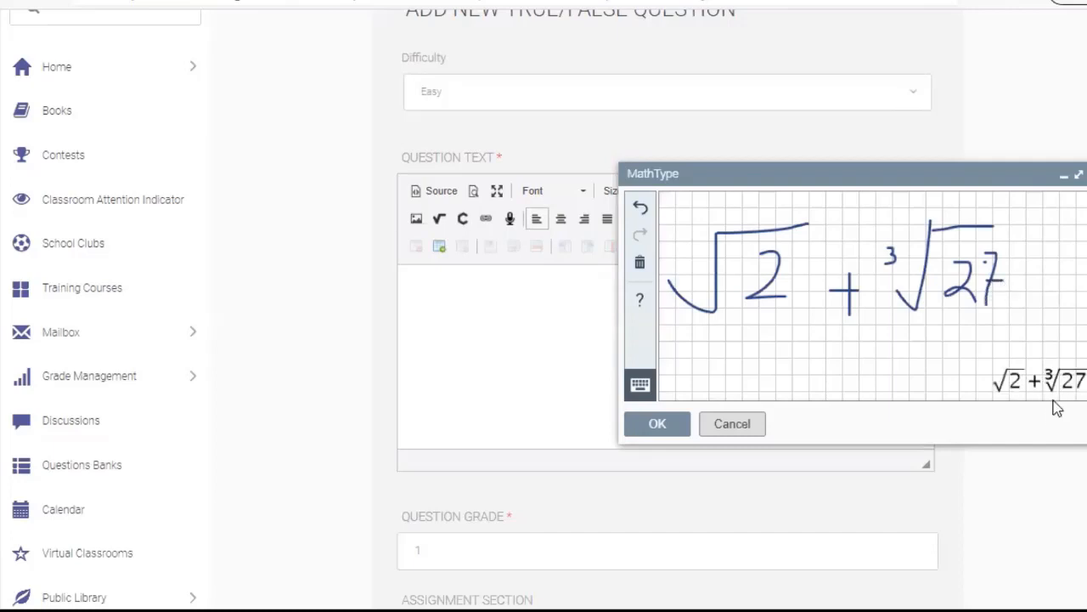
pyautogui.click(666, 432)
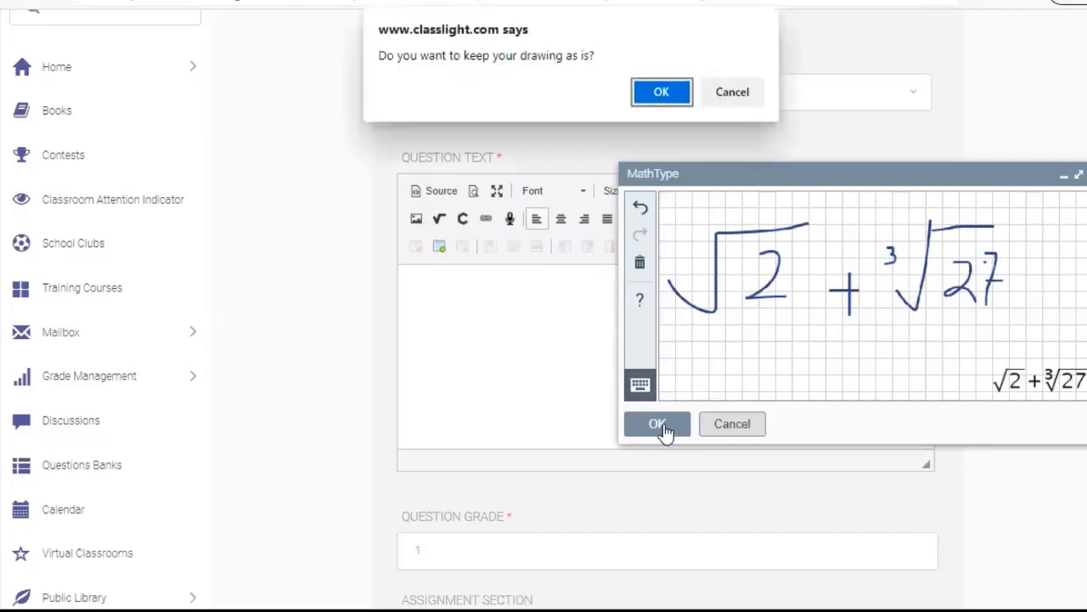
pyautogui.click(661, 94)
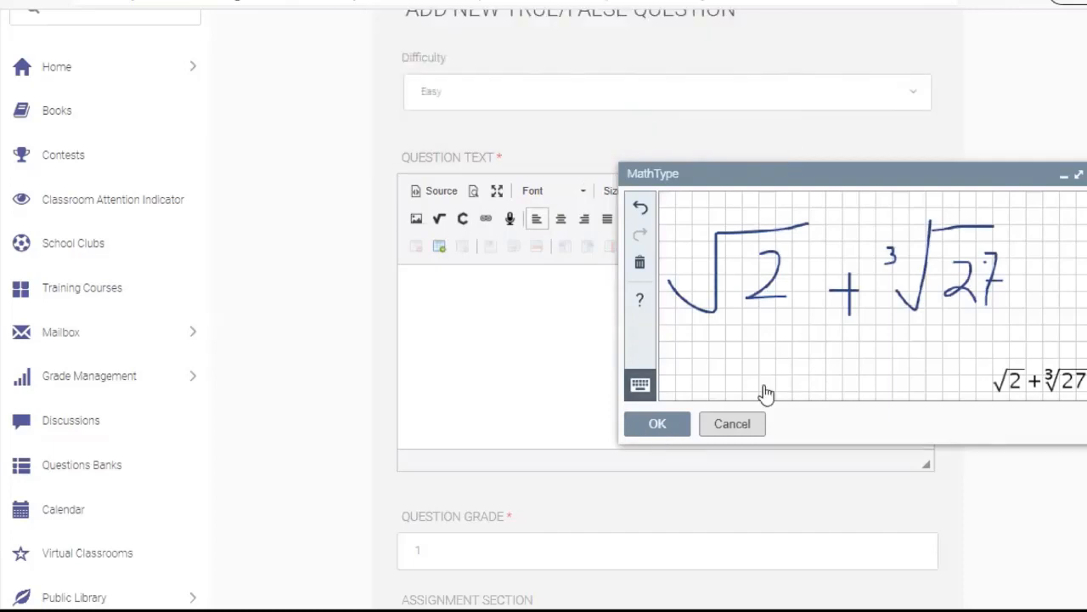
pyautogui.click(669, 416)
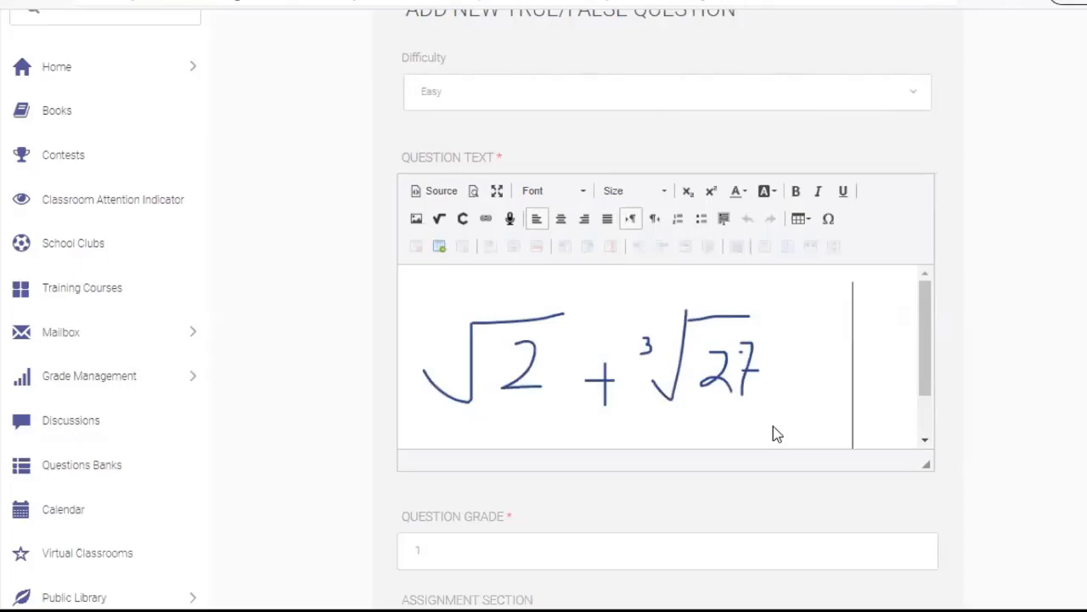
# Upload 240px-Circle_-_black_simple.svg into the question text with its width set to 200
pyautogui.click(416, 219)
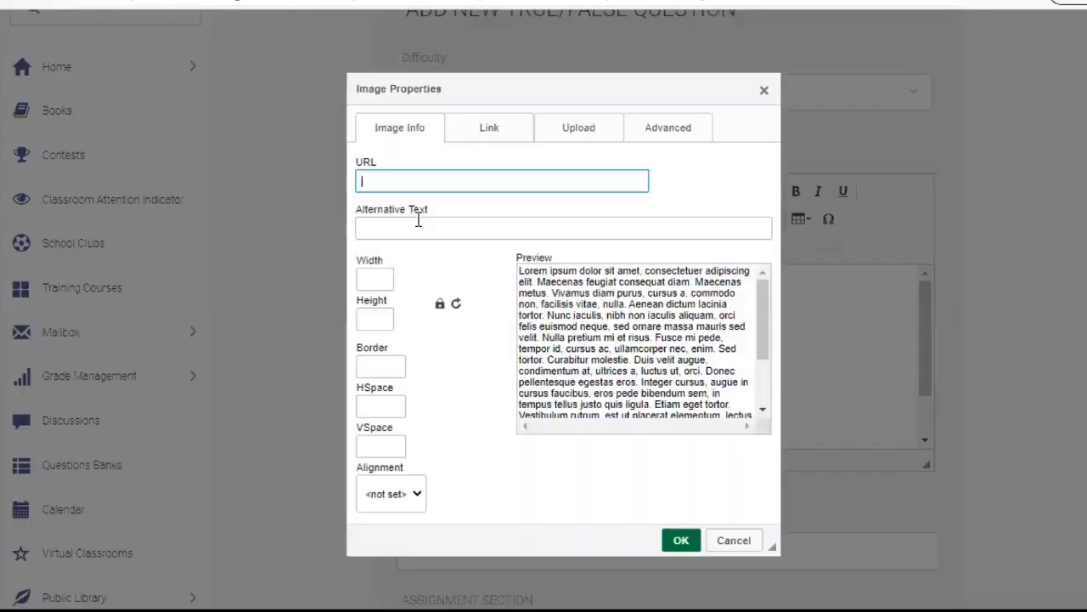
pyautogui.click(582, 136)
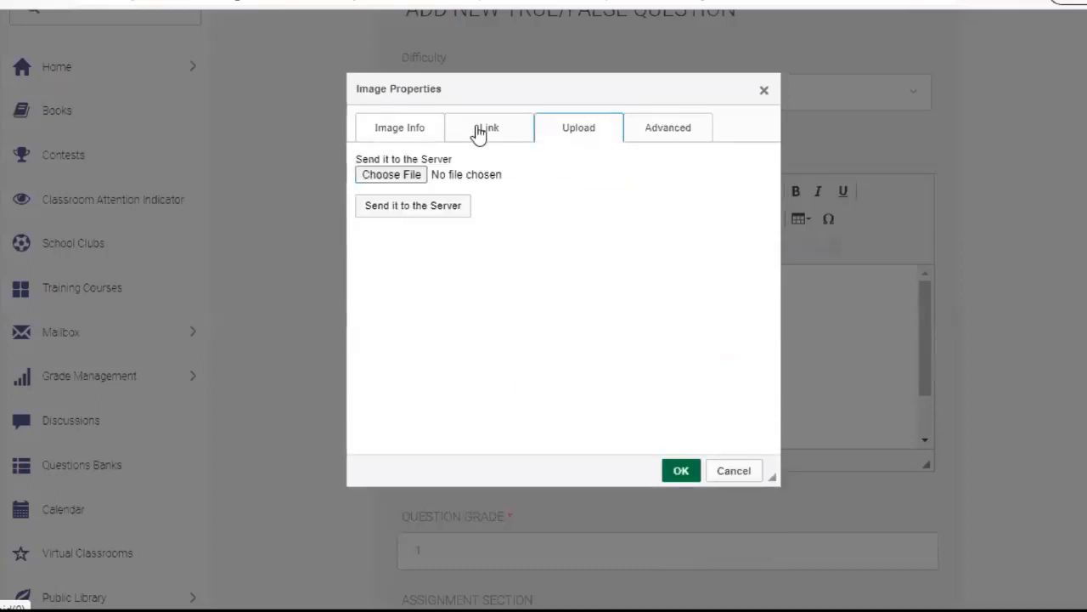
pyautogui.click(400, 174)
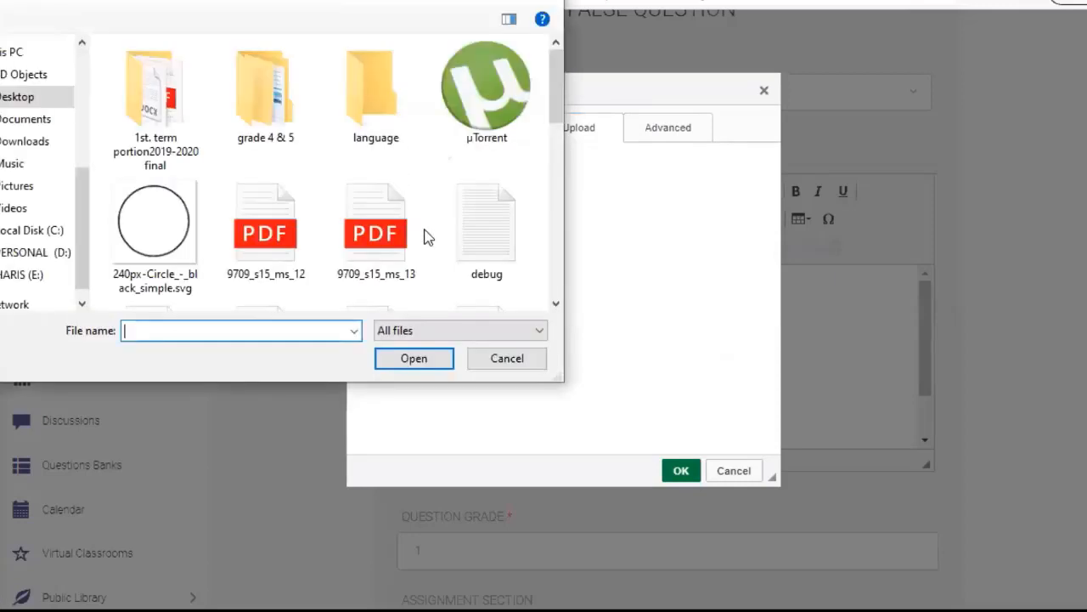
pyautogui.click(194, 234)
pyautogui.click(423, 361)
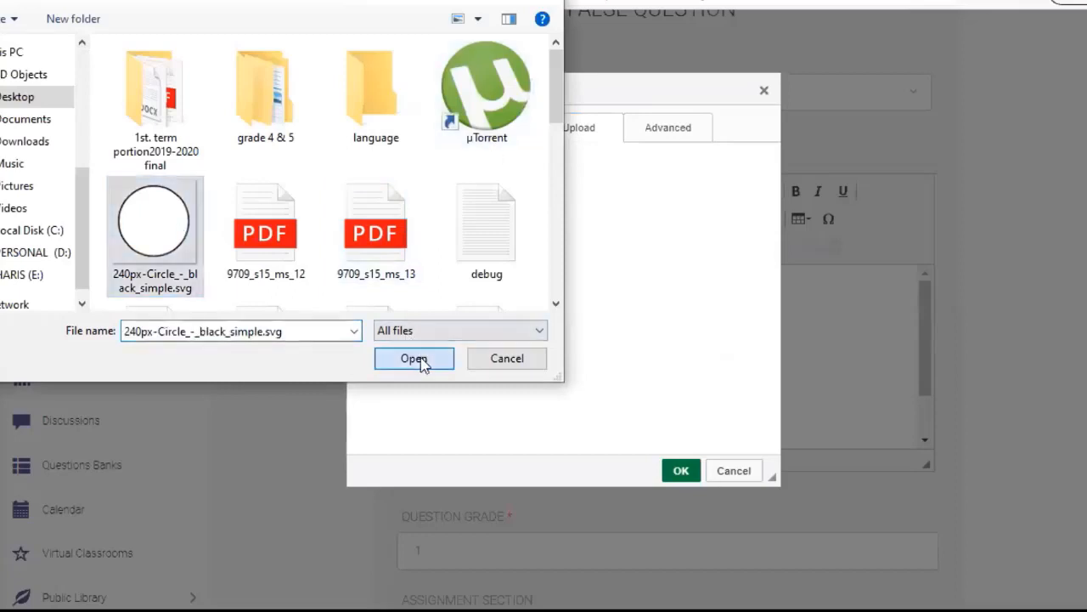
pyautogui.click(447, 210)
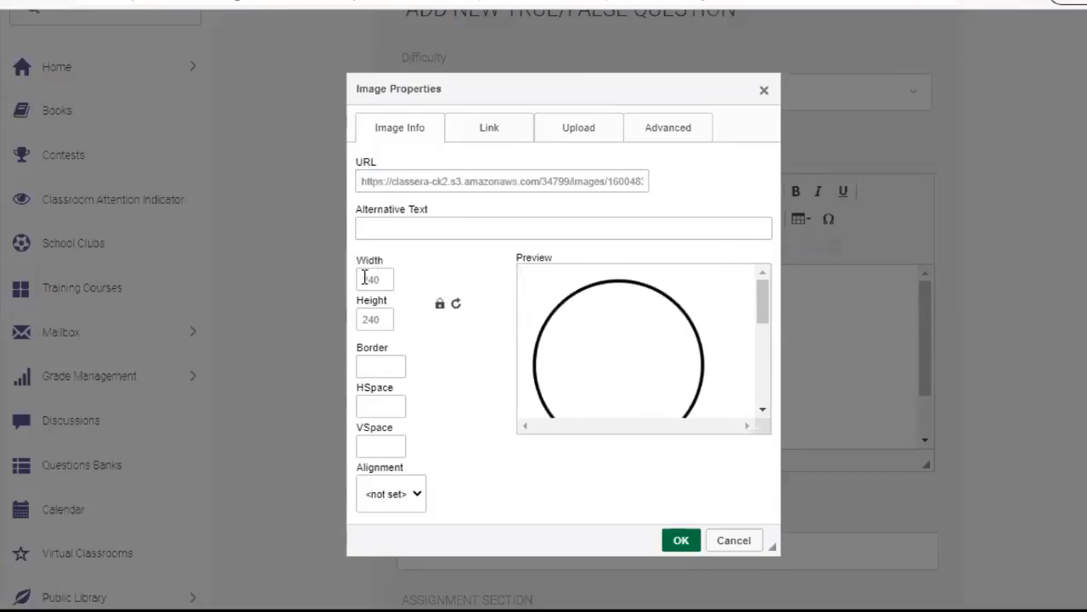
pyautogui.moveTo(374, 279); pyautogui.dragTo(348, 276)
pyautogui.write('20')
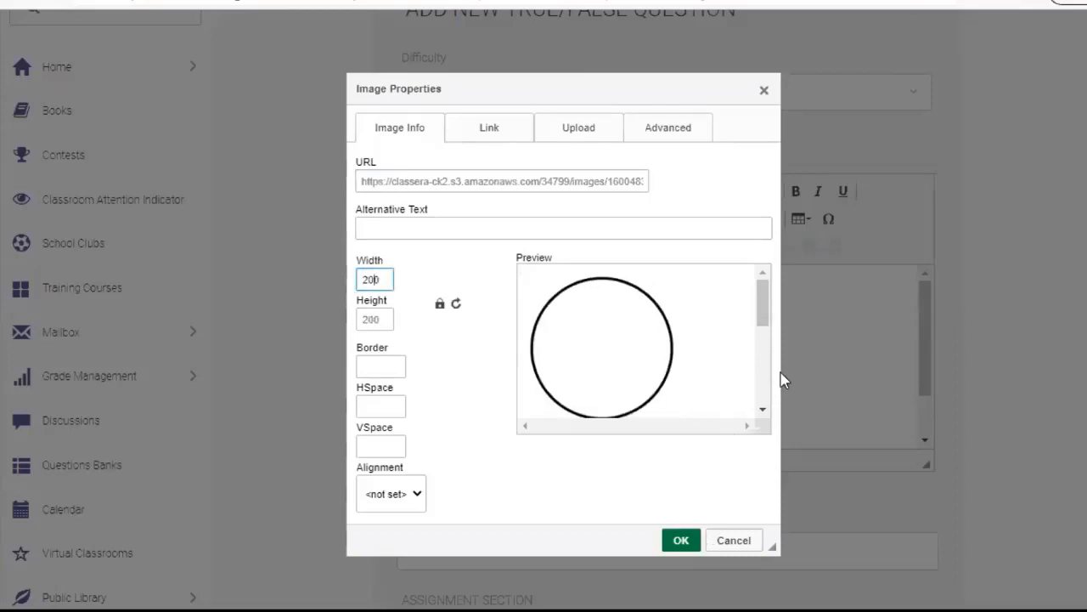
pyautogui.click(681, 540)
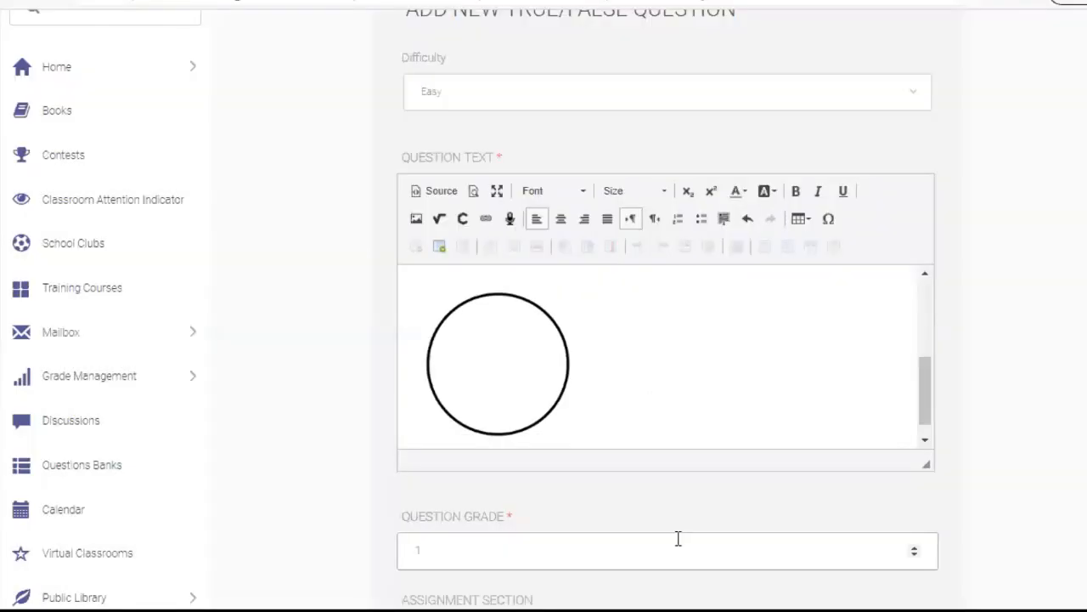
# Add 'what is circumference' on a new line below the circle and save the true/false question
pyautogui.press('Return')
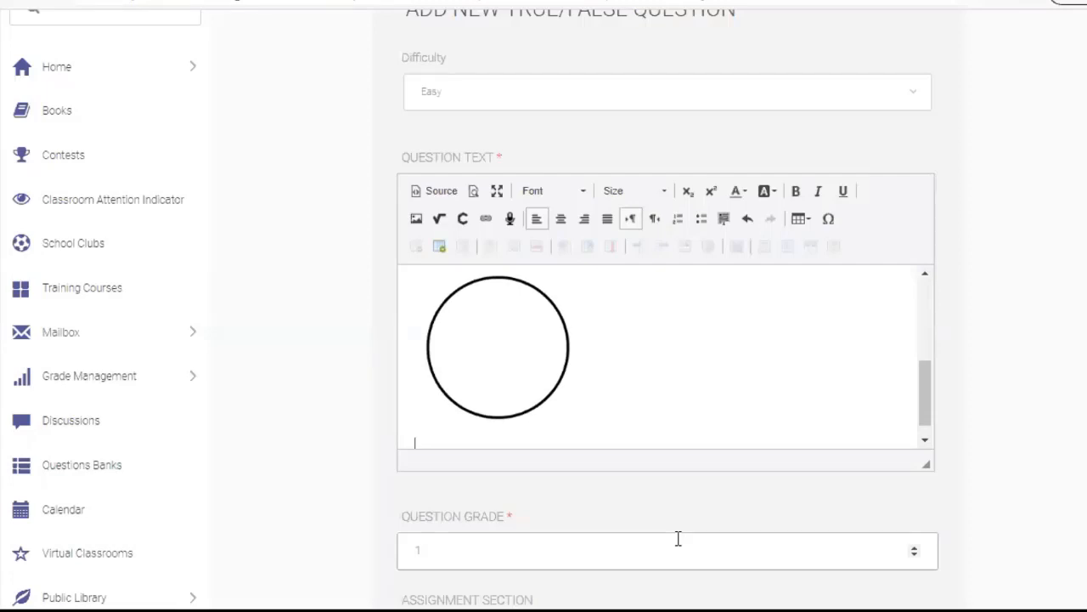
pyautogui.write('what ')
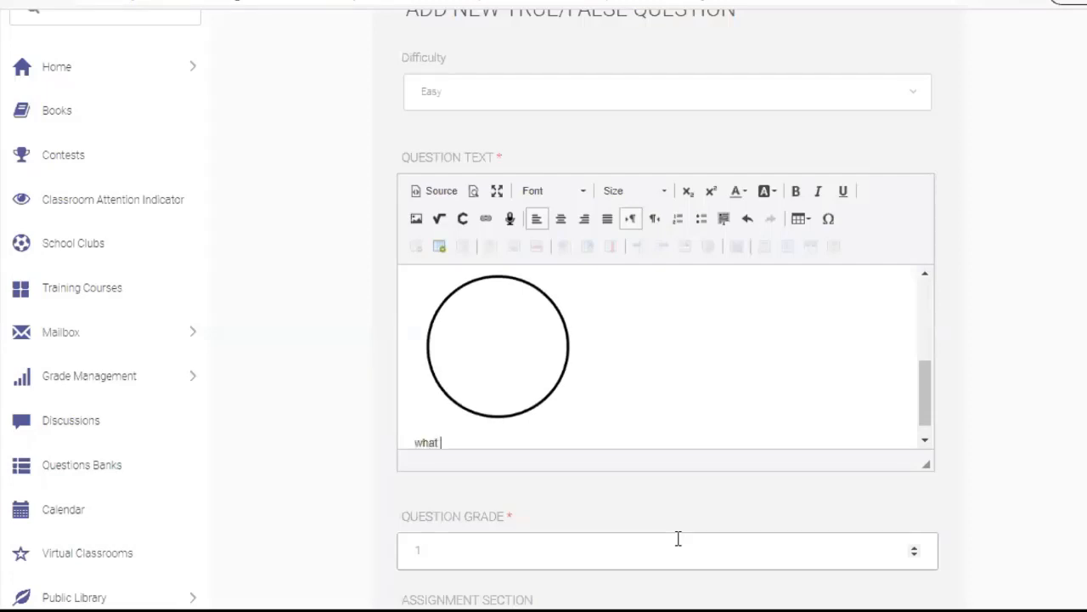
pyautogui.write('is circumference')
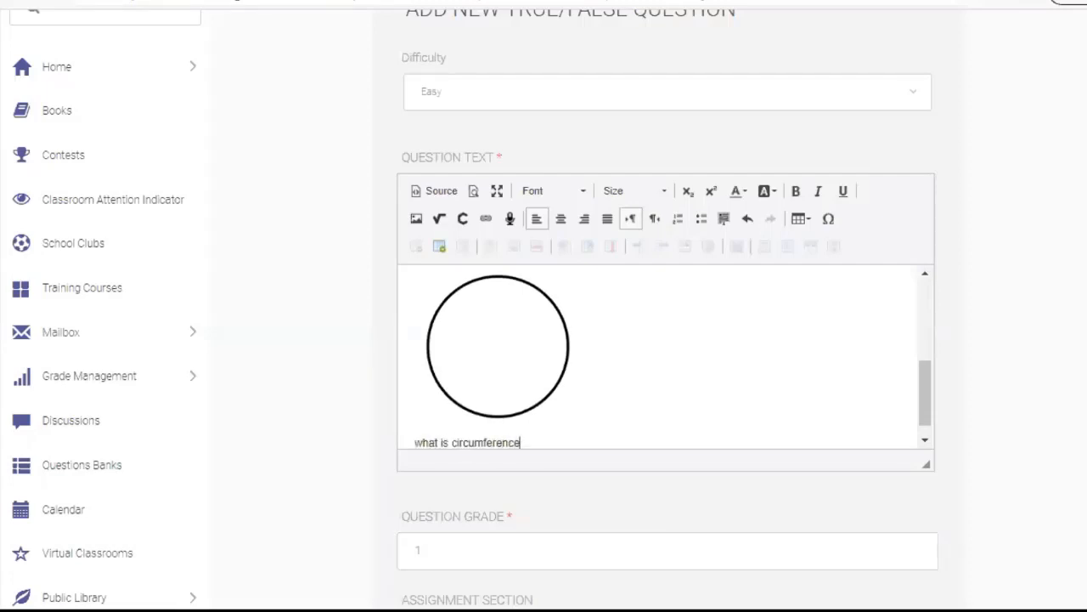
pyautogui.scroll(-2, 678, 537)
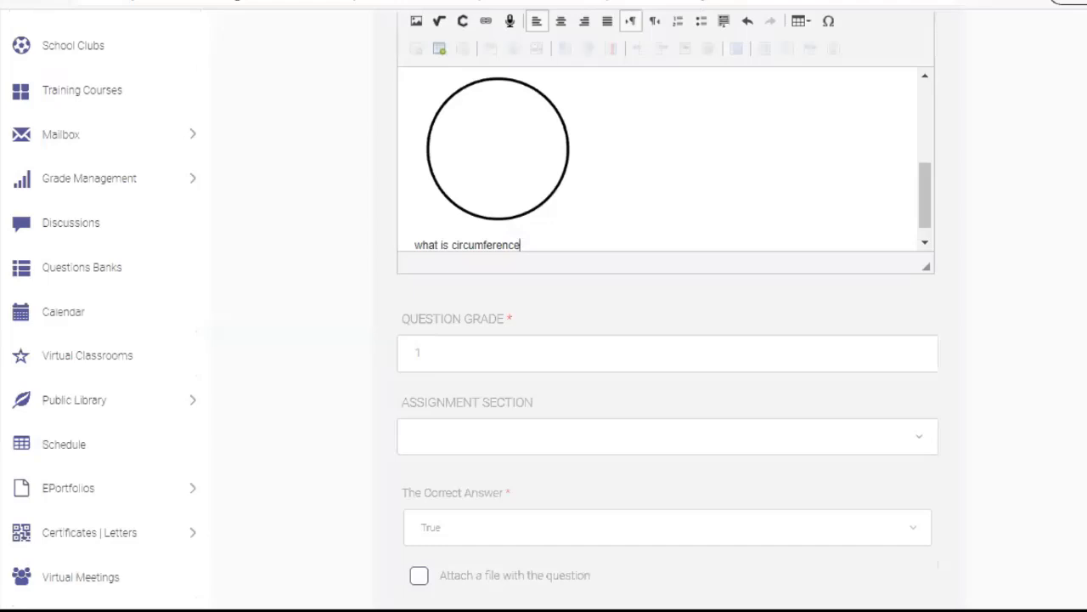
pyautogui.click(496, 352)
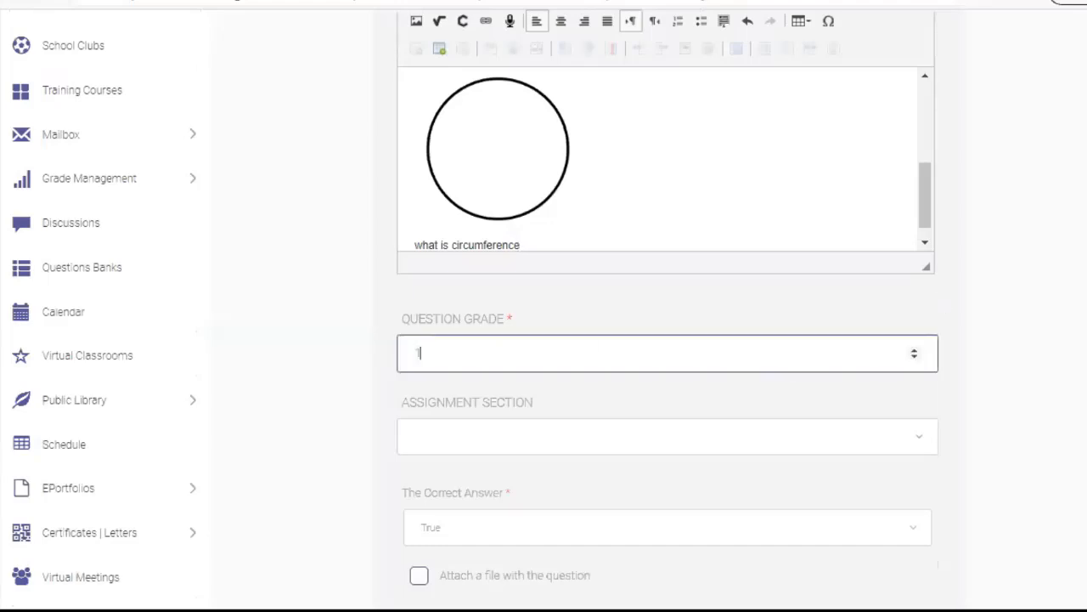
pyautogui.scroll(-3, 543, 306)
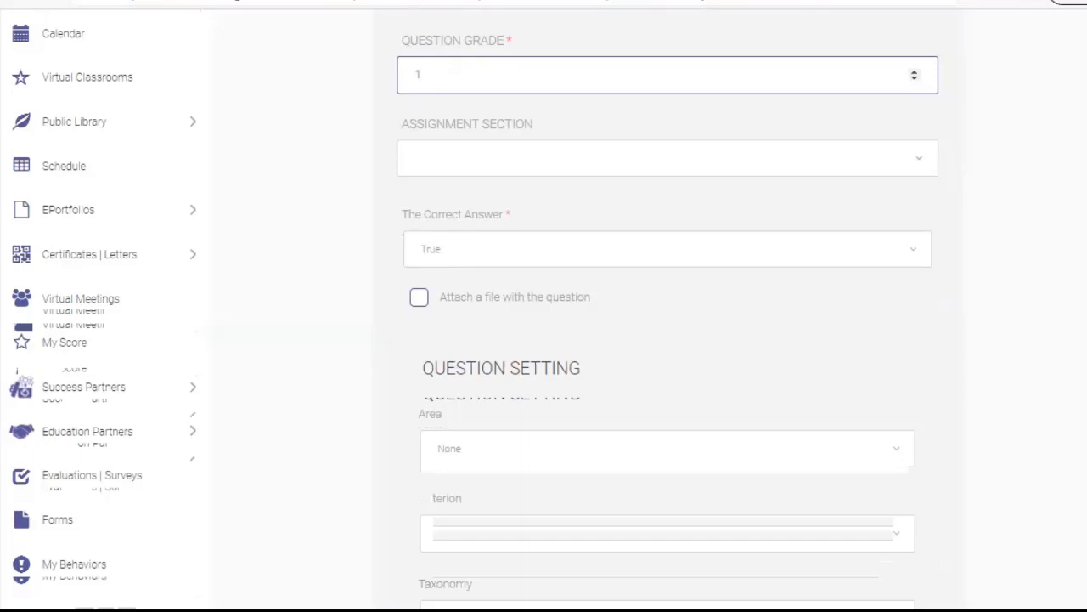
pyautogui.scroll(-3, 667, 339)
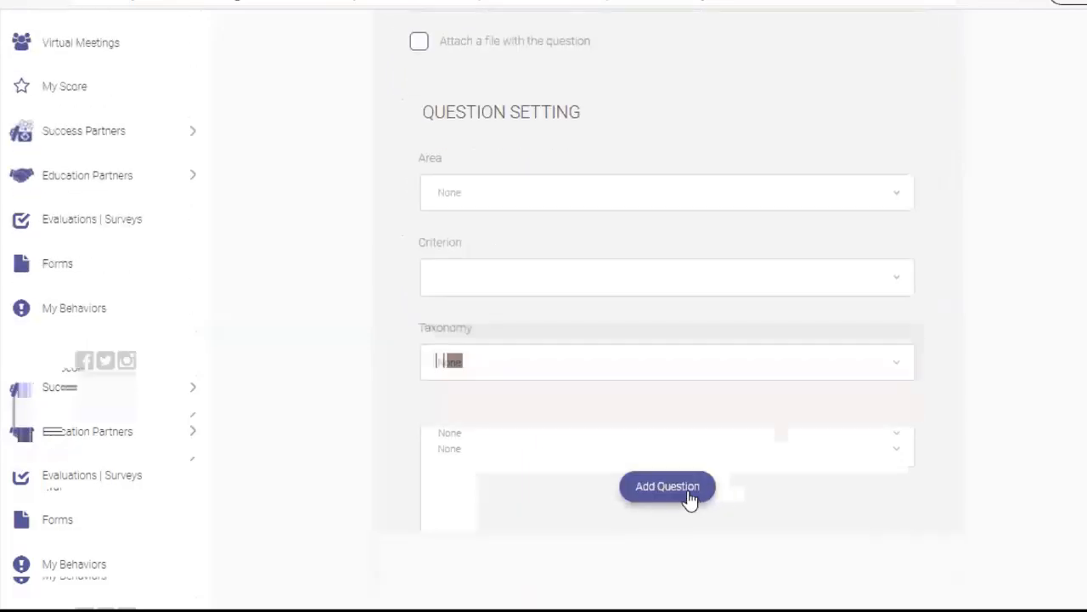
pyautogui.click(668, 486)
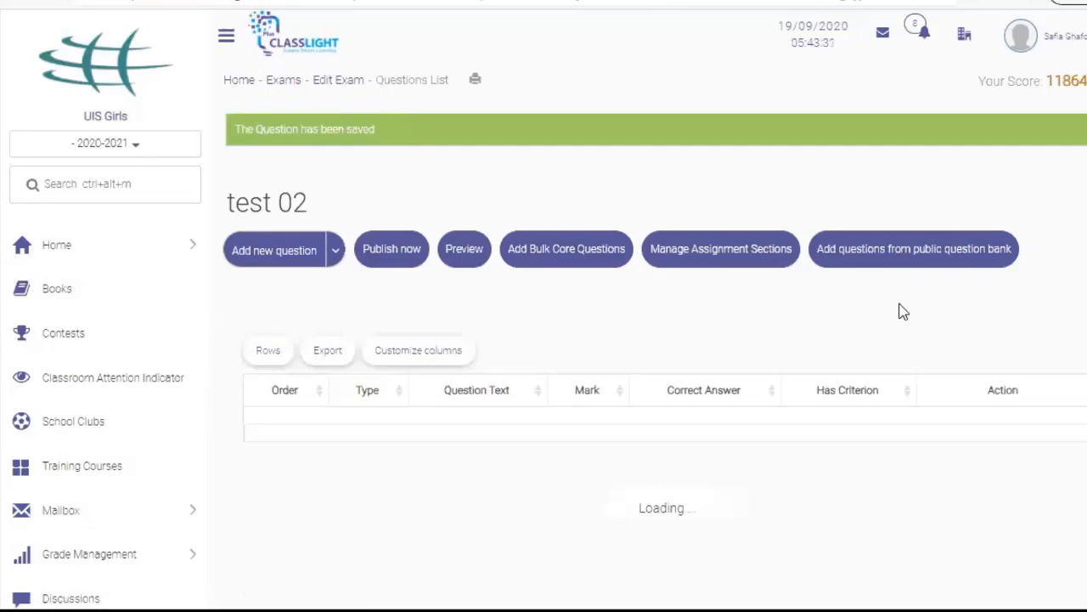
# Browse the existing question banks and show questions from my old exams
pyautogui.click(932, 250)
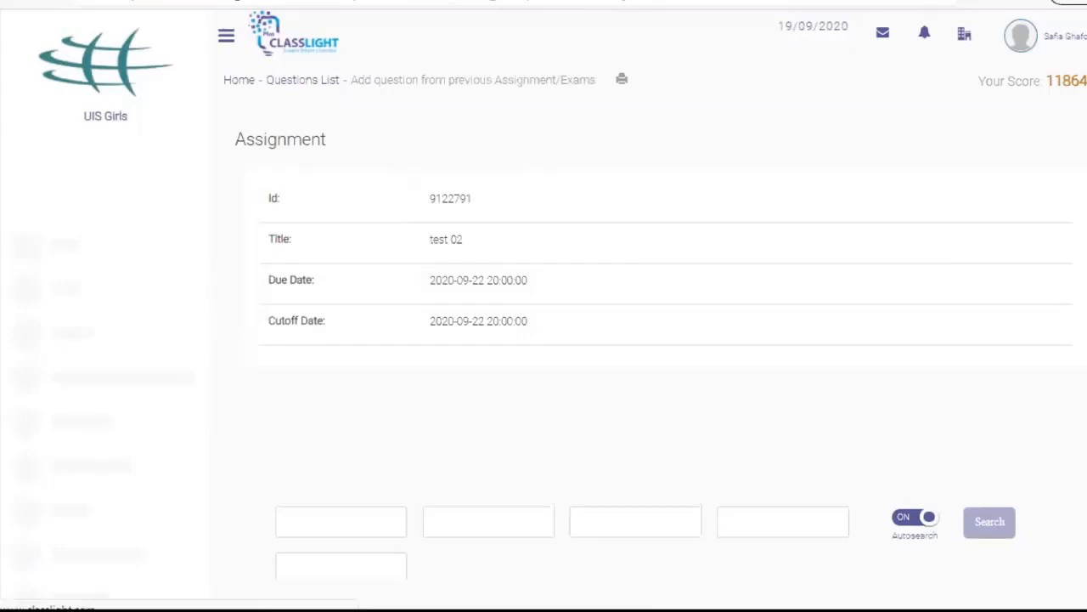
pyautogui.scroll(-2, 651, 310)
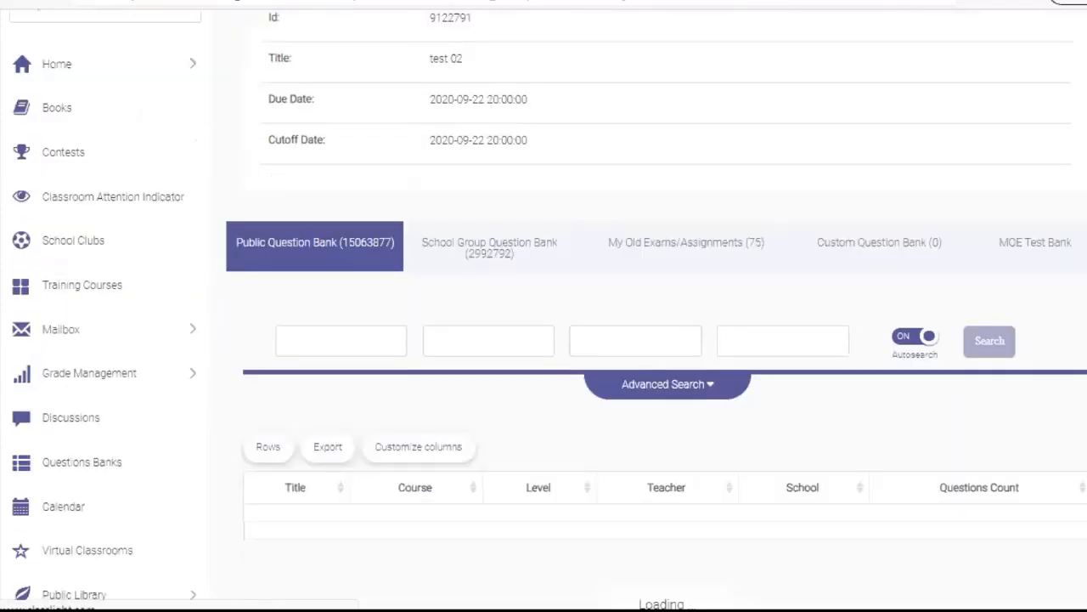
pyautogui.scroll(-2, 651, 309)
pyautogui.scroll(-1, 587, 114)
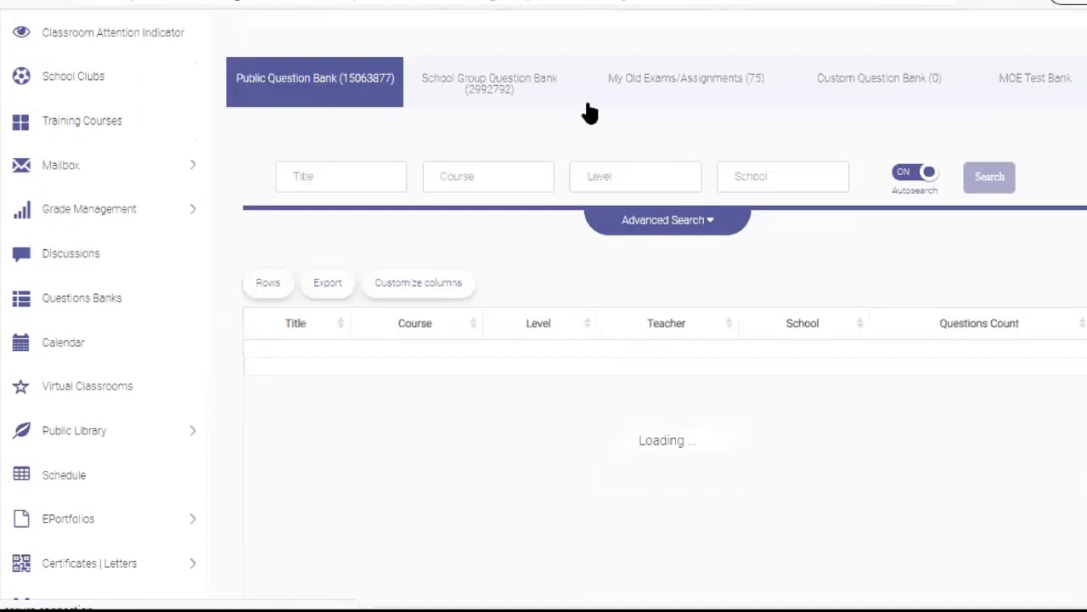
pyautogui.click(686, 78)
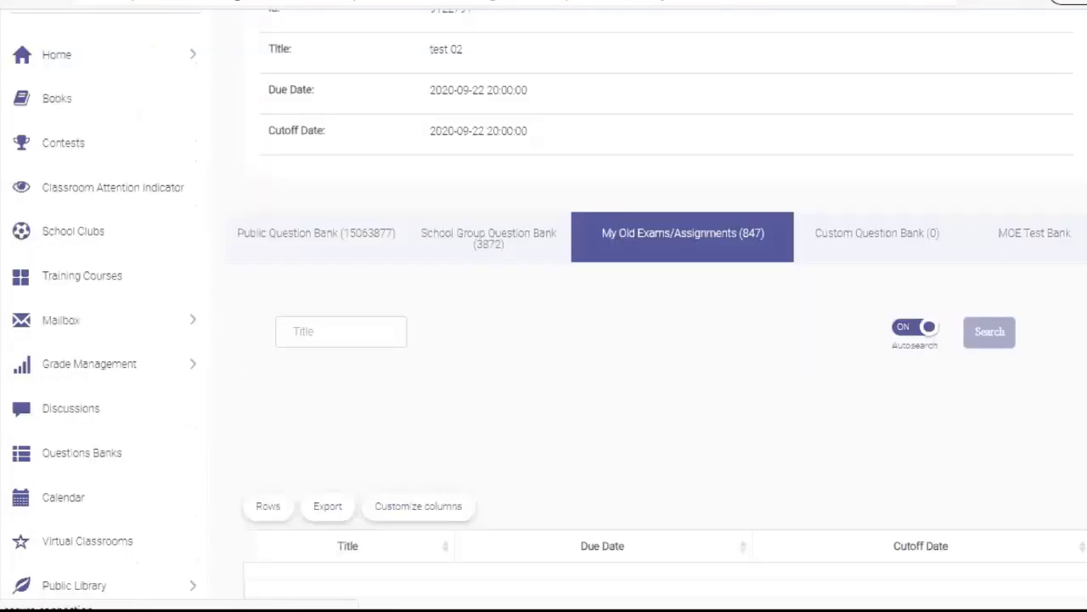
pyautogui.scroll(-4, 662, 383)
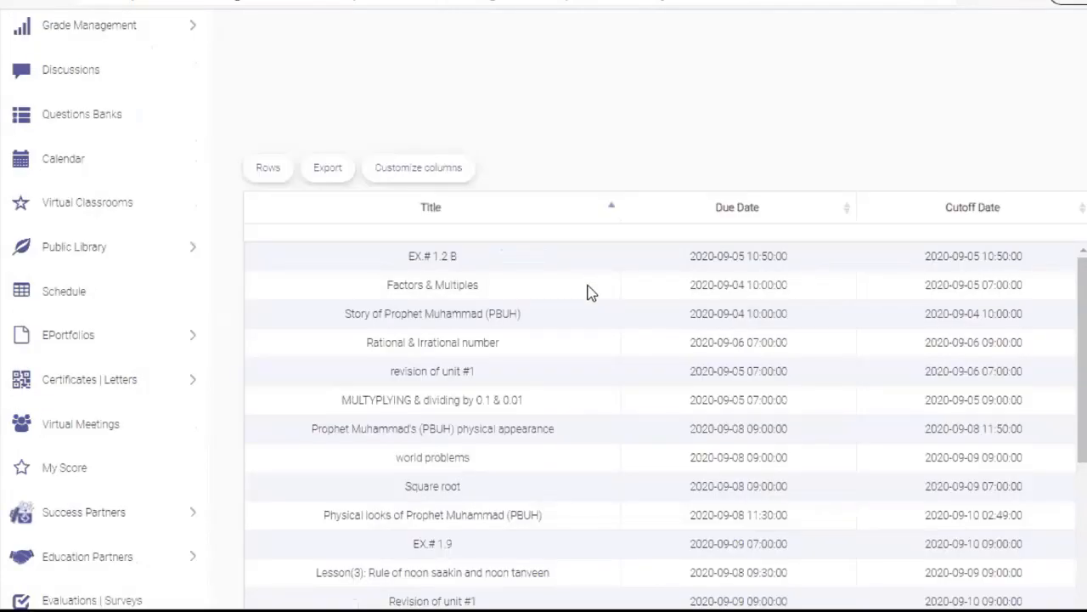
pyautogui.scroll(-8, 663, 383)
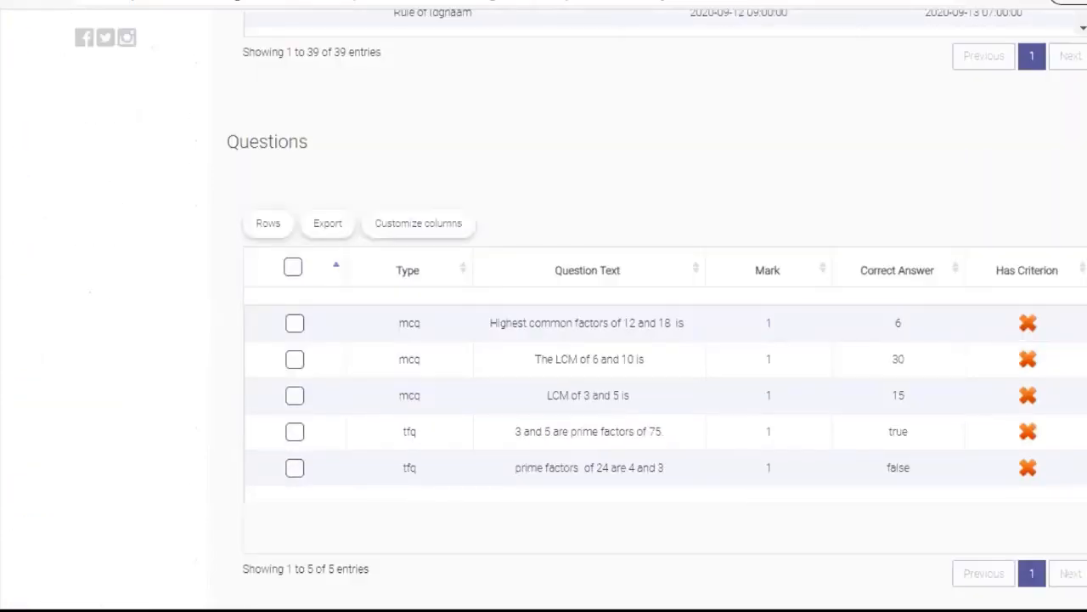
# Add the Highest common factors and LCM of 6 and 10 questions, then return to the Questions List
pyautogui.click(297, 328)
pyautogui.click(296, 357)
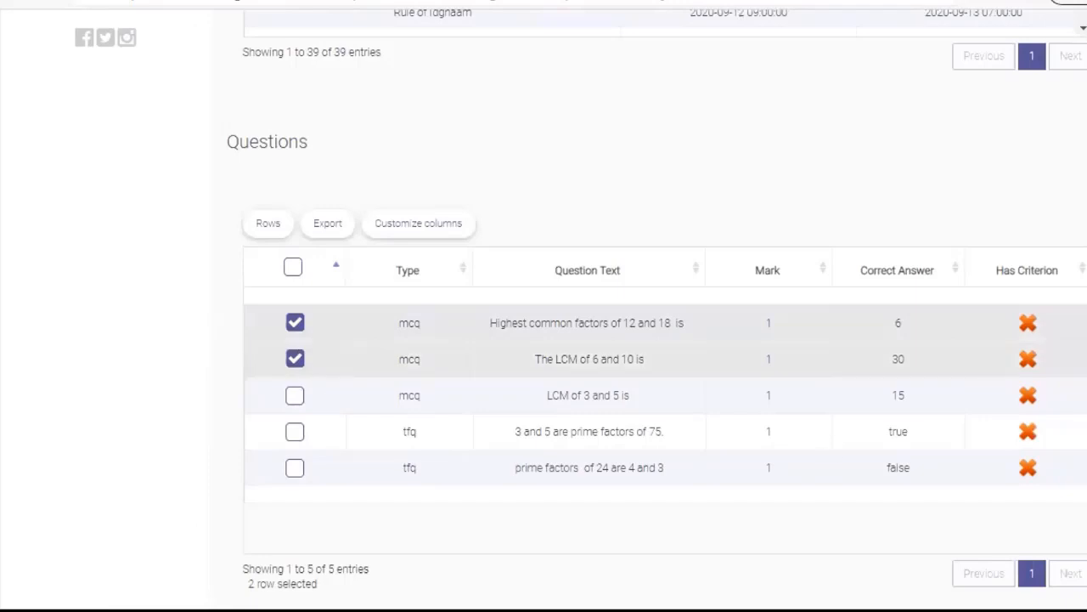
pyautogui.scroll(-1, 662, 382)
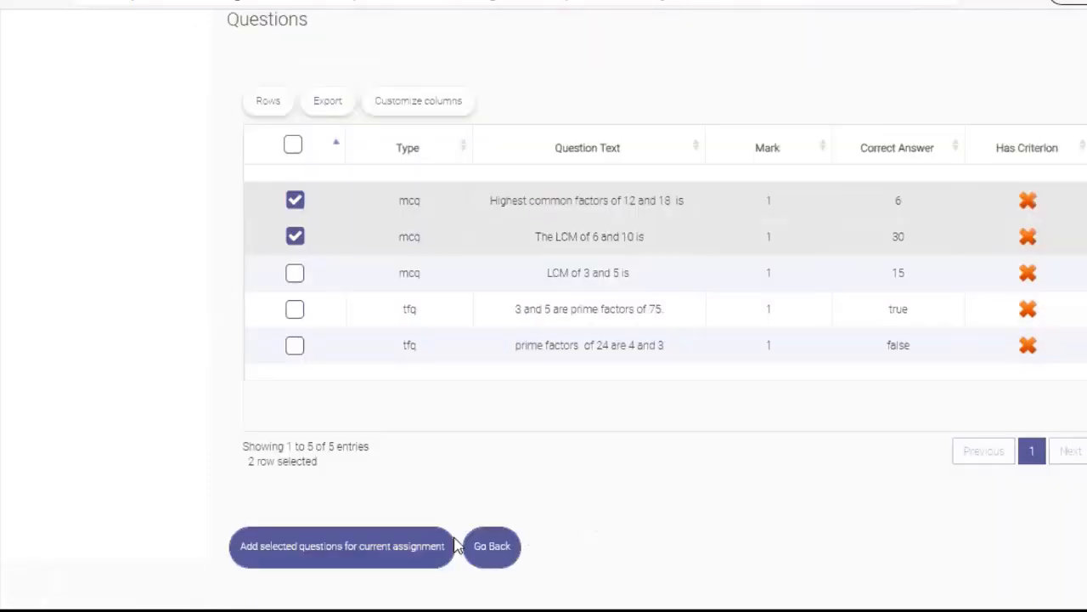
pyautogui.click(376, 562)
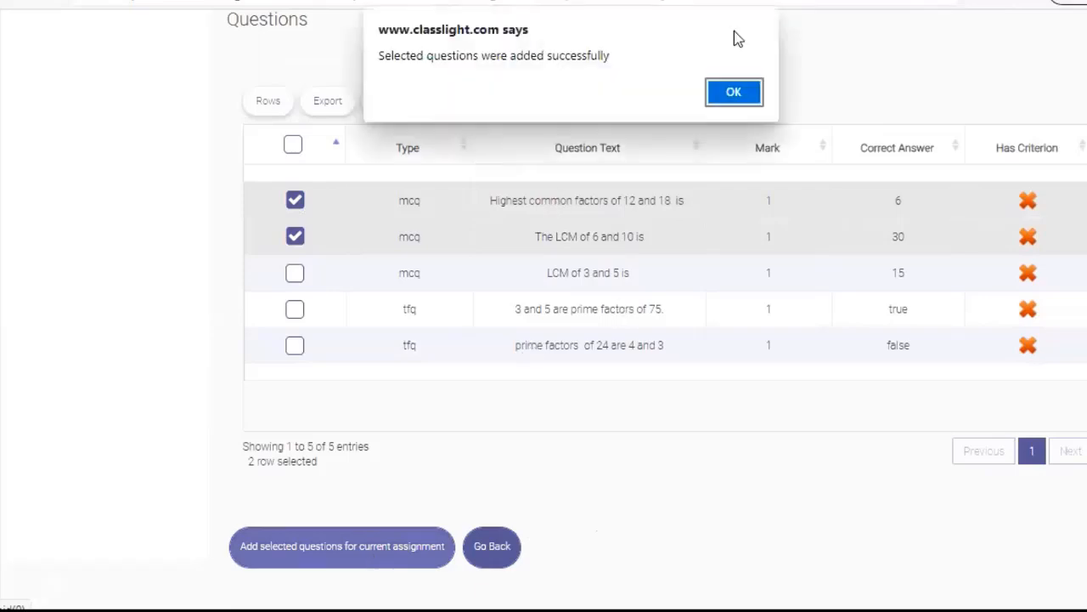
pyautogui.click(751, 98)
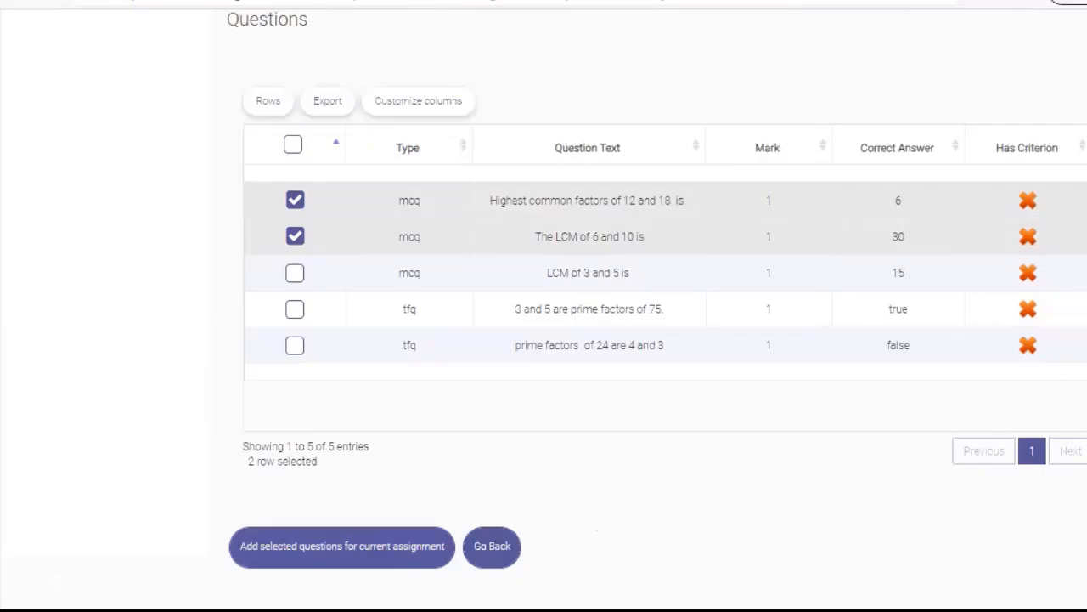
pyautogui.scroll(10, 657, 306)
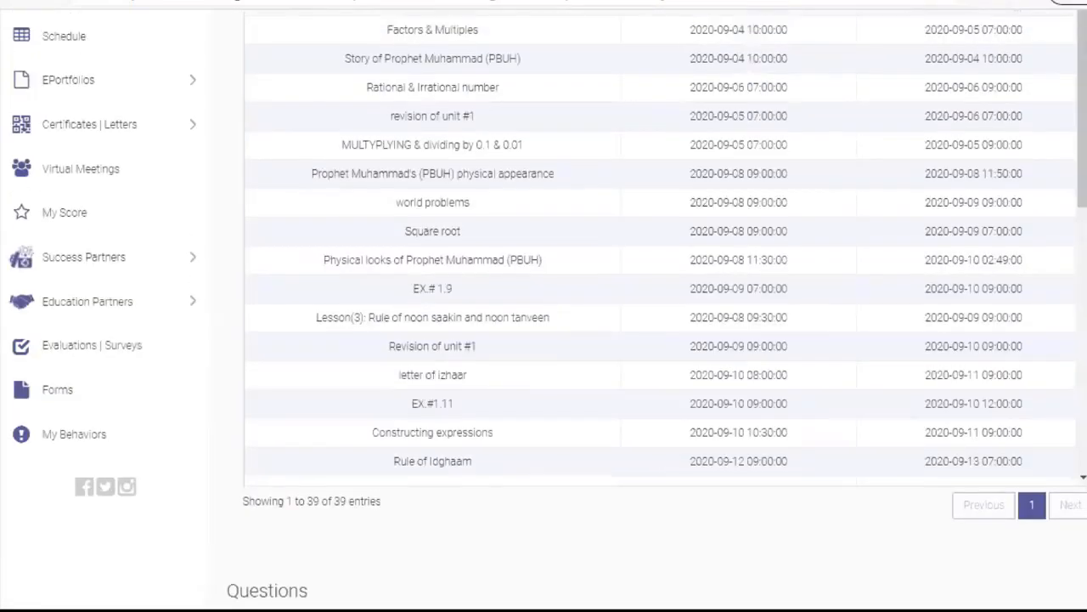
pyautogui.scroll(5, 612, 85)
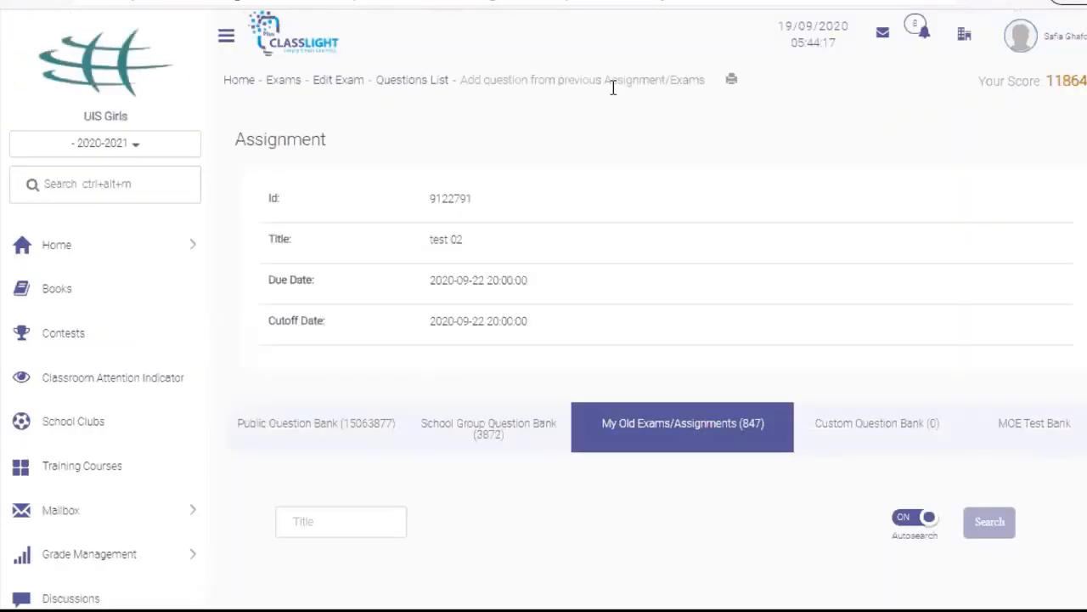
pyautogui.click(429, 88)
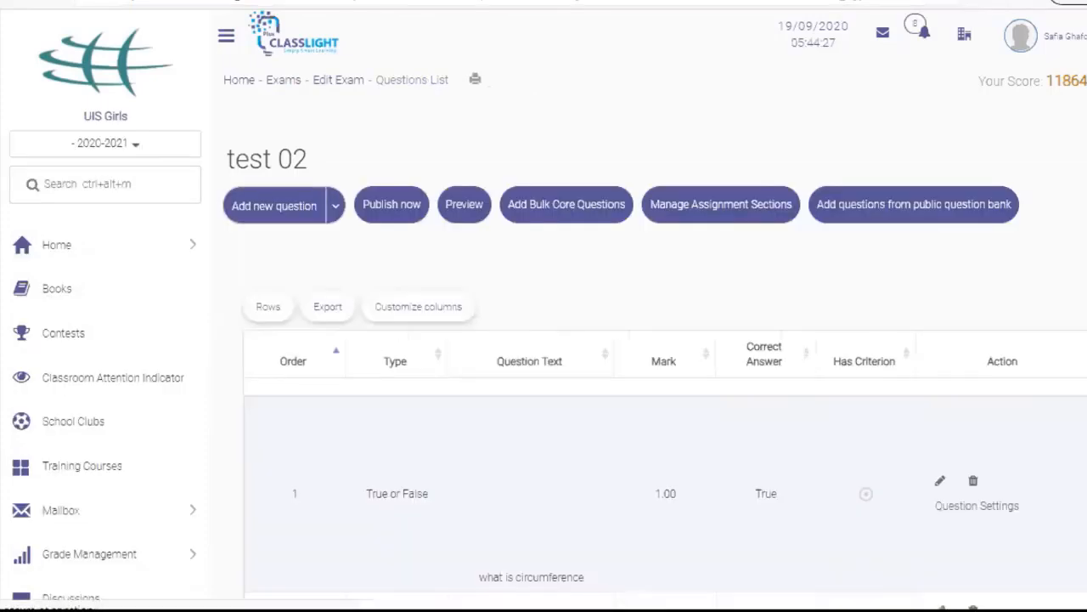
# Review test 02's three questions and go back to the Mathematics Online Exams list
pyautogui.scroll(-3, 568, 316)
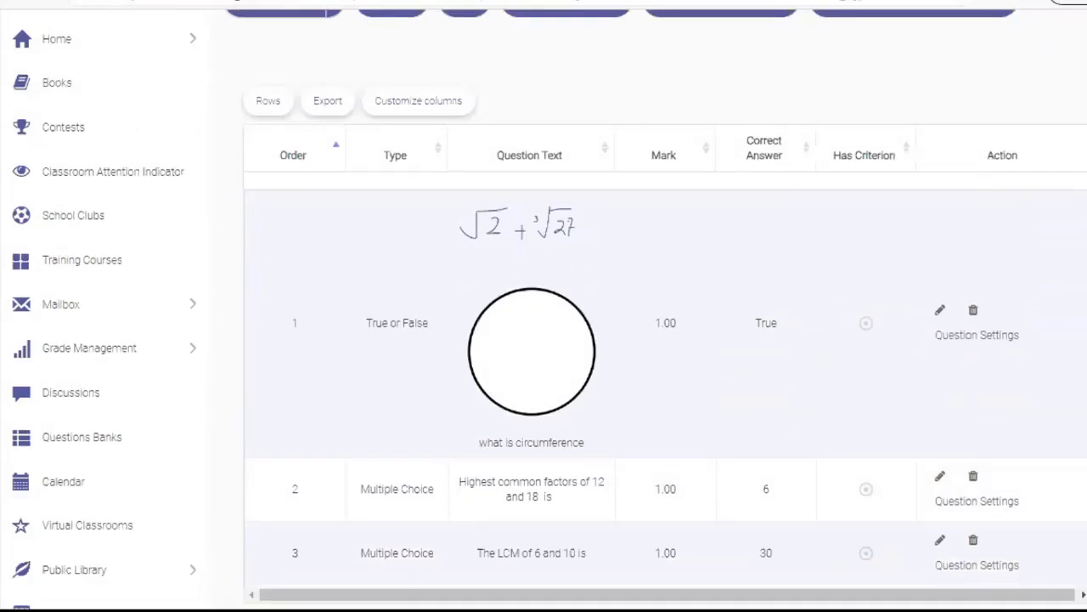
pyautogui.scroll(-2, 719, 405)
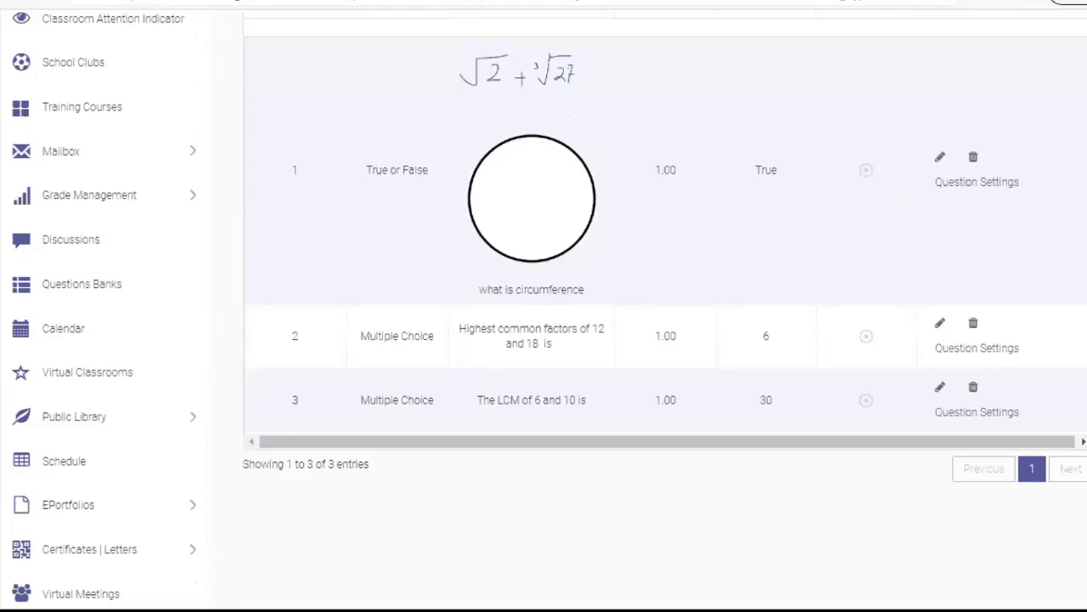
pyautogui.scroll(1, 662, 340)
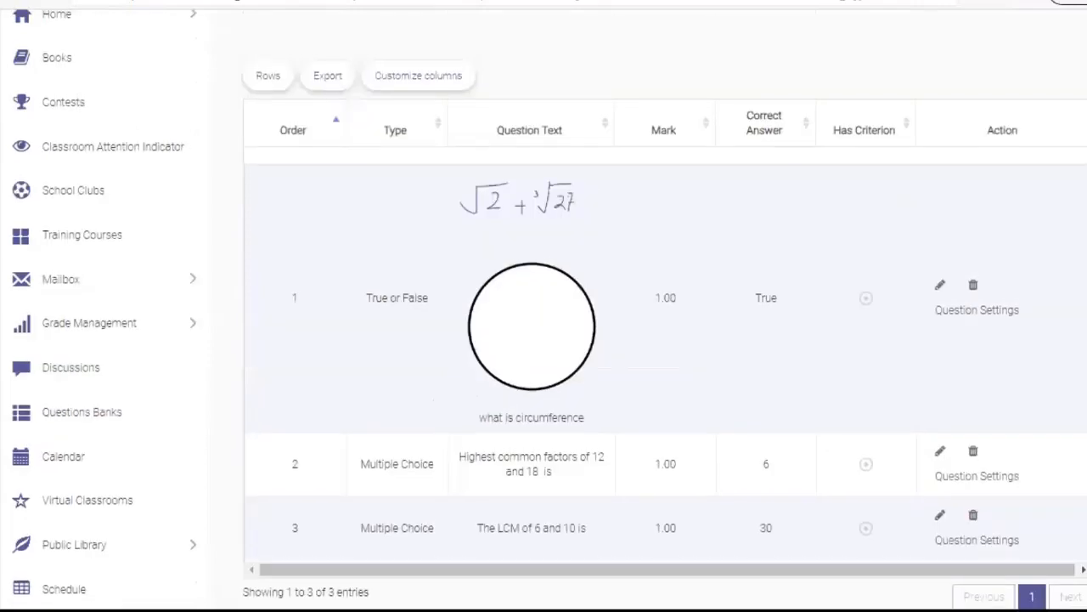
pyautogui.scroll(3, 662, 340)
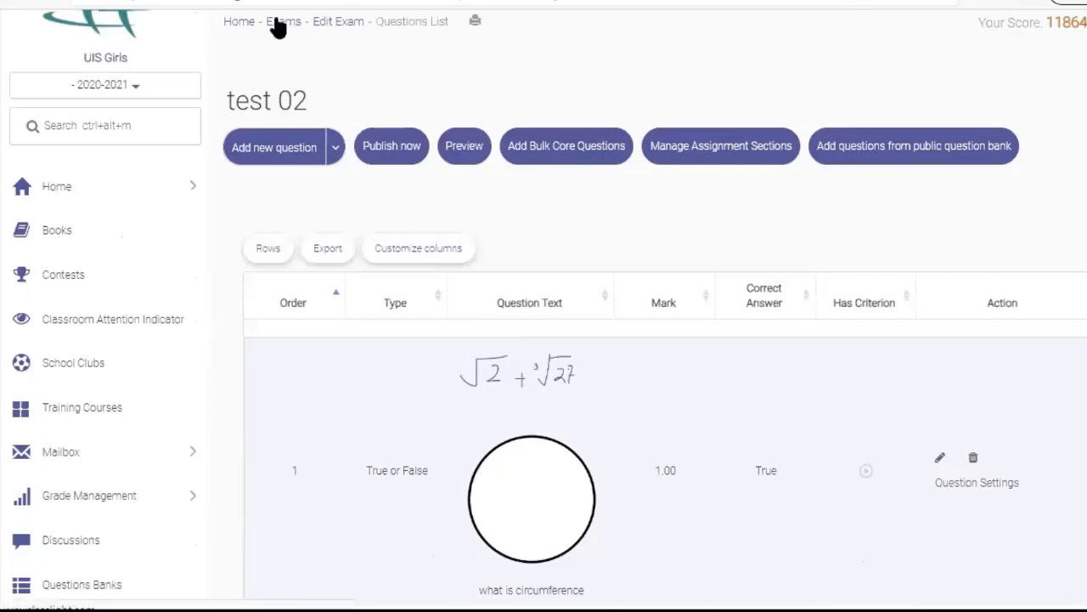
pyautogui.click(338, 22)
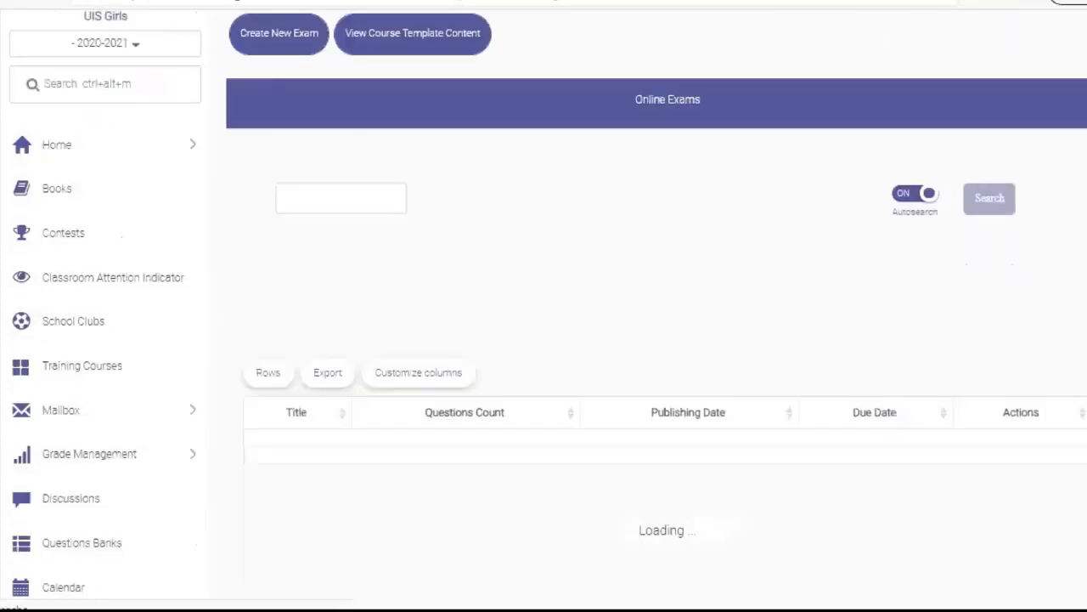
pyautogui.scroll(-1, 500, 423)
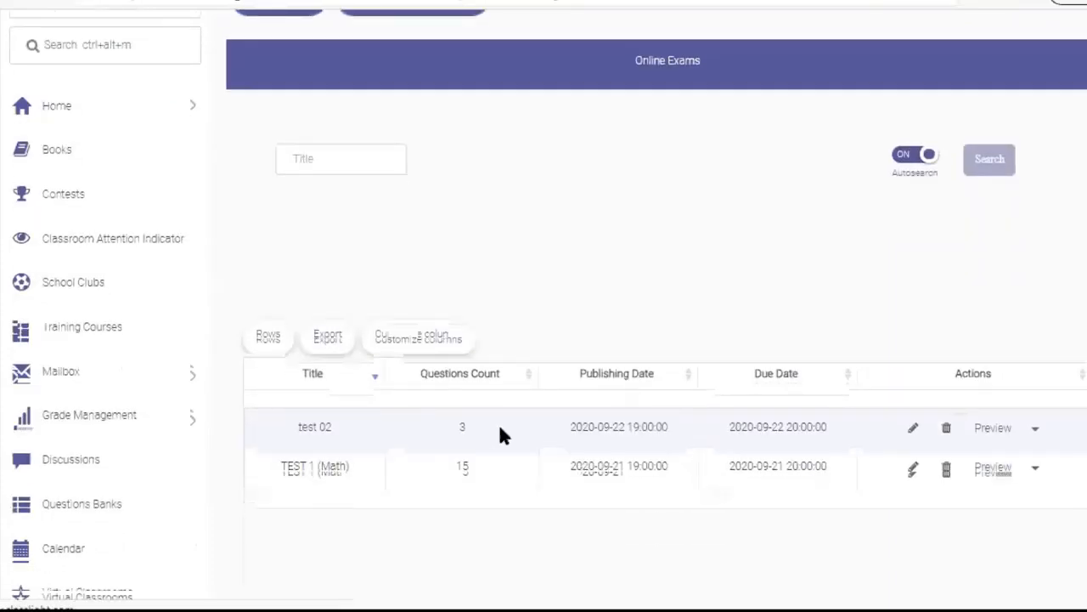
# Preview test 02 through all three questions with answers, then head back to its Questions List
pyautogui.click(994, 430)
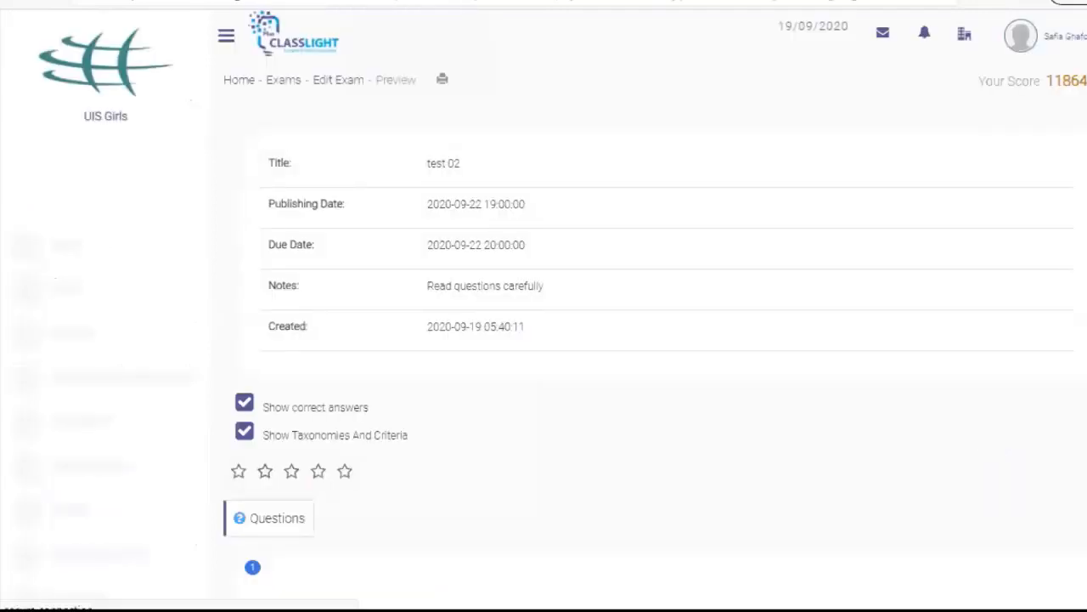
pyautogui.scroll(-4, 543, 339)
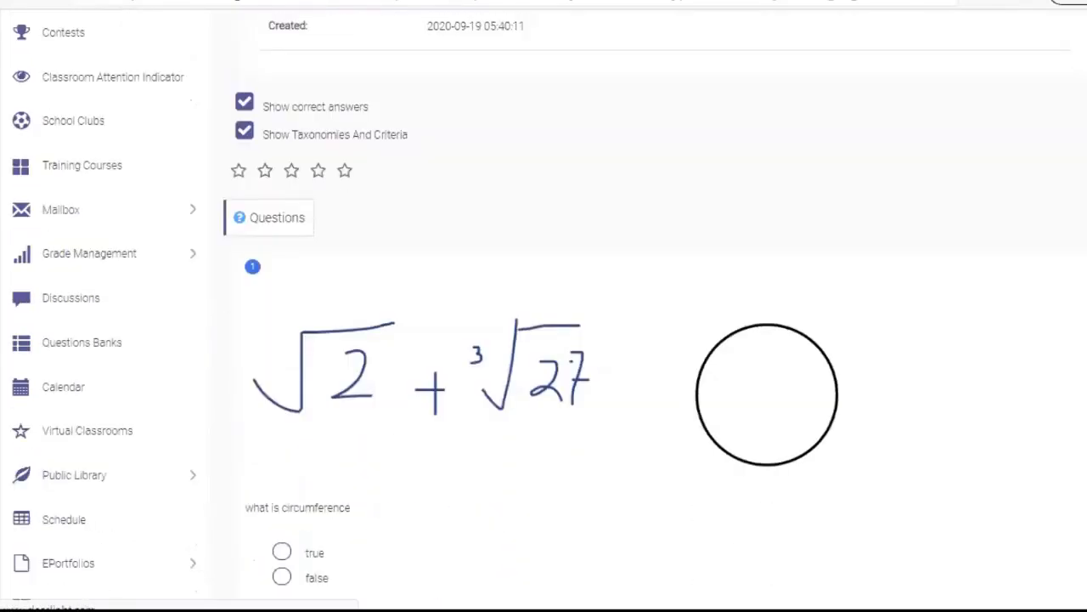
pyautogui.scroll(-6, 544, 340)
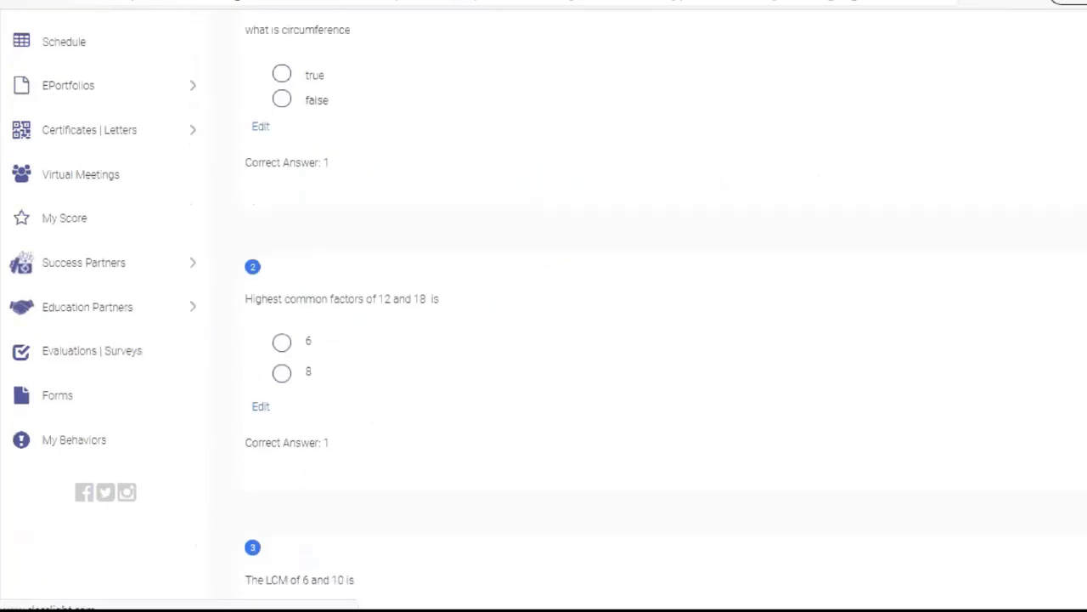
pyautogui.scroll(-1, 544, 339)
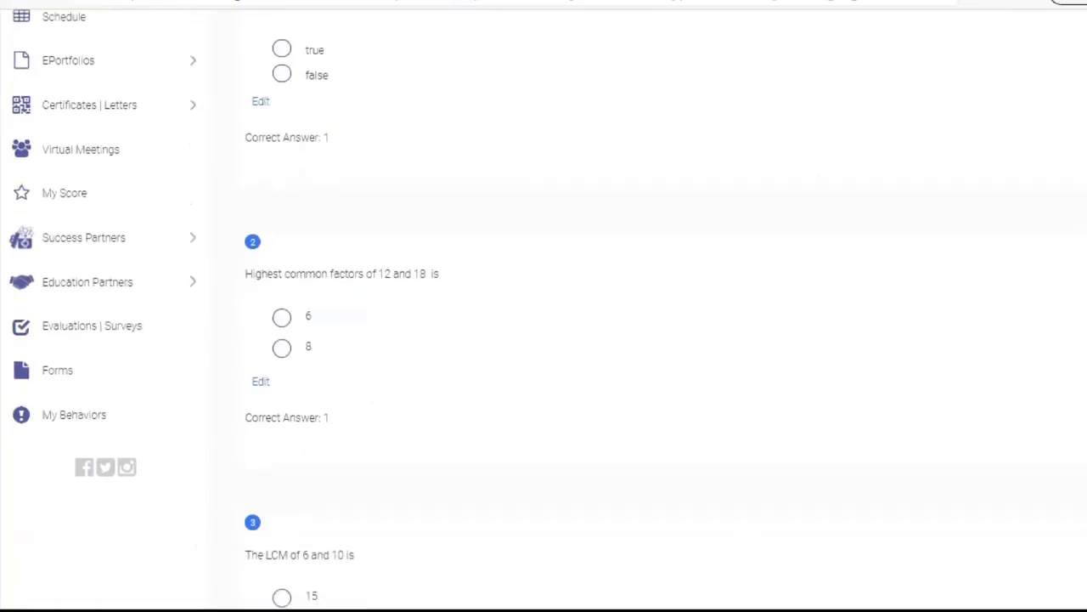
pyautogui.scroll(-1, 544, 339)
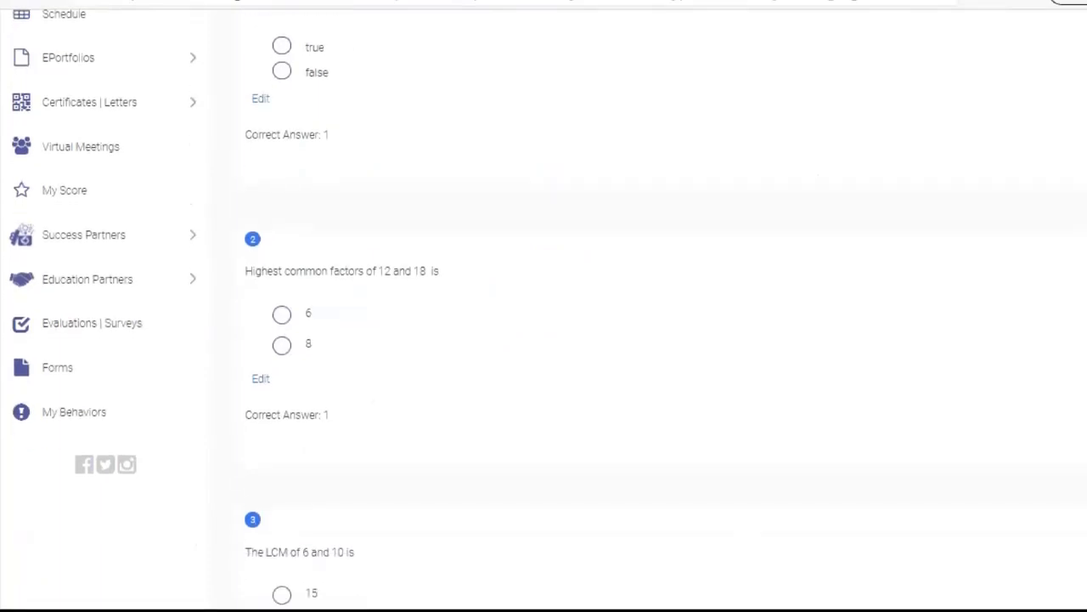
pyautogui.scroll(2, 544, 340)
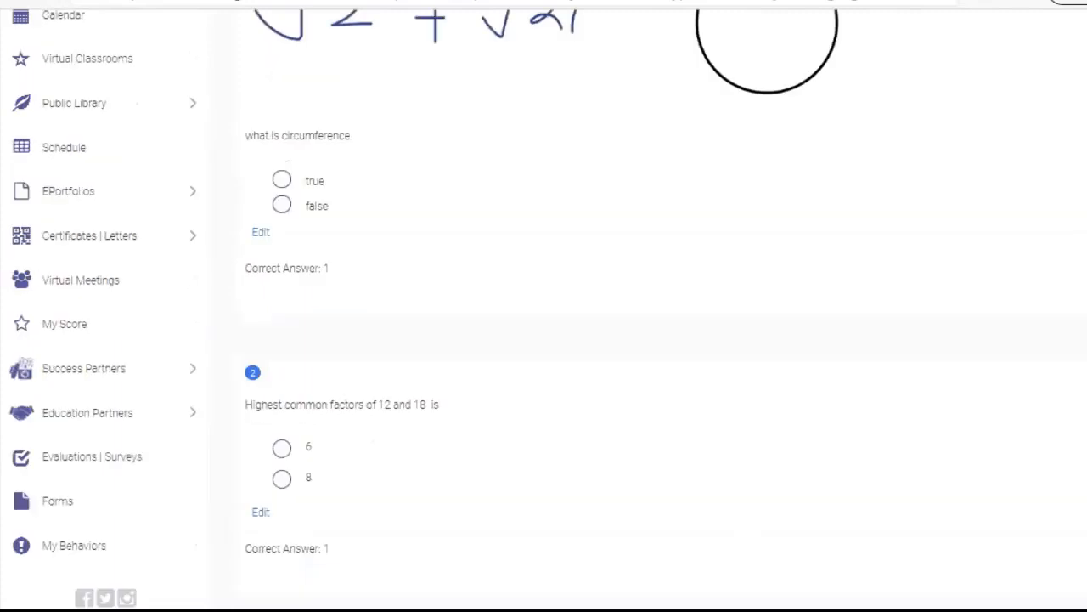
pyautogui.scroll(3, 544, 340)
pyautogui.scroll(2, 543, 339)
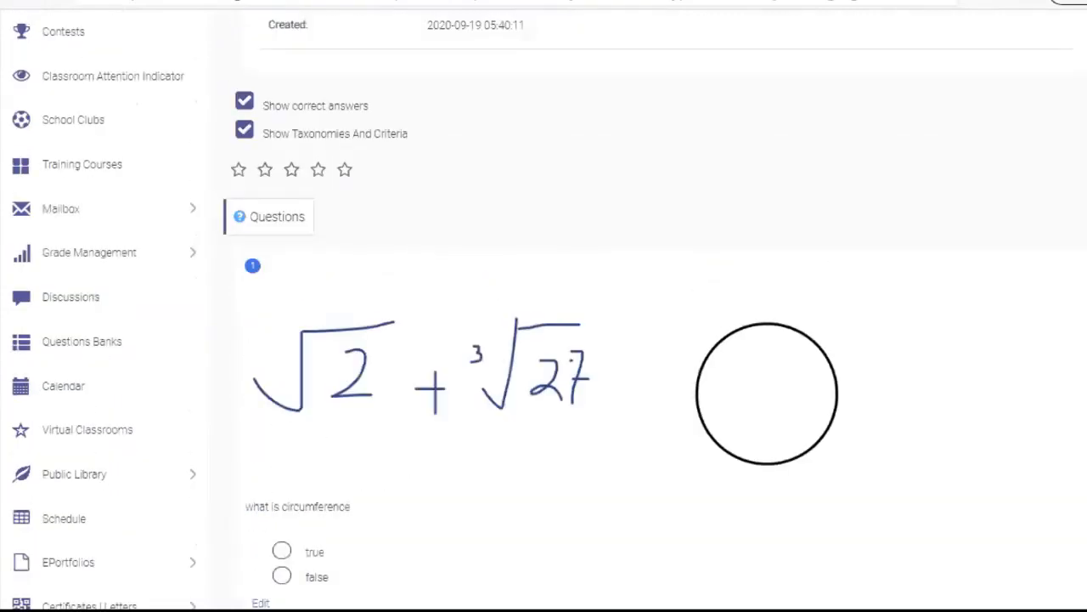
pyautogui.scroll(-2, 544, 340)
pyautogui.scroll(-1, 544, 340)
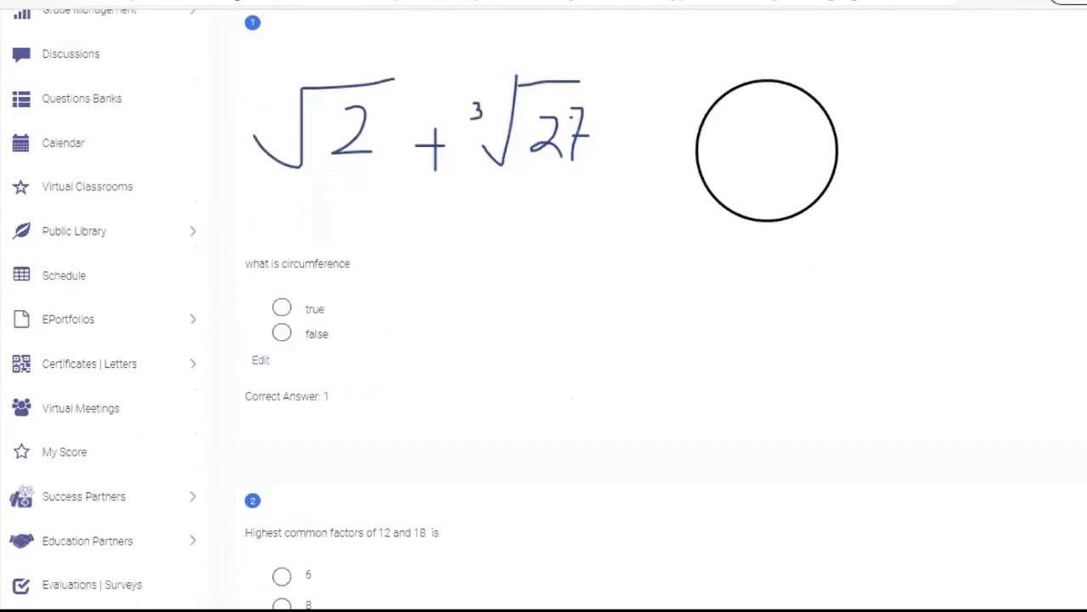
pyautogui.scroll(-5, 544, 340)
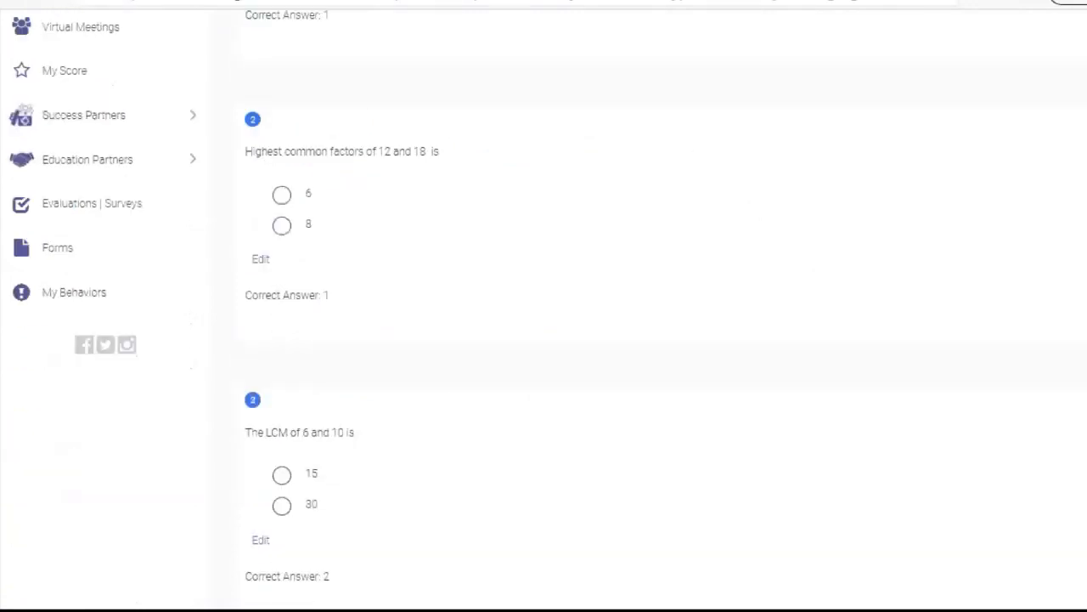
pyautogui.scroll(-4, 544, 340)
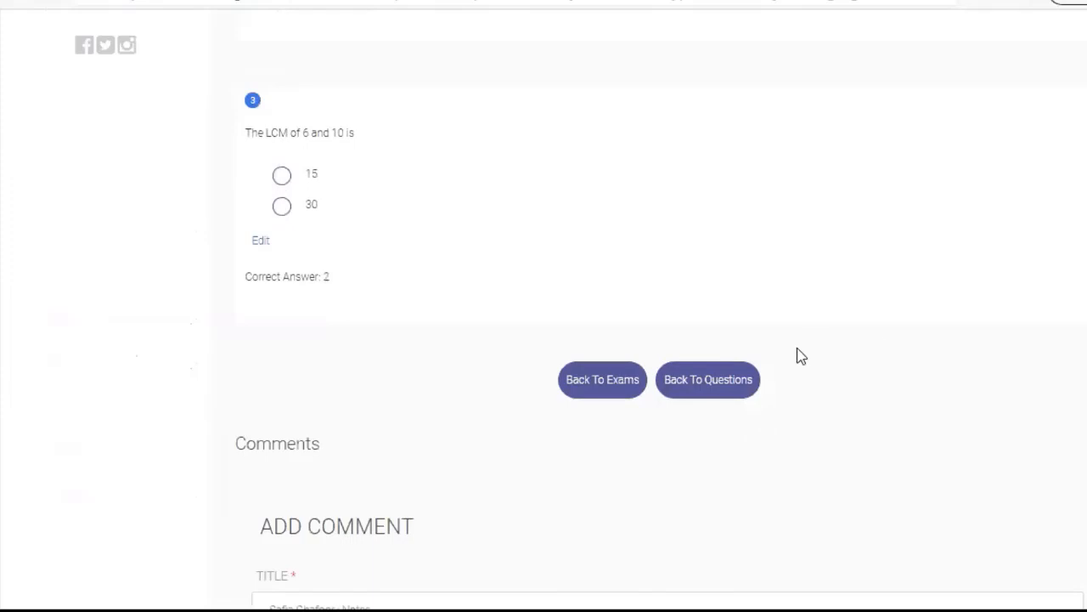
pyautogui.click(720, 381)
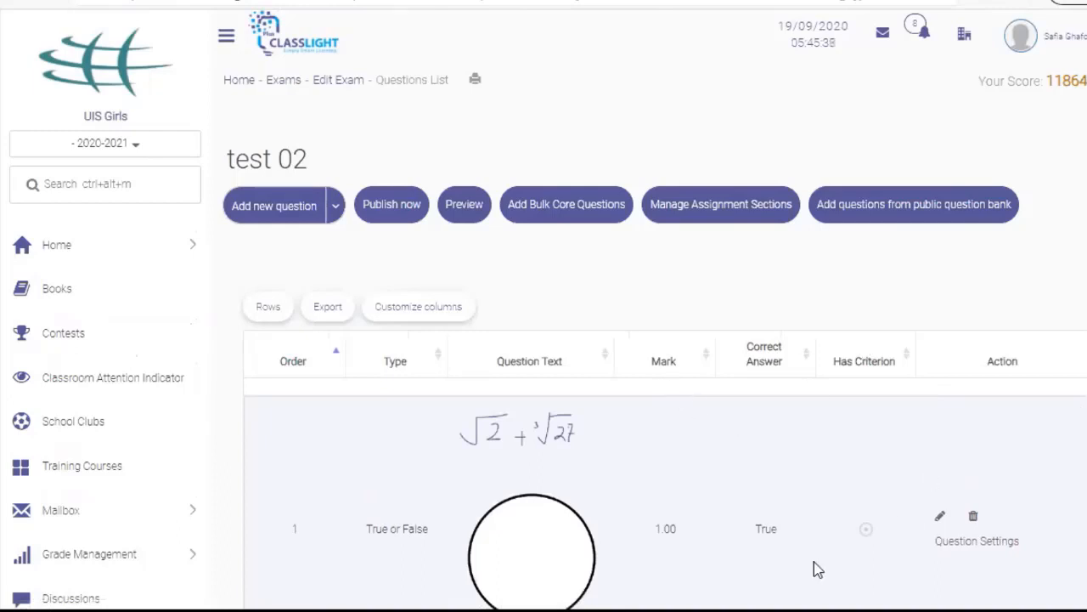
# Publish test 02 now and confirm the prompt
pyautogui.click(392, 206)
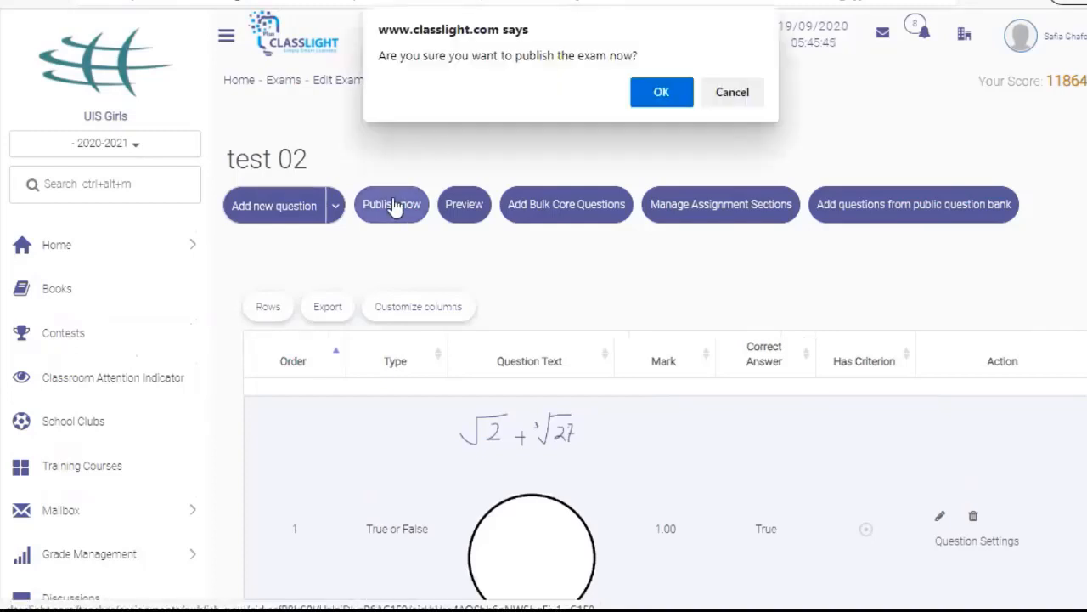
pyautogui.click(662, 92)
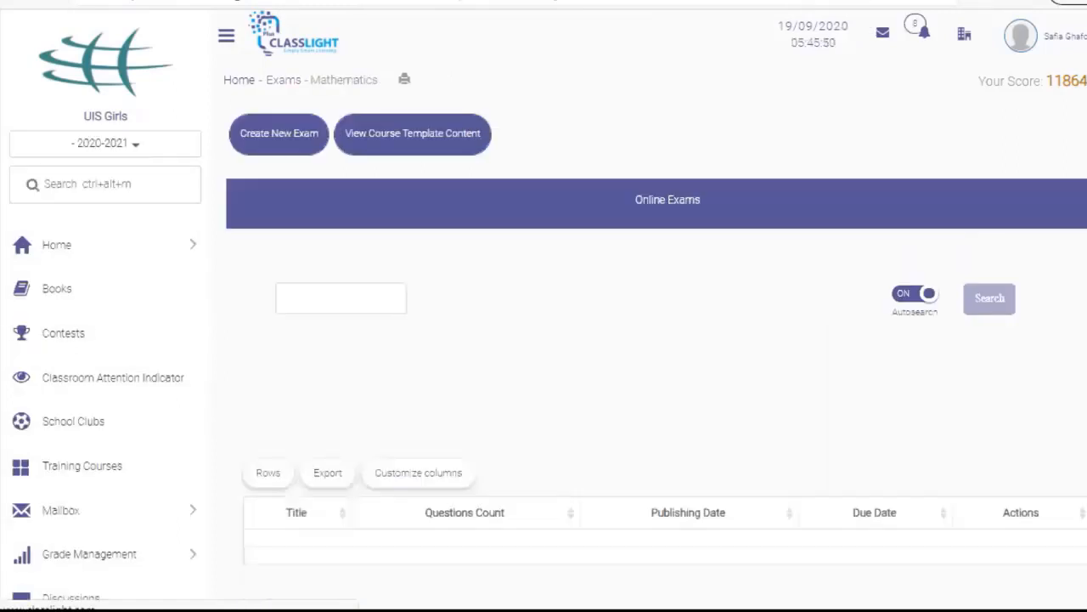
# Open test 02's Edit Exam page and review its recall-before-editing warning
pyautogui.scroll(-2, 544, 340)
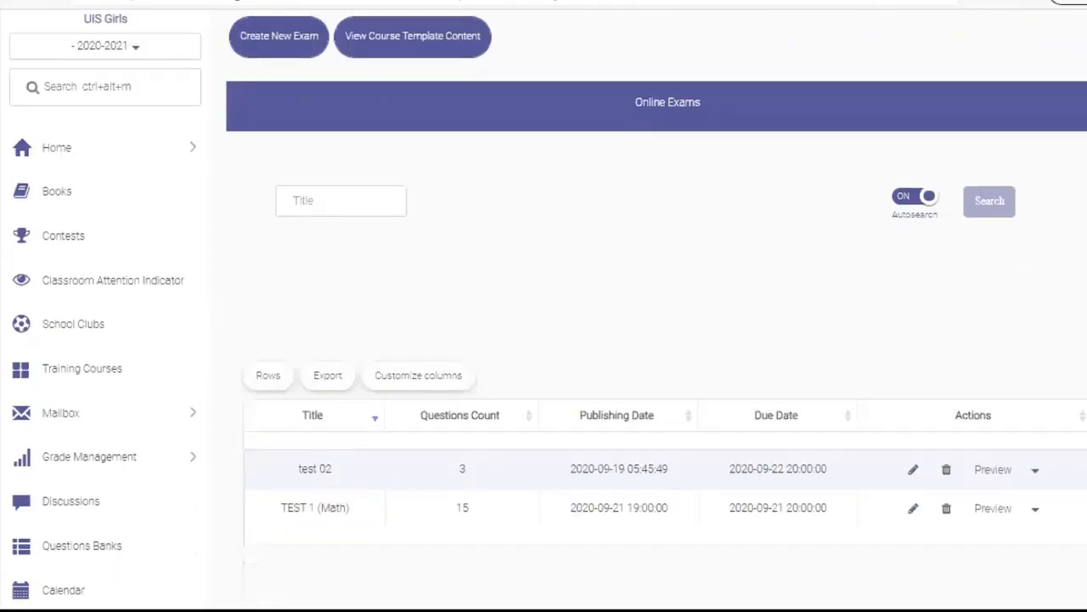
pyautogui.scroll(-1, 1034, 242)
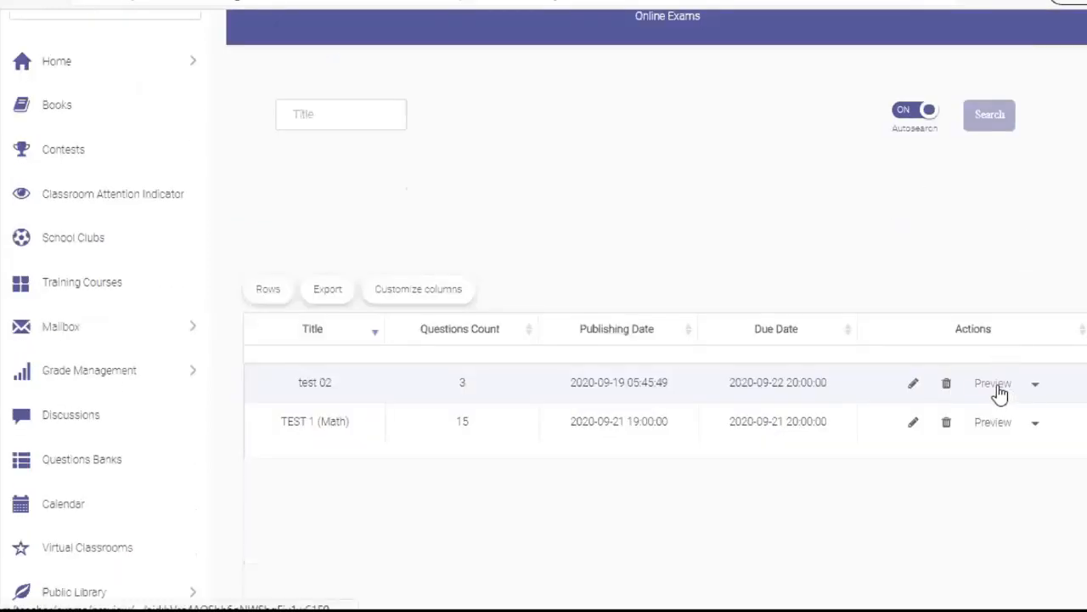
pyautogui.click(1035, 389)
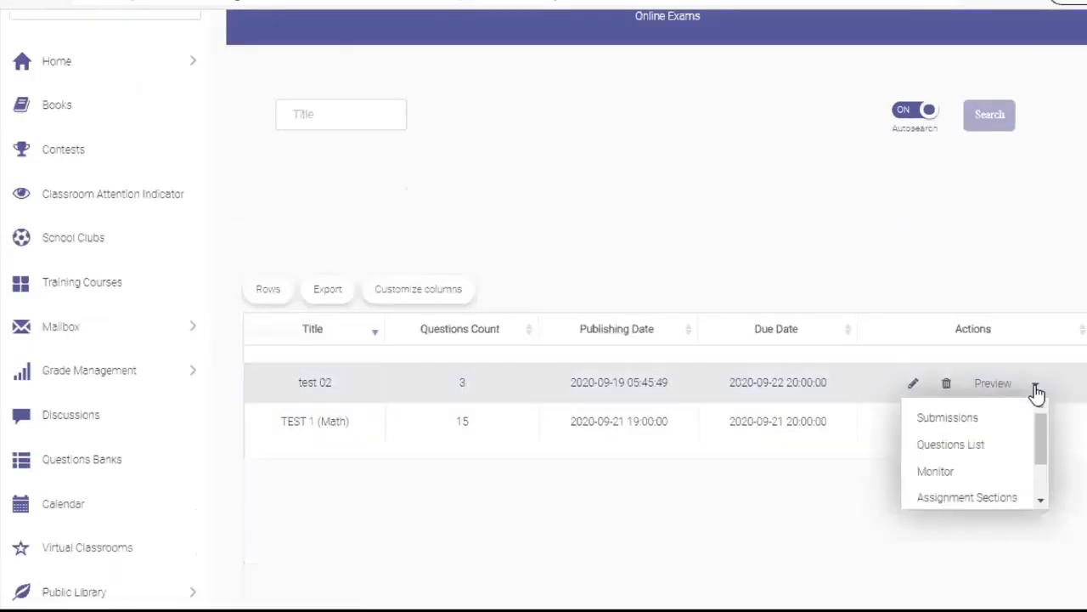
pyautogui.moveTo(1041, 431)
pyautogui.mouseDown()
pyautogui.moveTo(1051, 467)
pyautogui.moveTo(1047, 416)
pyautogui.mouseUp()
pyautogui.click(914, 386)
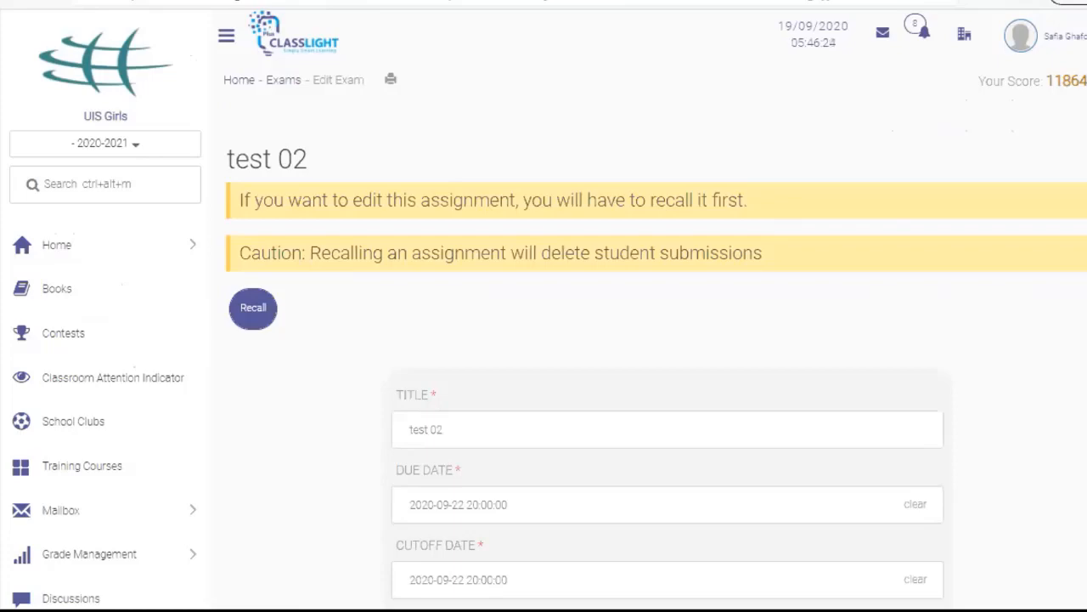
pyautogui.scroll(-2, 544, 340)
pyautogui.scroll(-2, 544, 340)
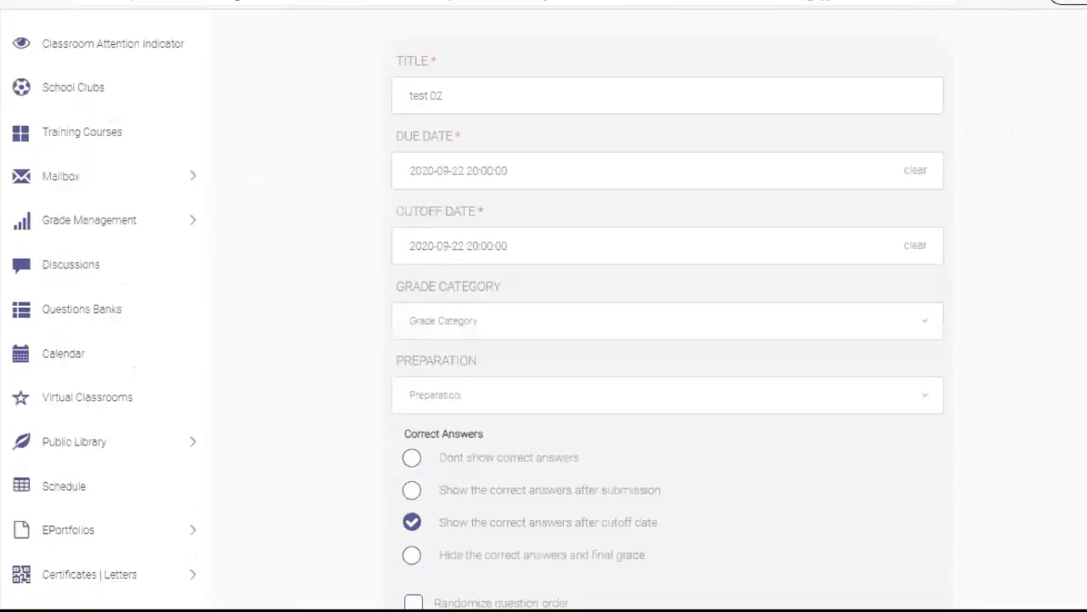
pyautogui.scroll(-3, 543, 340)
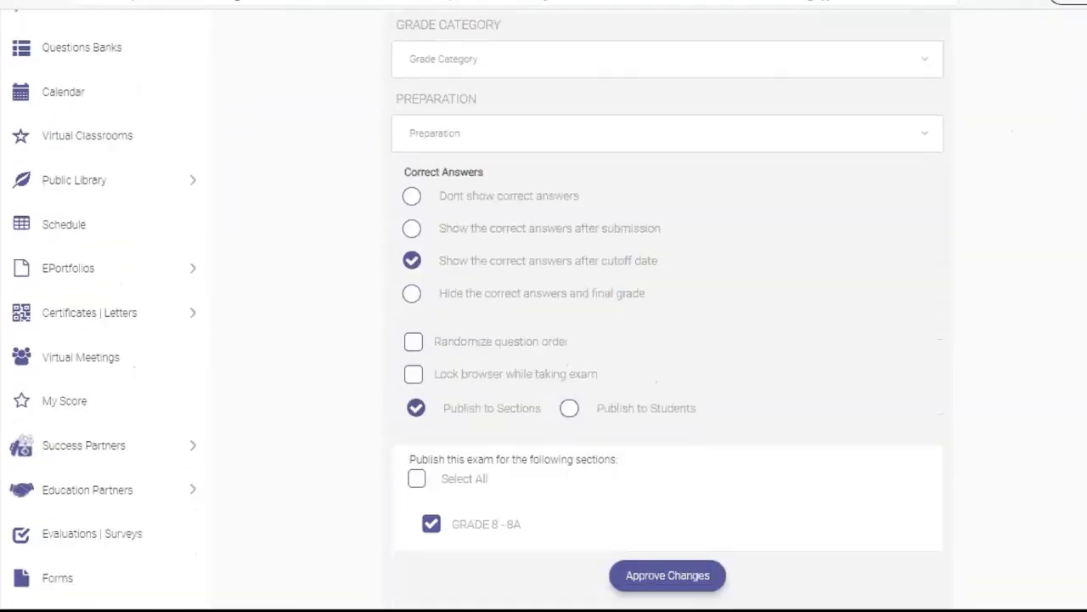
pyautogui.scroll(7, 544, 339)
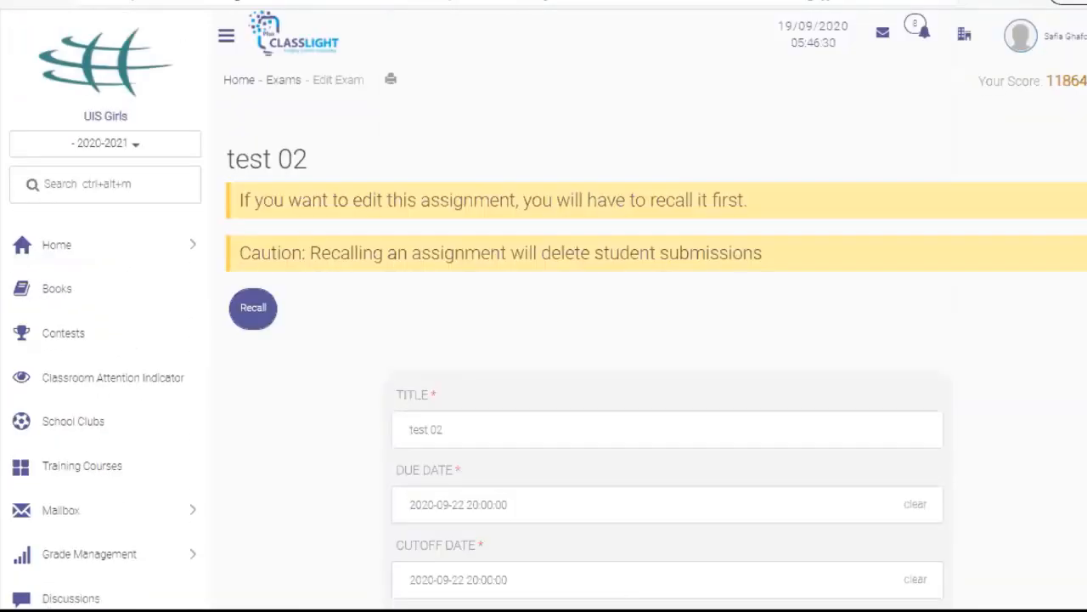
# Confirm recalling test 02, then go back to the Online Exams list via the breadcrumb
pyautogui.click(255, 313)
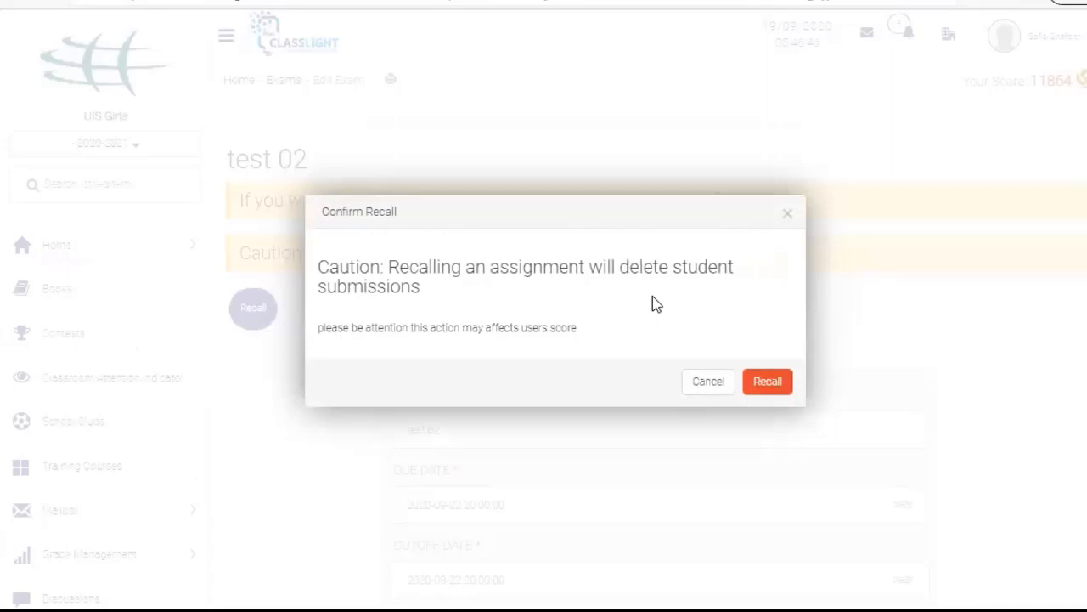
pyautogui.click(778, 387)
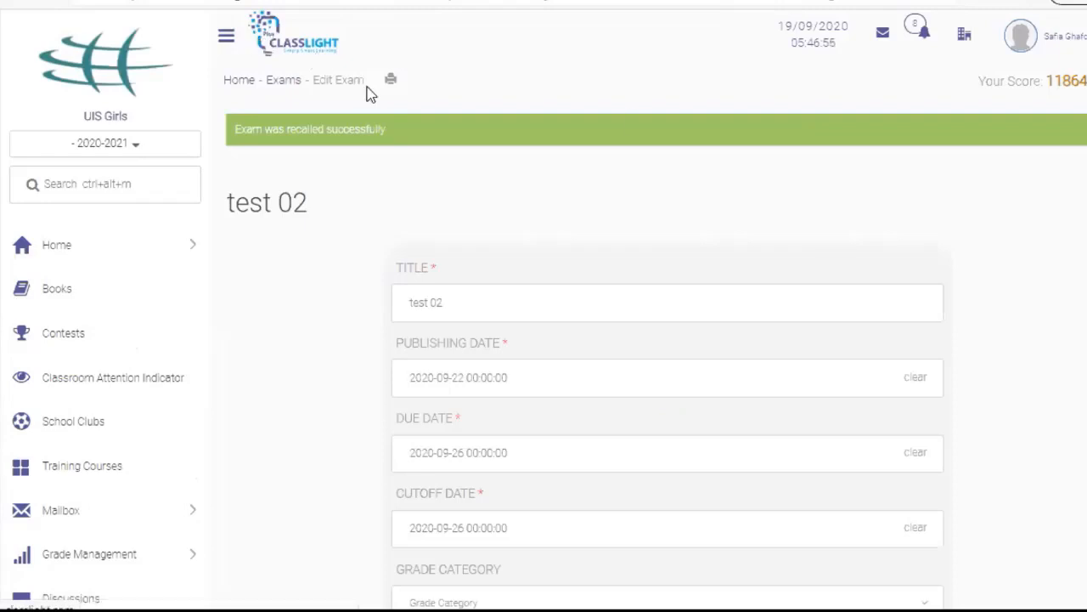
pyautogui.click(283, 81)
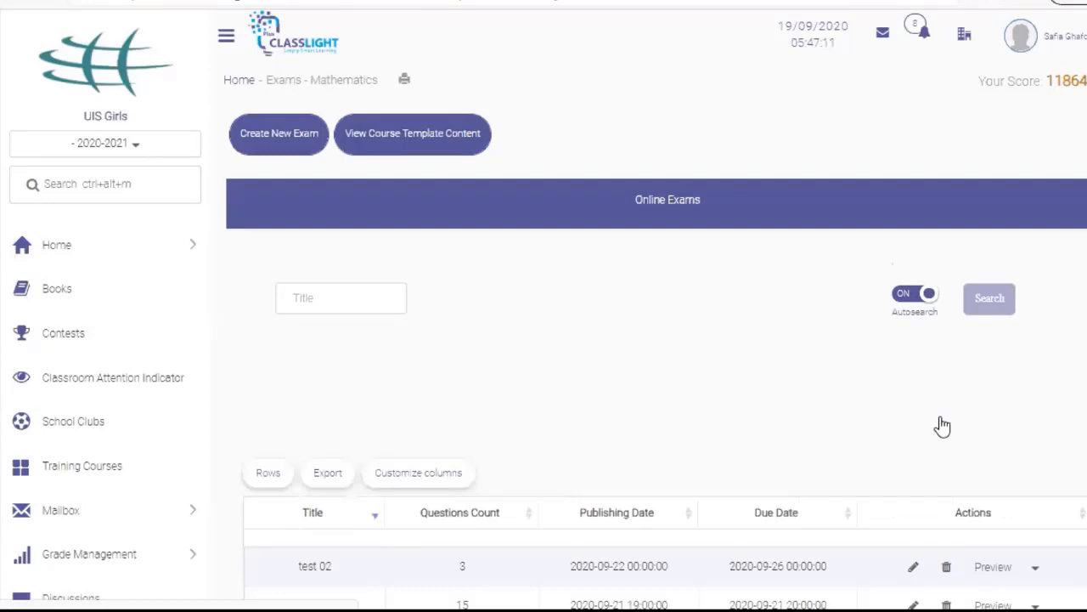
# Create a new Question By Question exam published to all sections and continue to Exam info
pyautogui.scroll(-2, 941, 427)
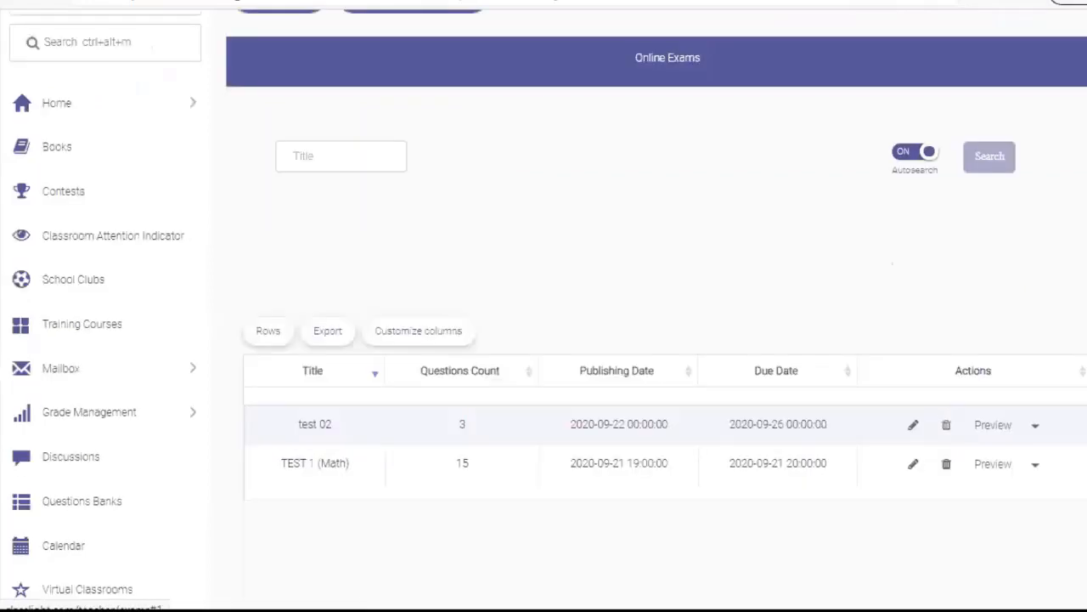
pyautogui.scroll(2, 554, 282)
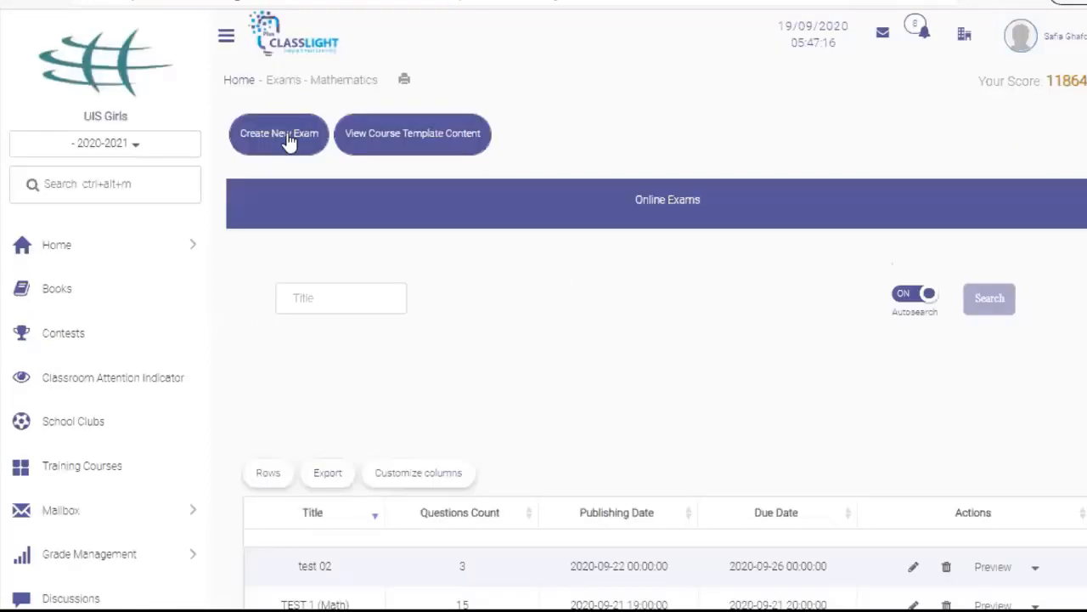
pyautogui.click(288, 140)
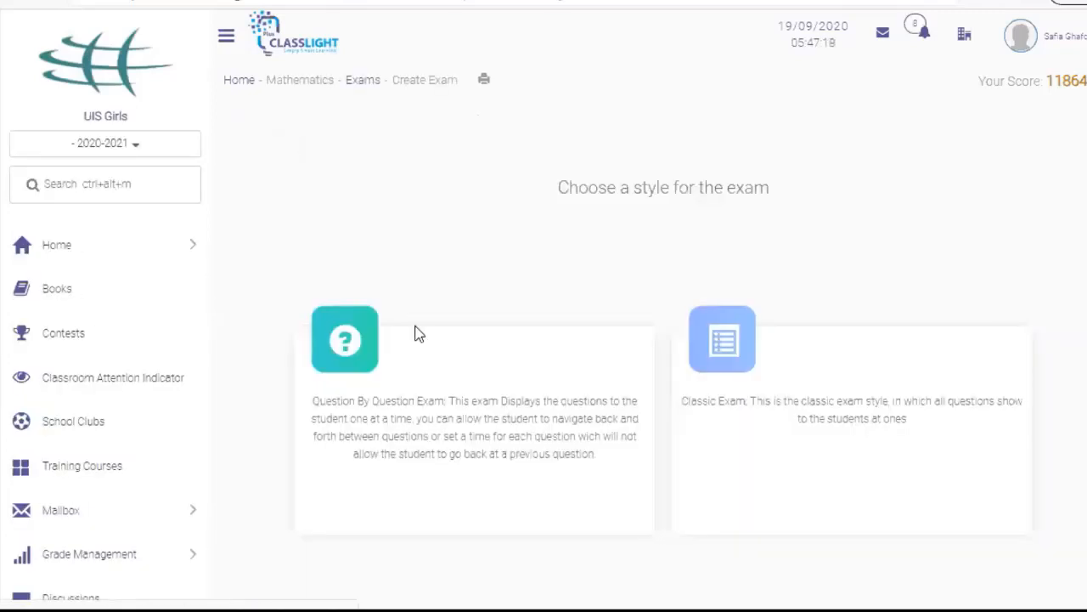
pyautogui.click(640, 337)
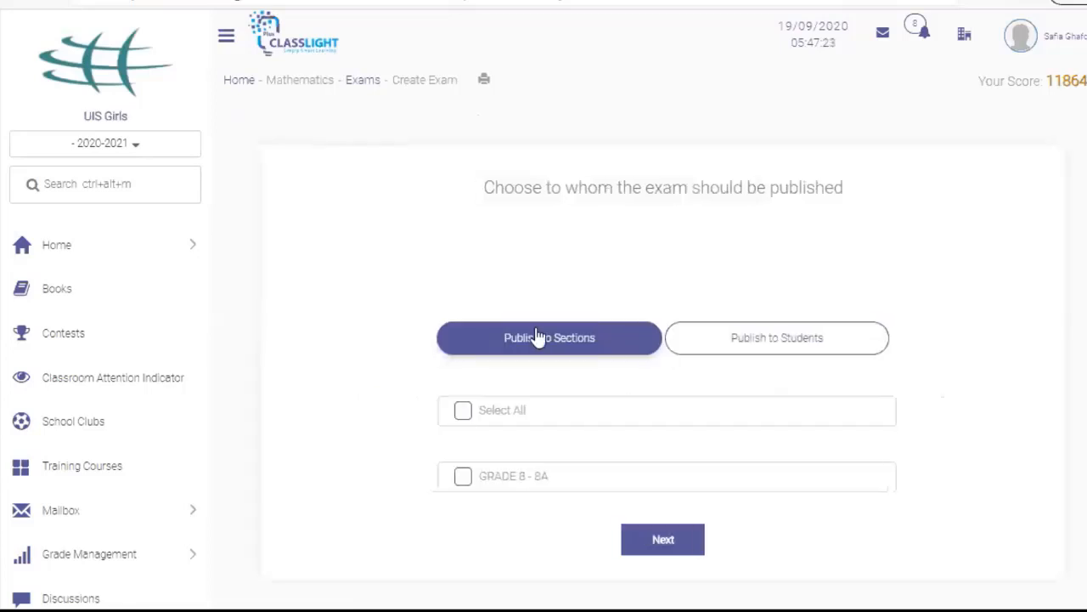
pyautogui.click(463, 413)
pyautogui.click(662, 540)
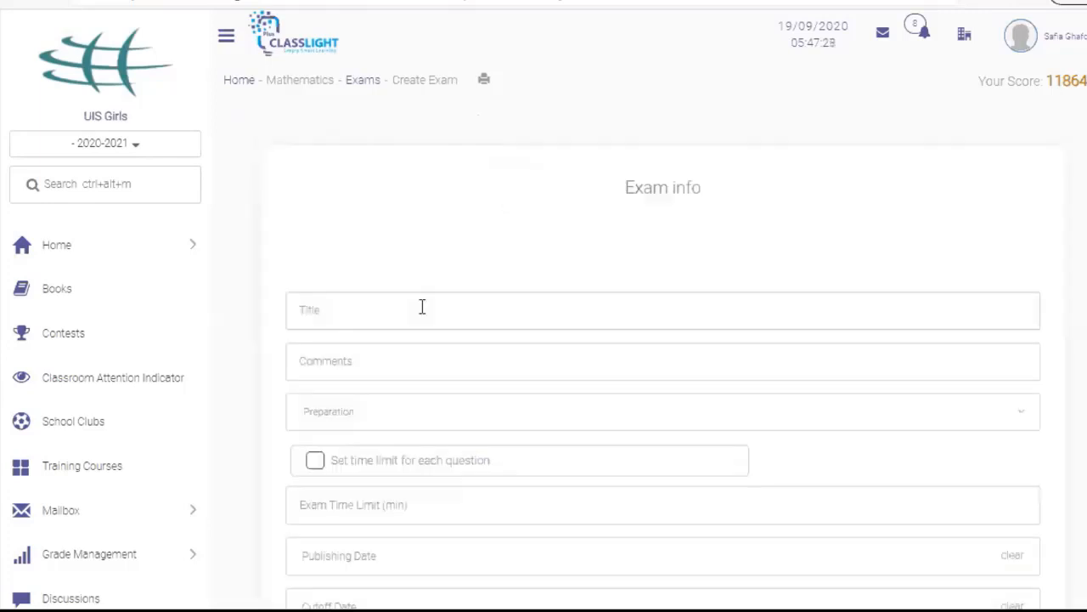
# Title the exam test3 with comment 'Read questions carefully' and a 60-minute time limit
pyautogui.click(422, 306)
pyautogui.write('tes')
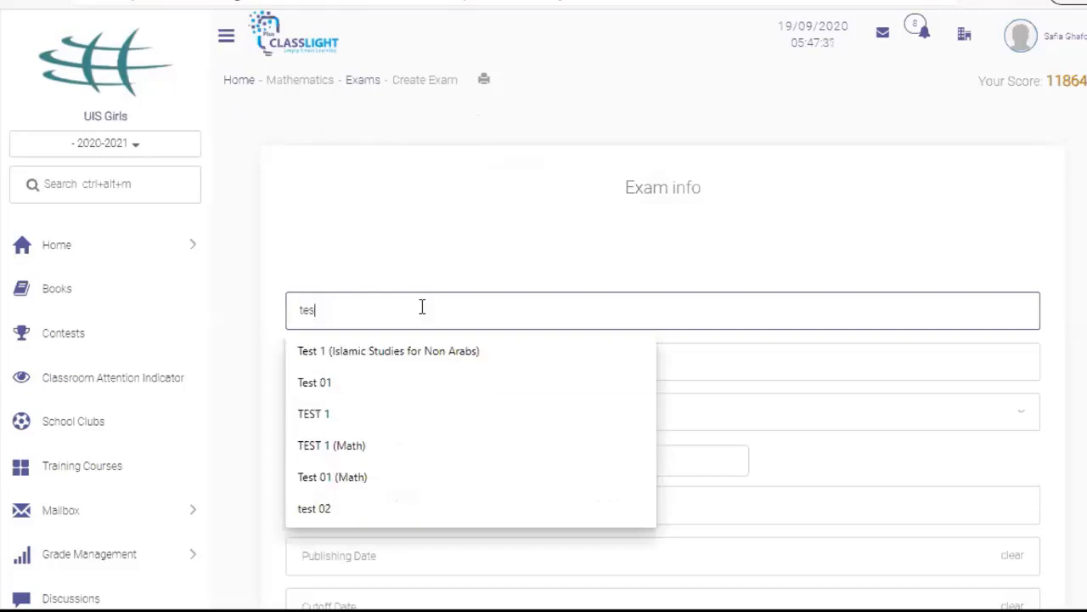
pyautogui.write('t3')
pyautogui.click(432, 358)
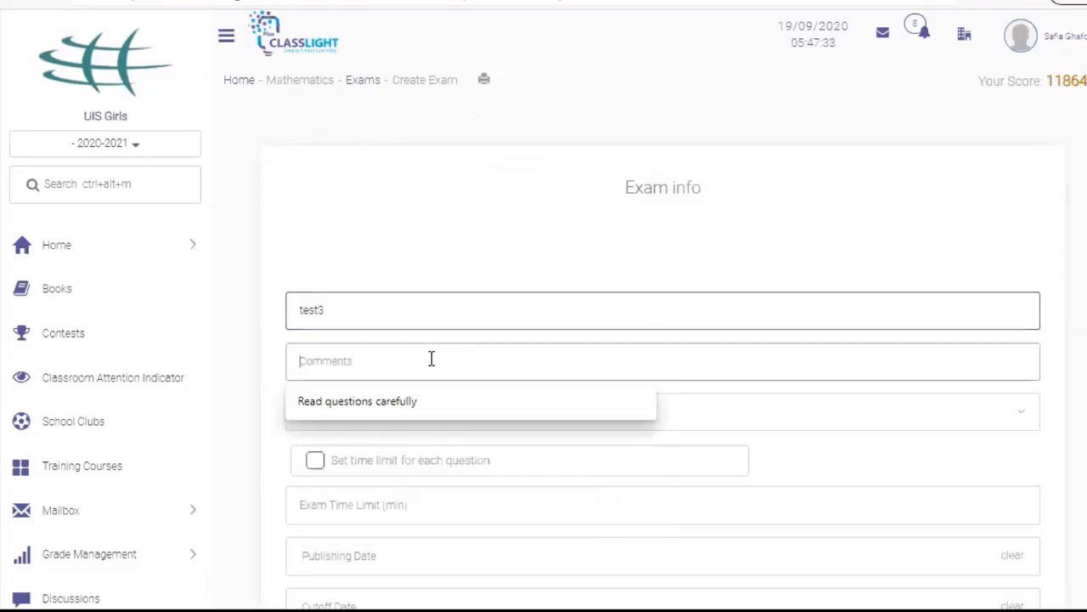
pyautogui.click(428, 401)
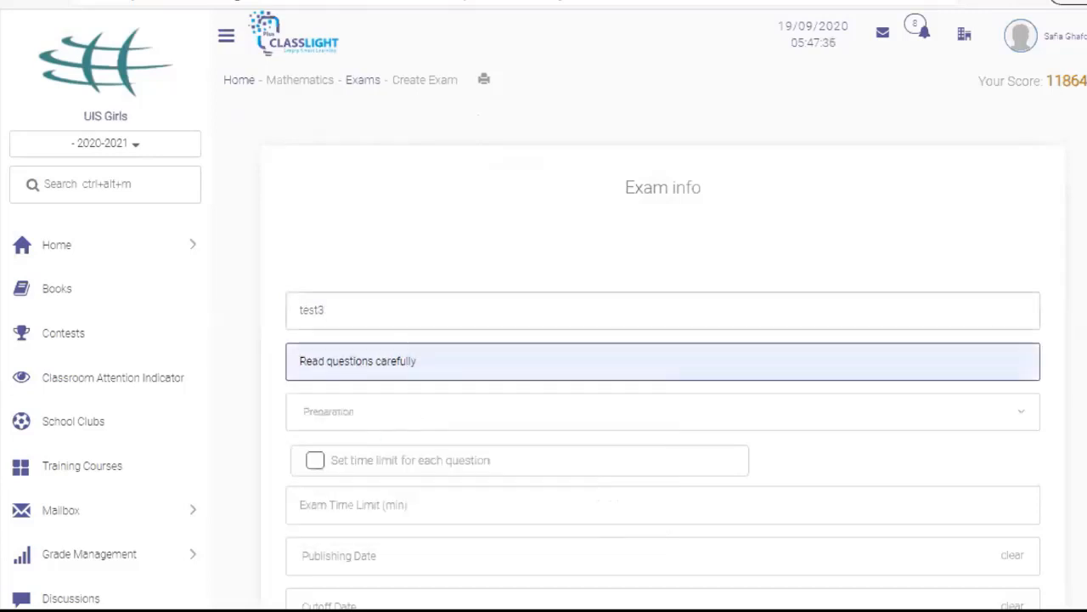
pyautogui.scroll(-2, 445, 217)
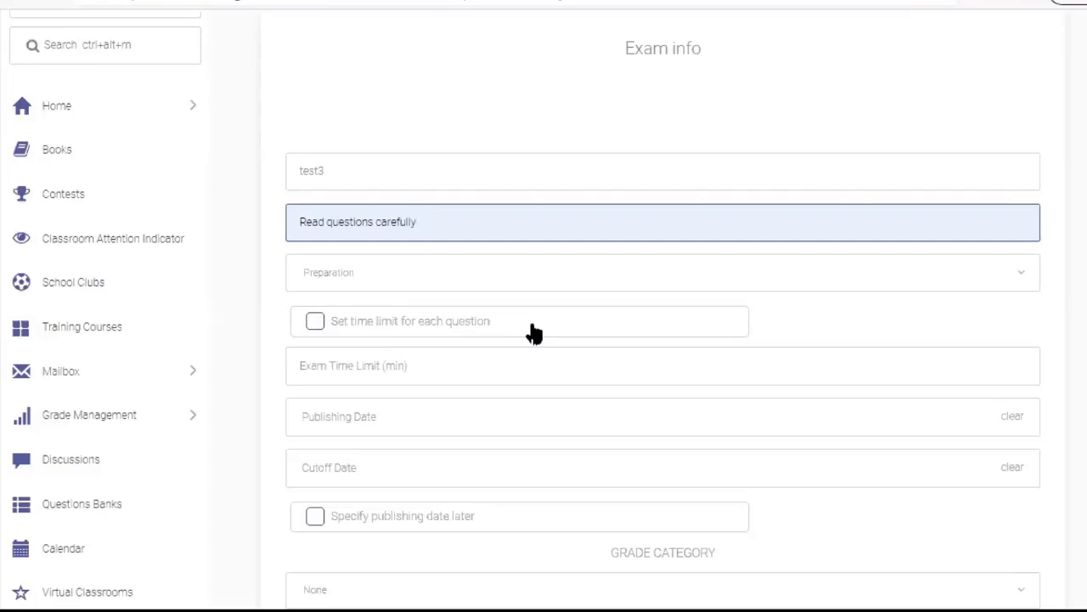
pyautogui.click(351, 365)
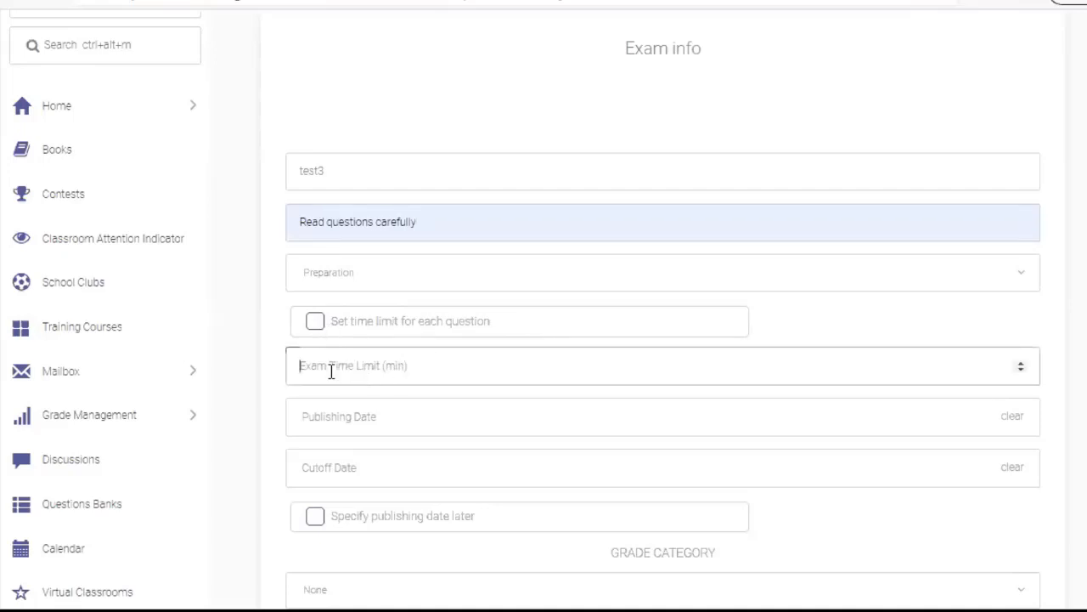
pyautogui.write('60')
pyautogui.click(330, 430)
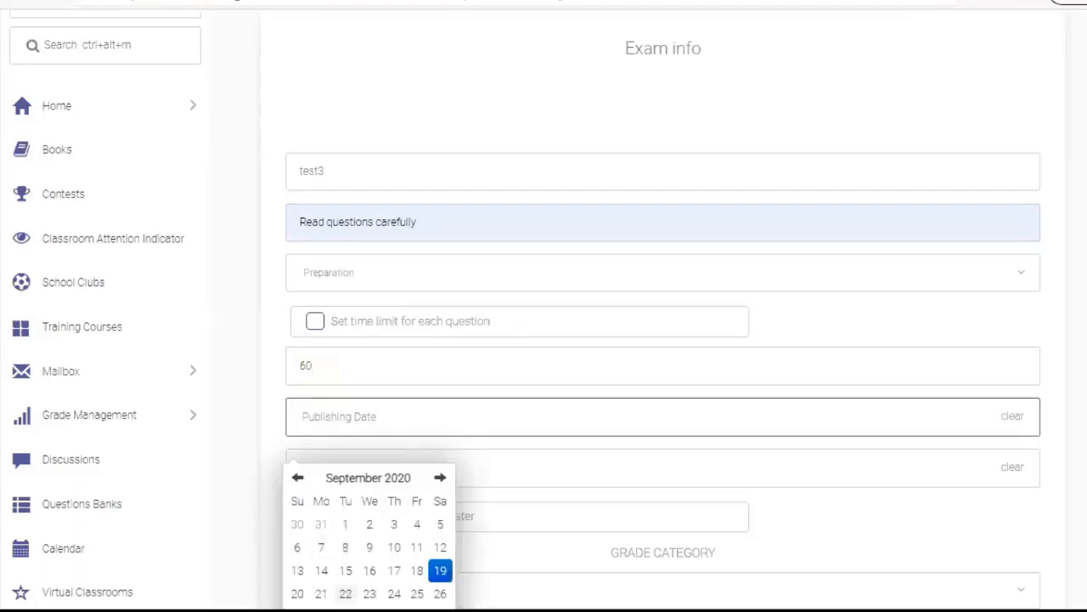
pyautogui.click(345, 593)
pyautogui.scroll(-3, 390, 579)
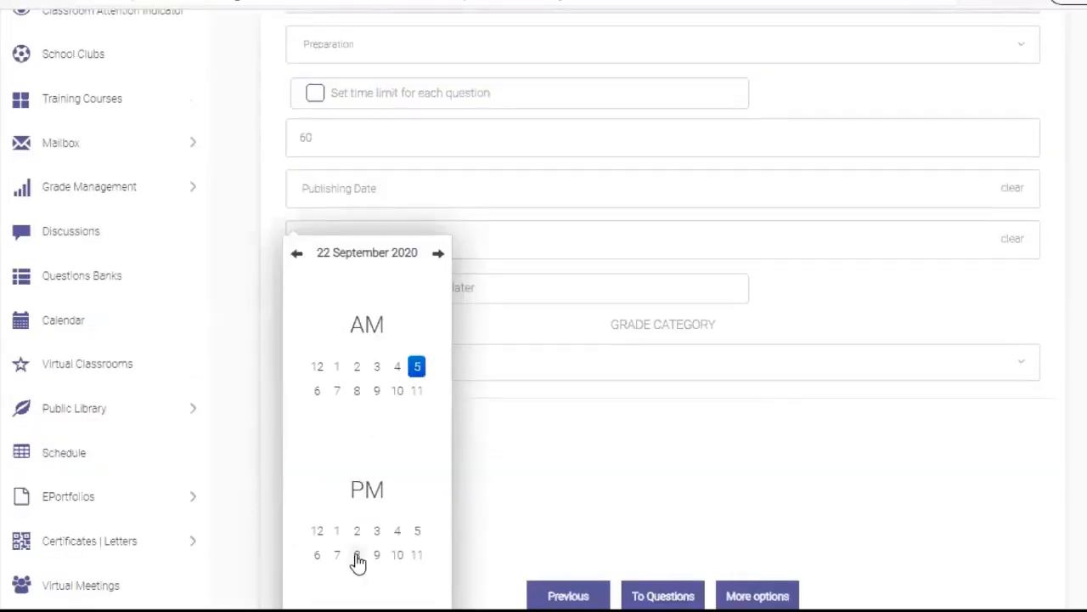
pyautogui.click(357, 555)
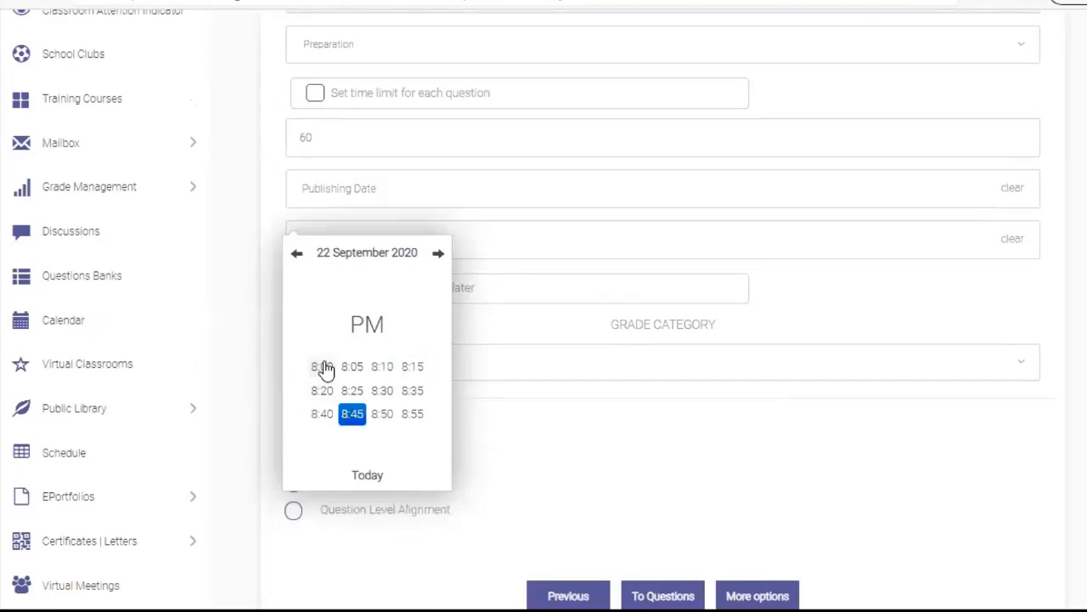
pyautogui.click(322, 367)
pyautogui.click(387, 241)
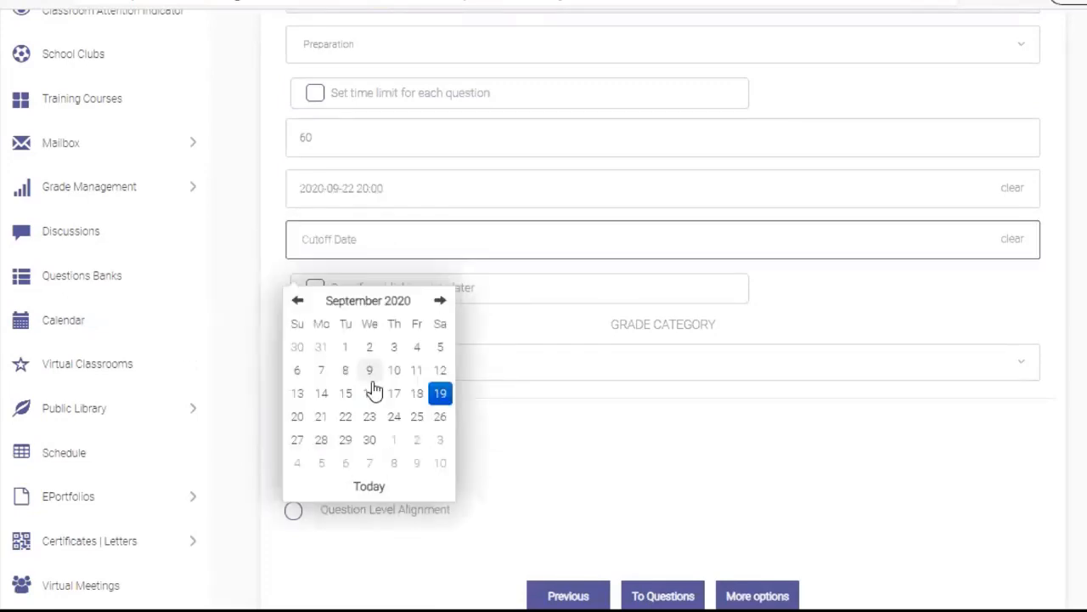
pyautogui.click(347, 419)
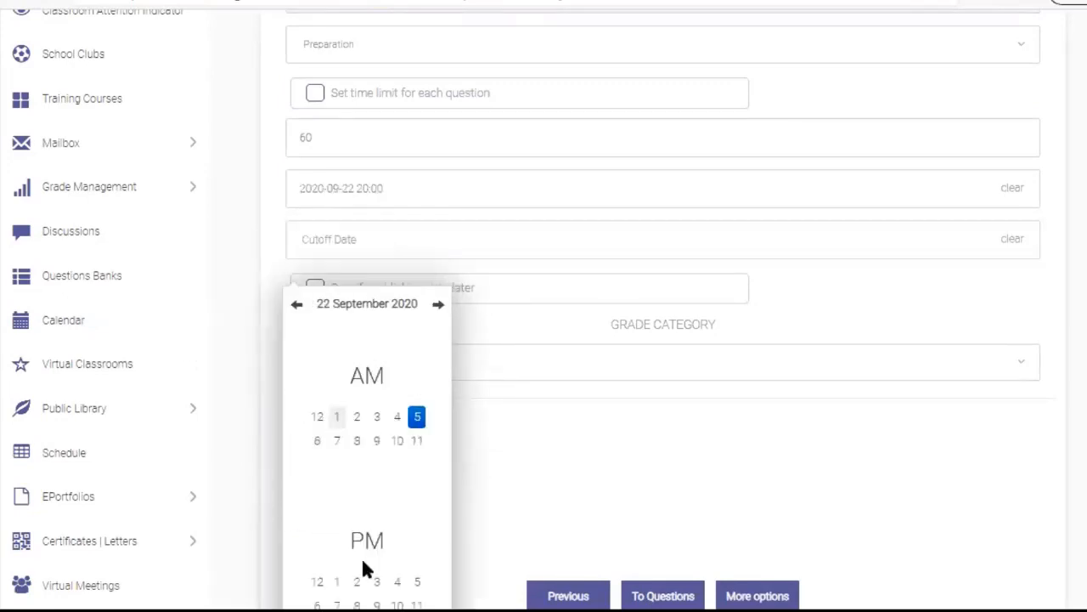
pyautogui.click(377, 605)
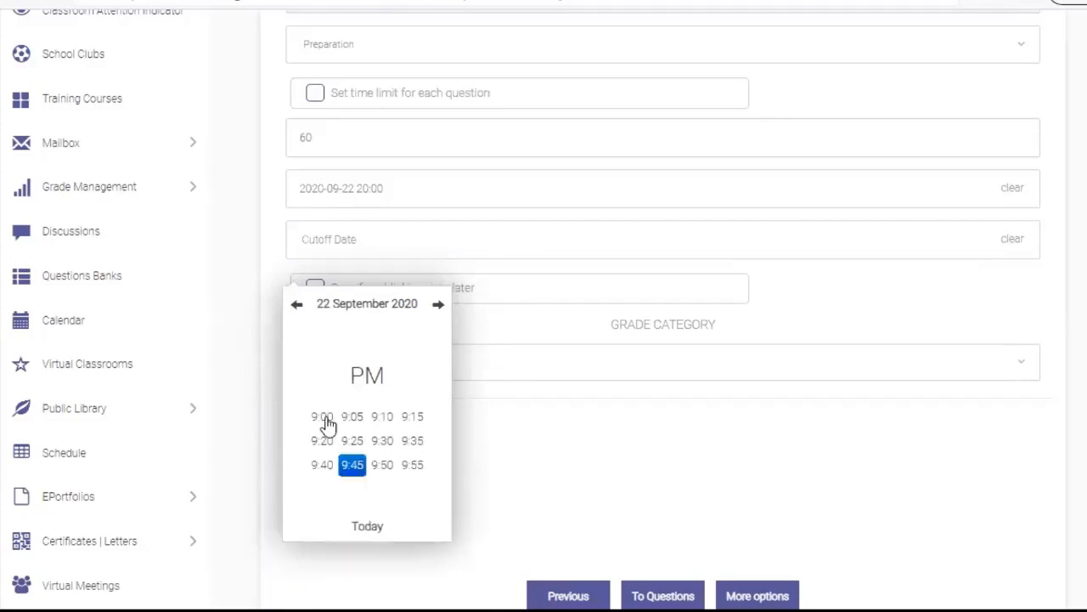
pyautogui.click(323, 419)
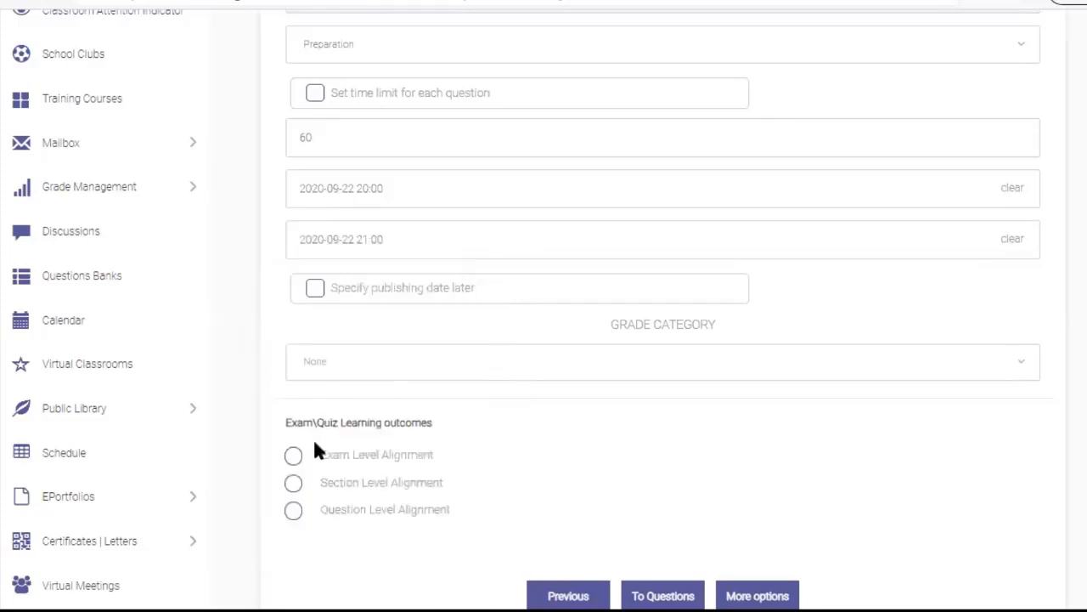
pyautogui.click(295, 456)
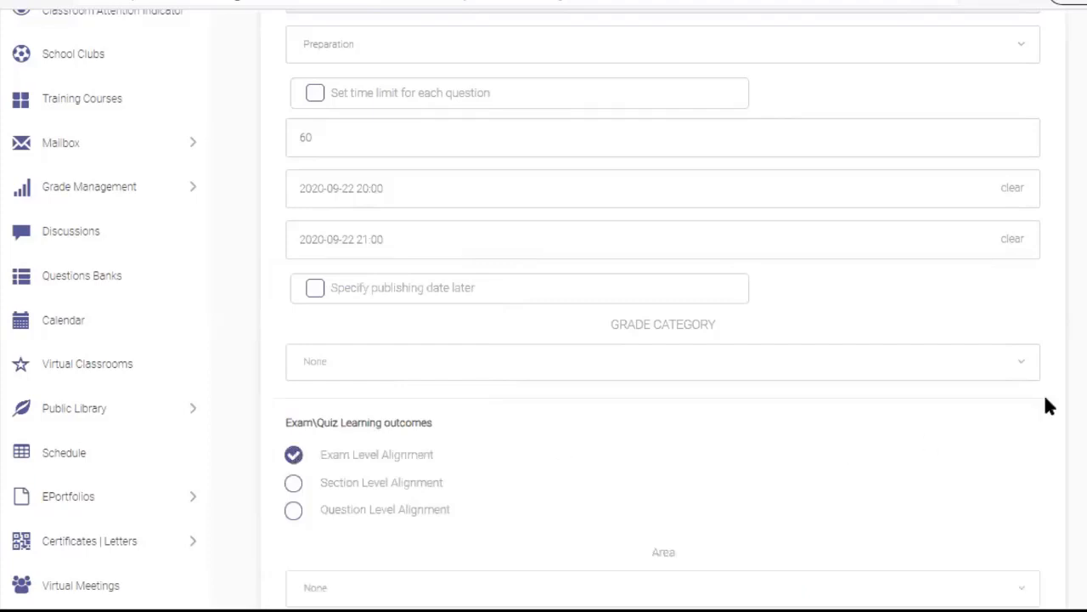
pyautogui.scroll(-5, 772, 363)
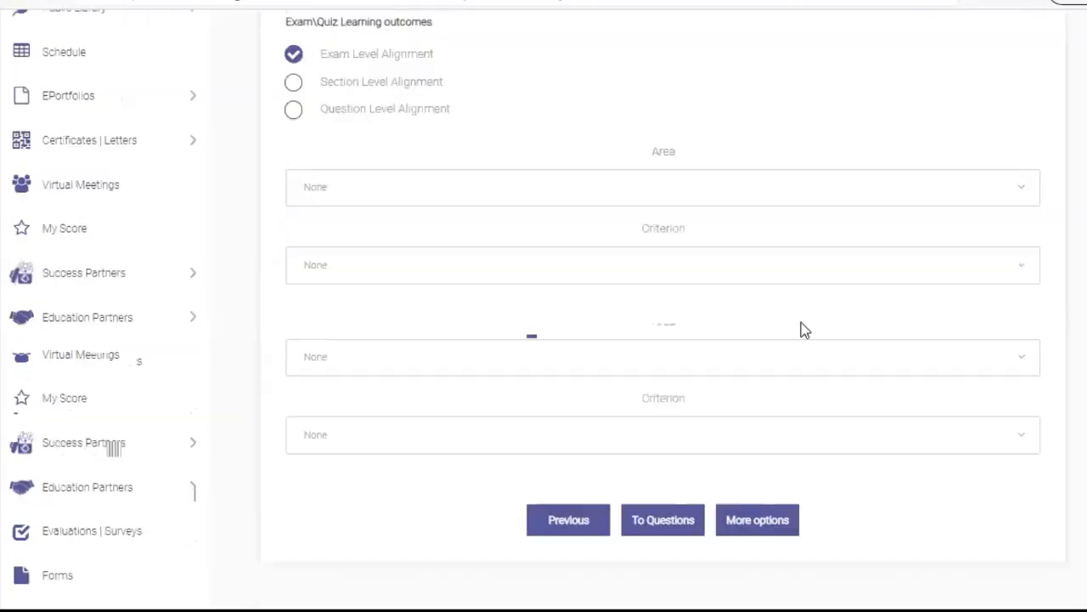
# In More options, choose to show correct answers only after the cutoff date
pyautogui.click(772, 363)
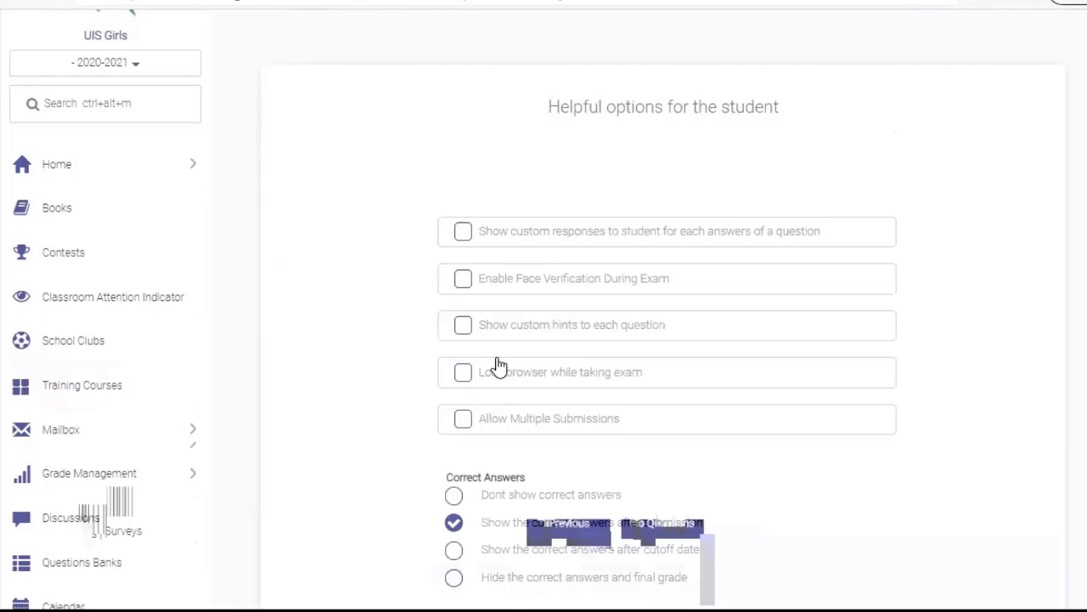
pyautogui.click(455, 551)
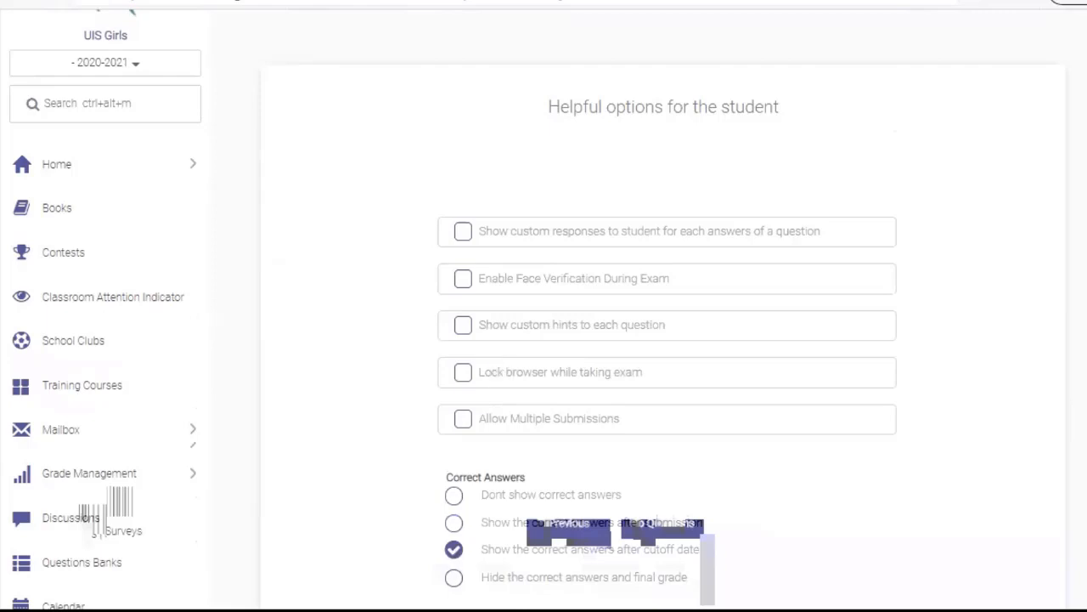
pyautogui.scroll(-3, 663, 340)
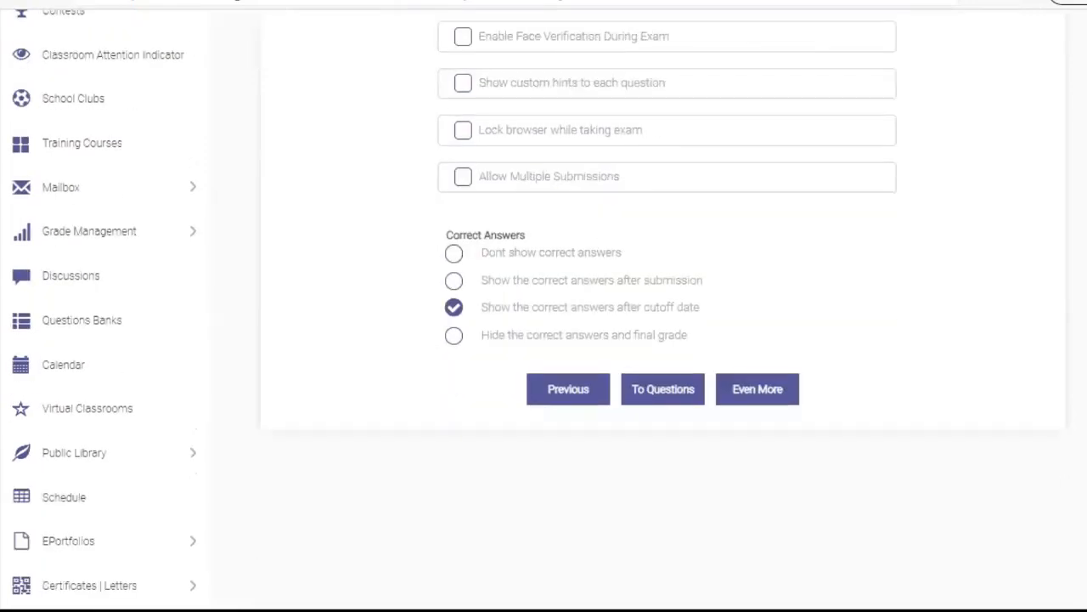
# In the advanced exam options, enable sending a notification email to students
pyautogui.click(753, 387)
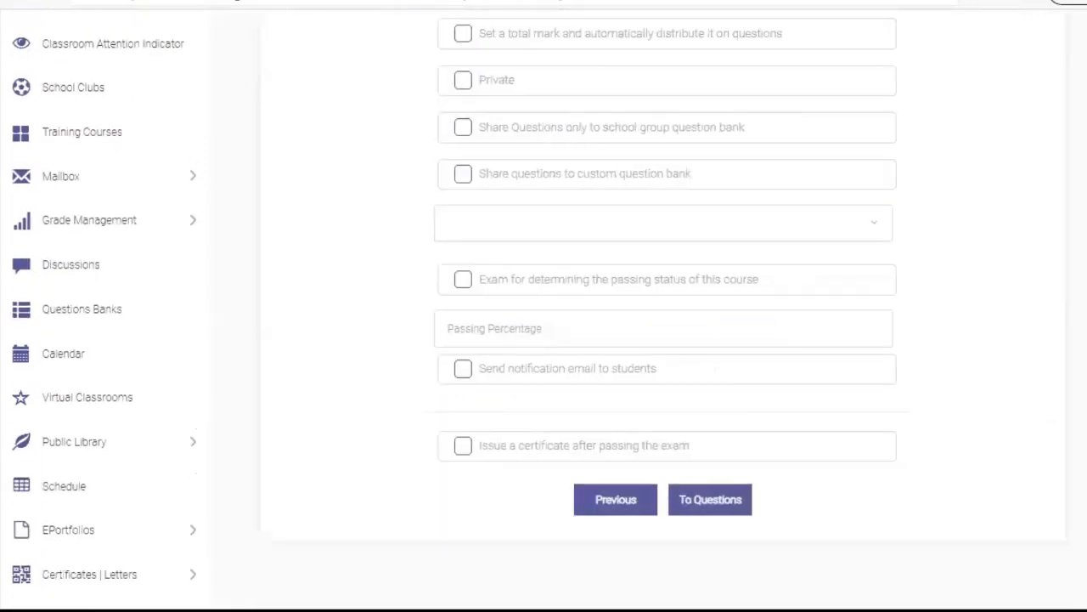
pyautogui.scroll(3, 662, 340)
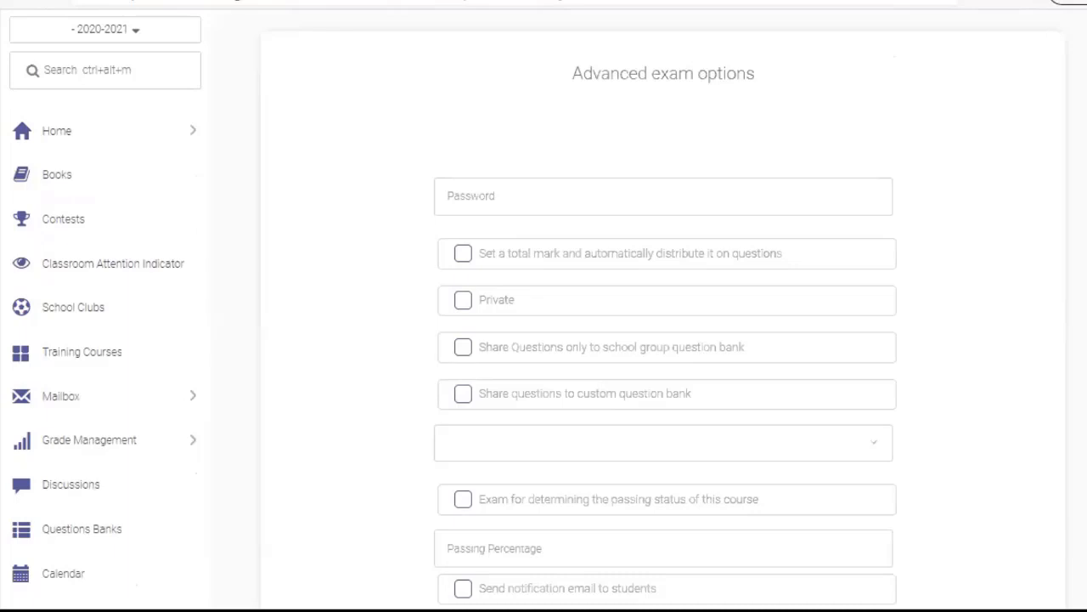
pyautogui.scroll(-2, 544, 340)
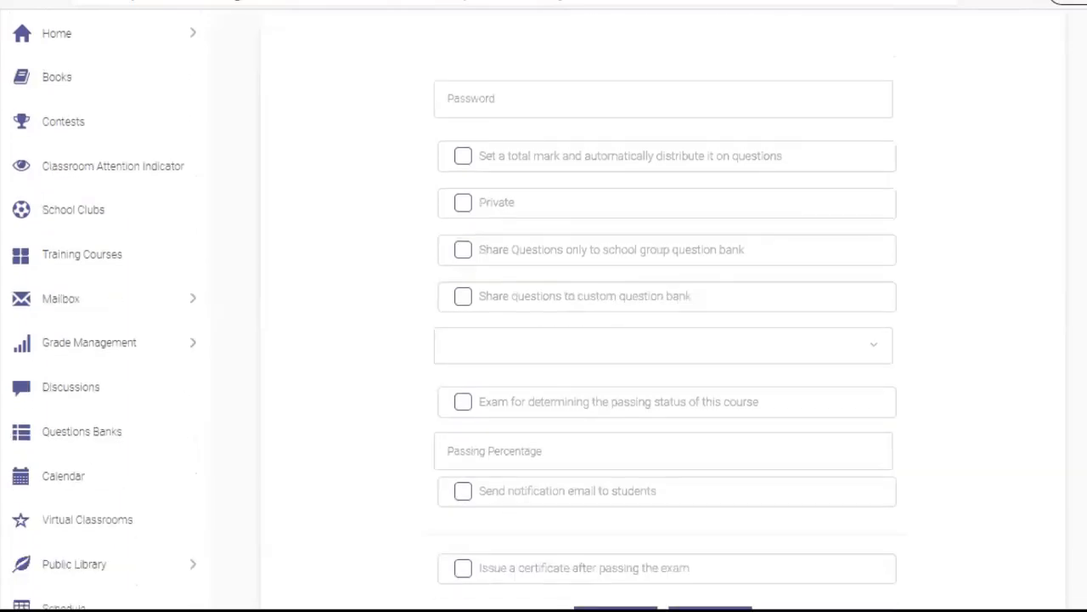
pyautogui.scroll(-1, 544, 339)
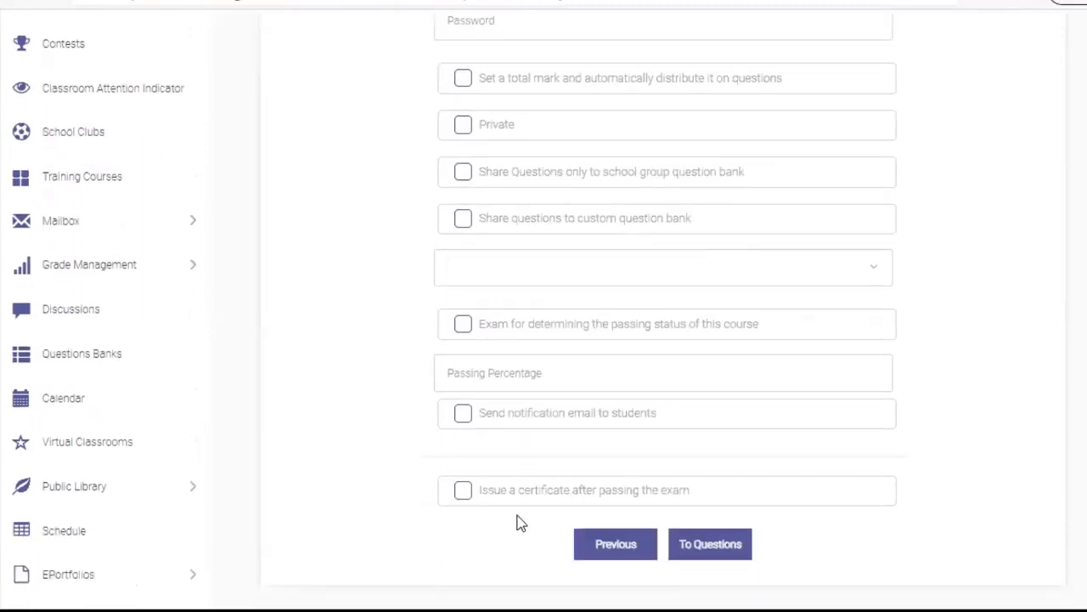
pyautogui.click(463, 417)
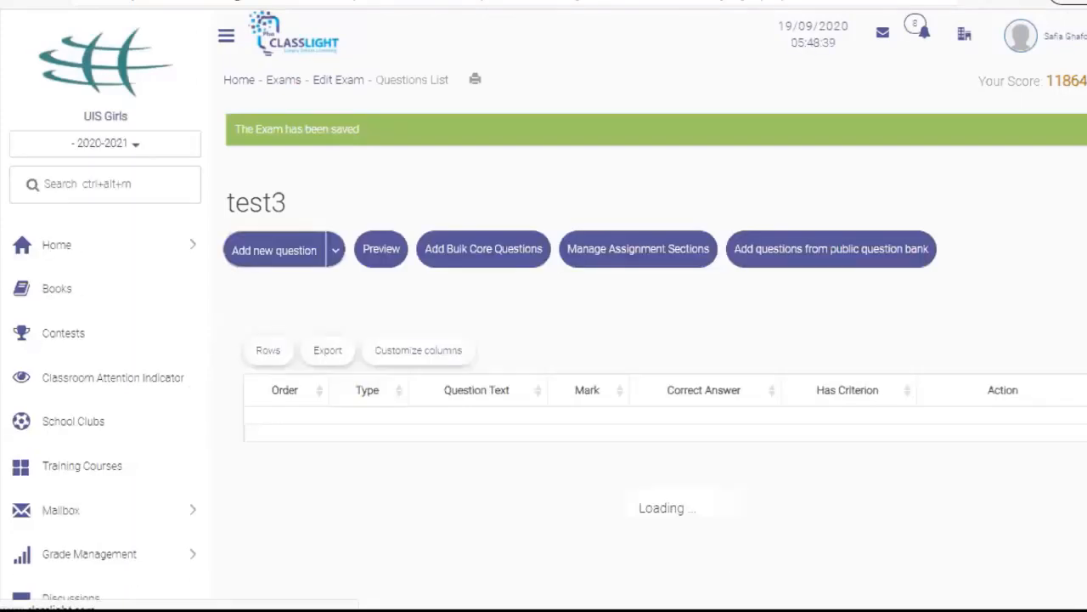
# Open the My Old Exams/Assignments list and locate the old expressions exam
pyautogui.click(844, 260)
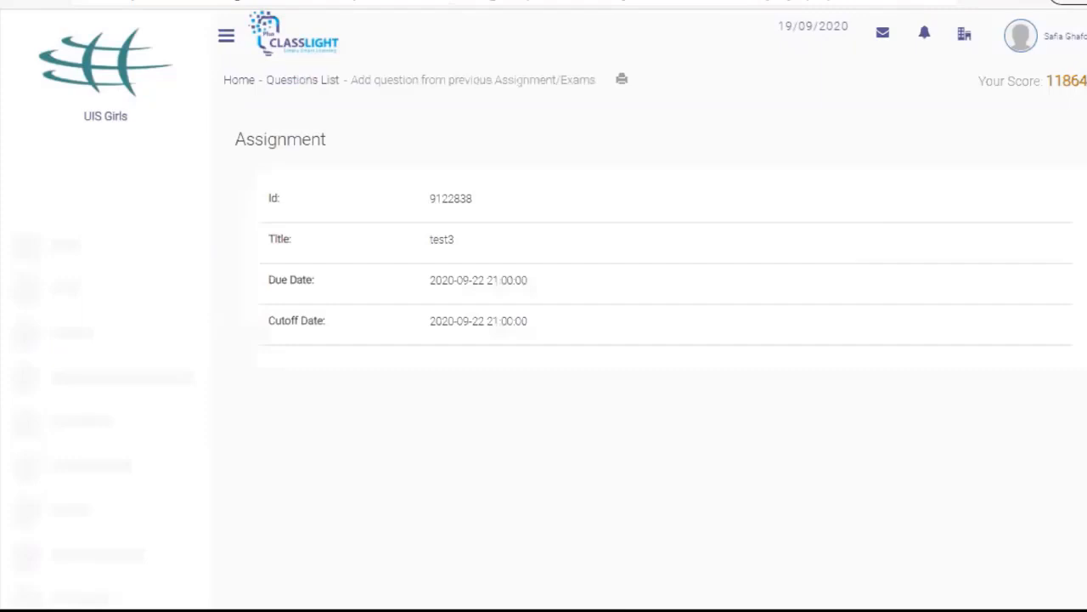
pyautogui.scroll(-1, 544, 309)
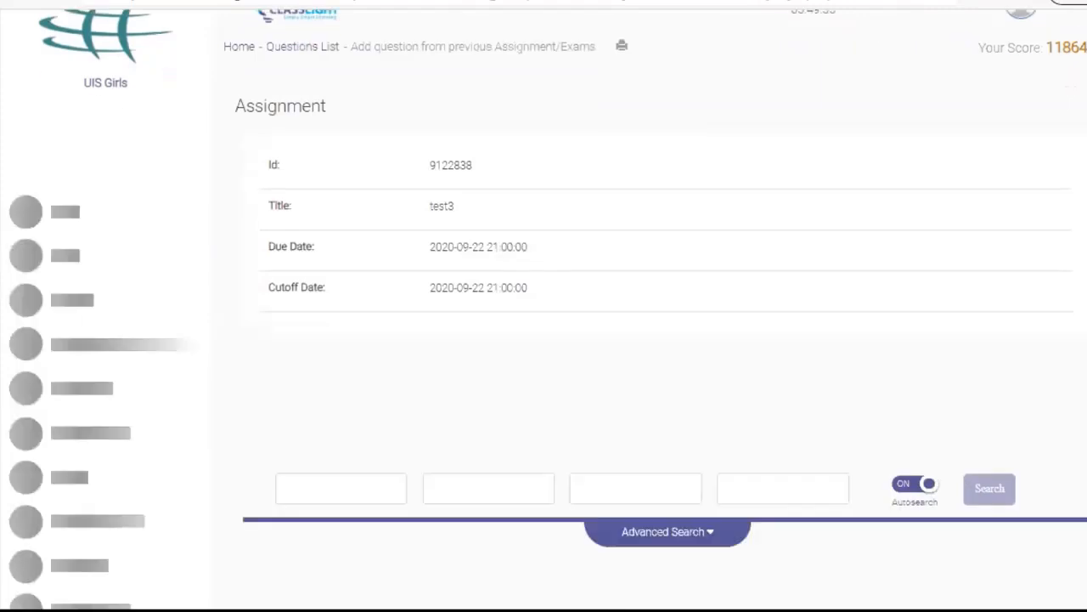
pyautogui.scroll(-2, 544, 309)
pyautogui.scroll(-2, 544, 310)
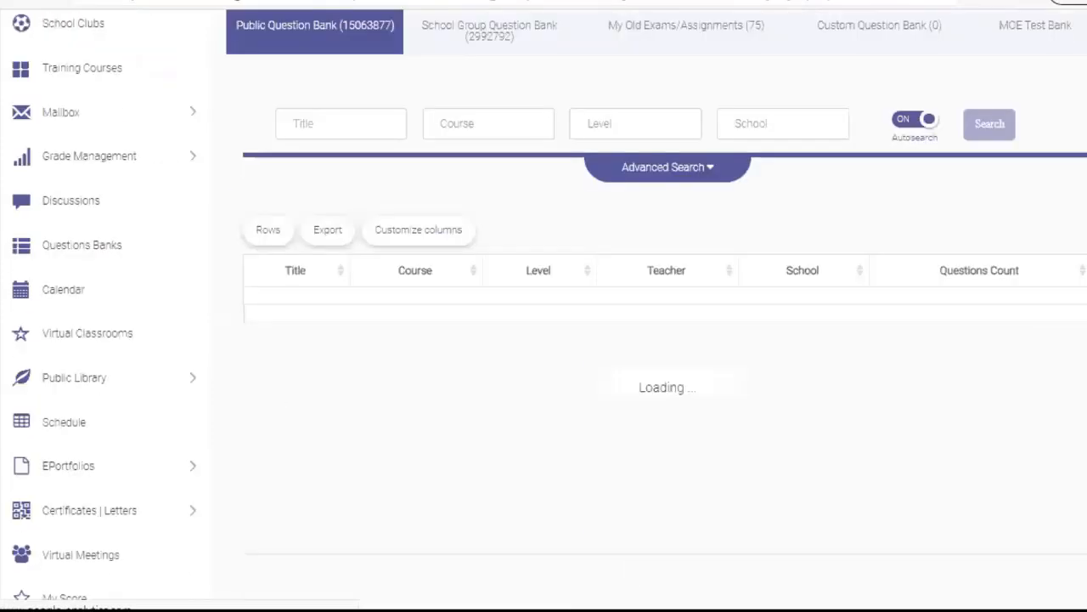
pyautogui.scroll(1, 544, 310)
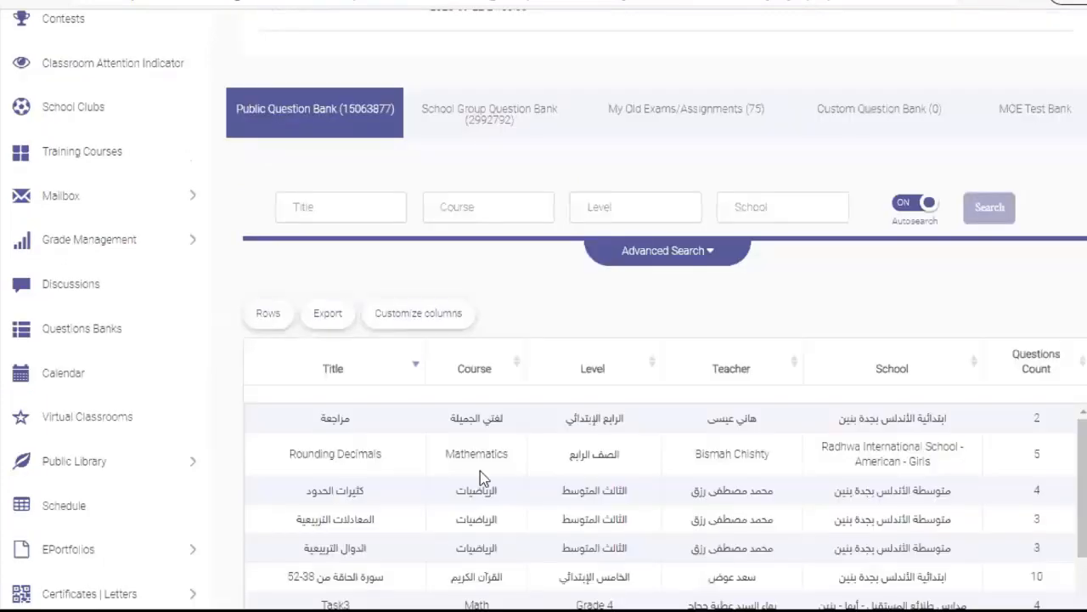
pyautogui.click(680, 111)
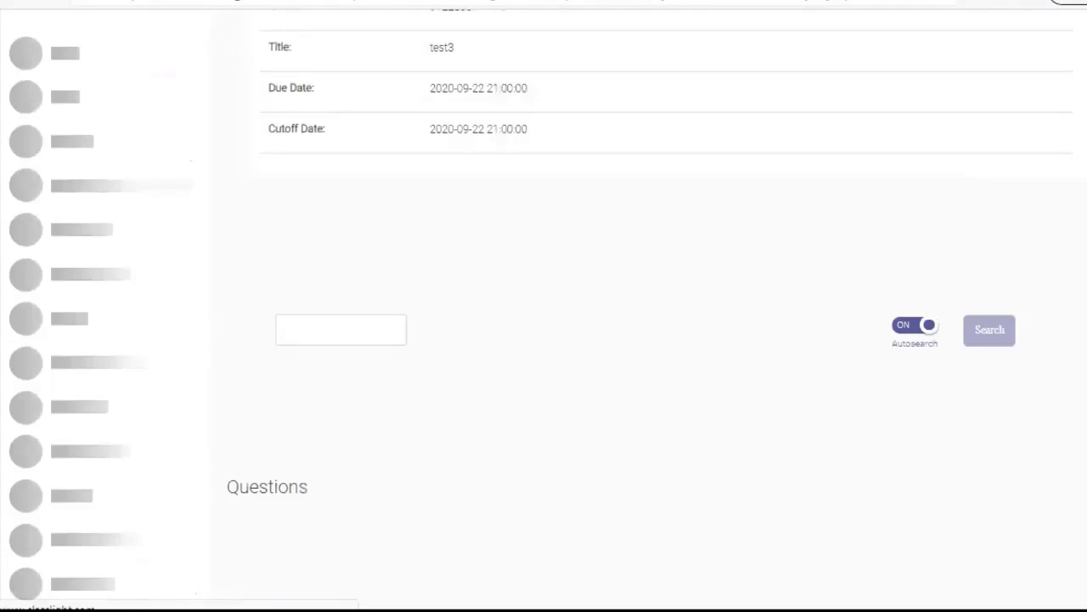
pyautogui.scroll(-2, 649, 310)
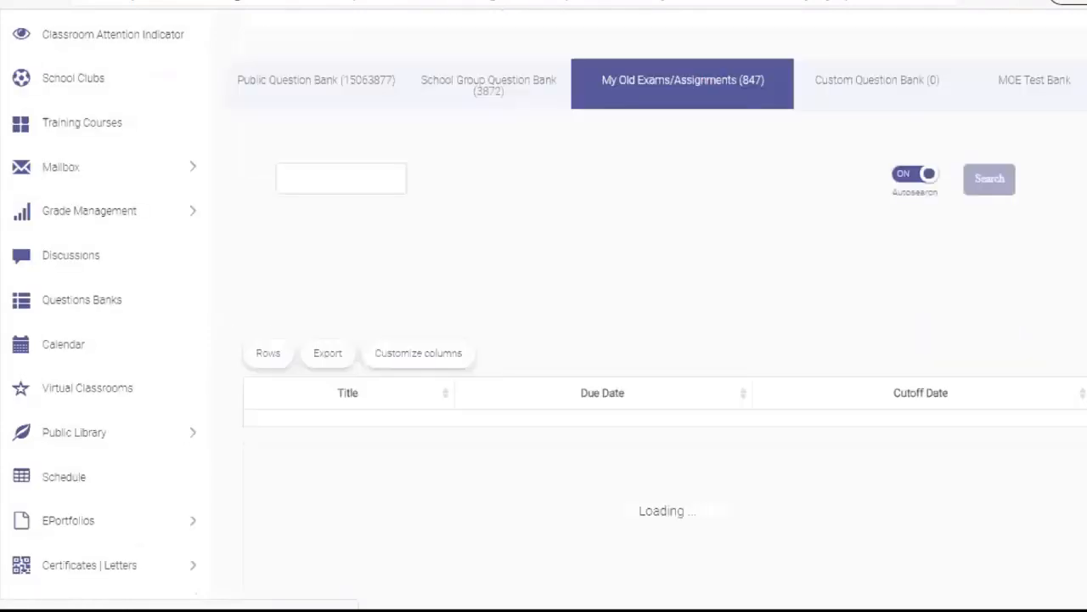
pyautogui.scroll(-2, 636, 343)
pyautogui.scroll(-1, 572, 375)
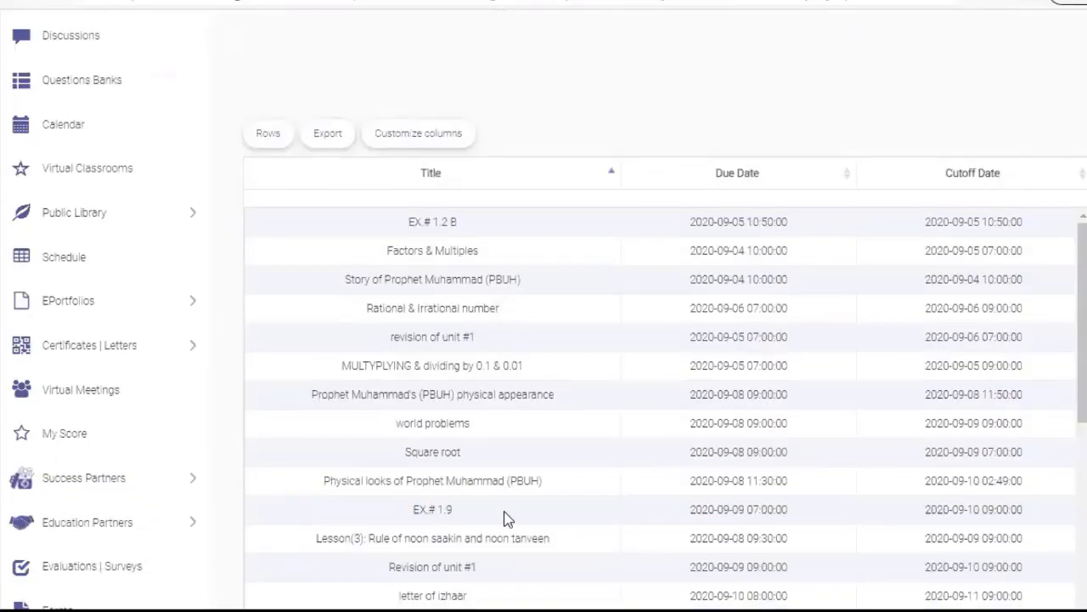
pyautogui.scroll(-10, 506, 510)
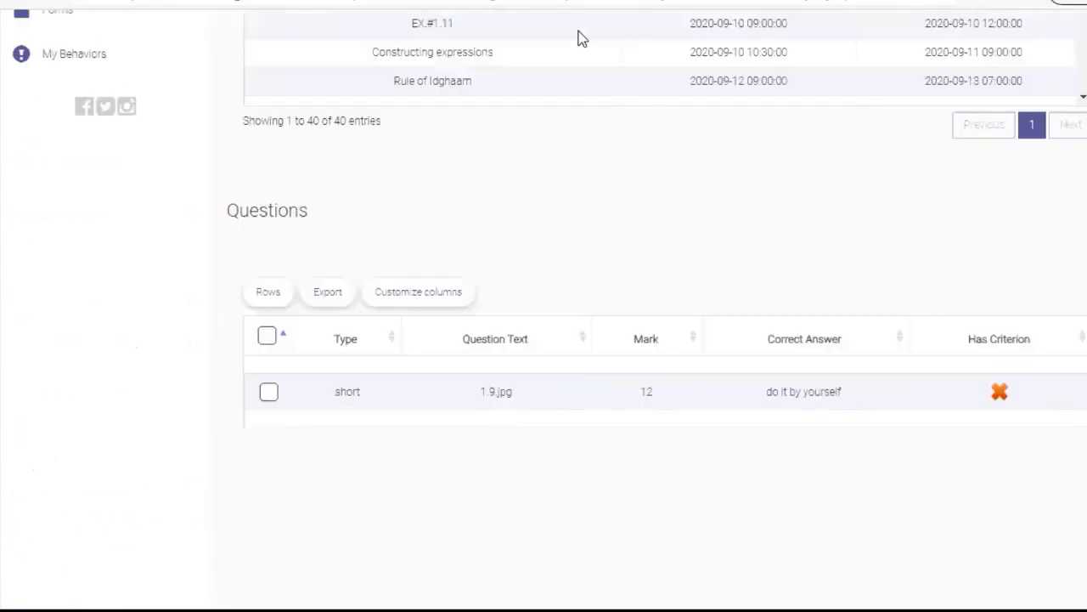
# Select all three old-exam questions, add them to test3, and dismiss both success alerts
pyautogui.click(267, 334)
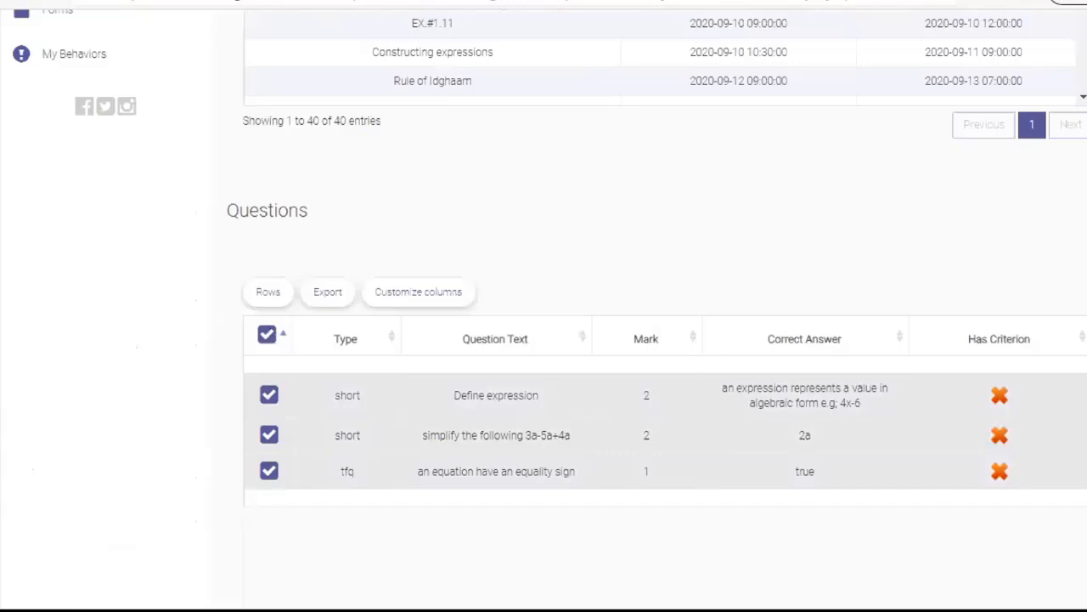
pyautogui.scroll(-2, 560, 564)
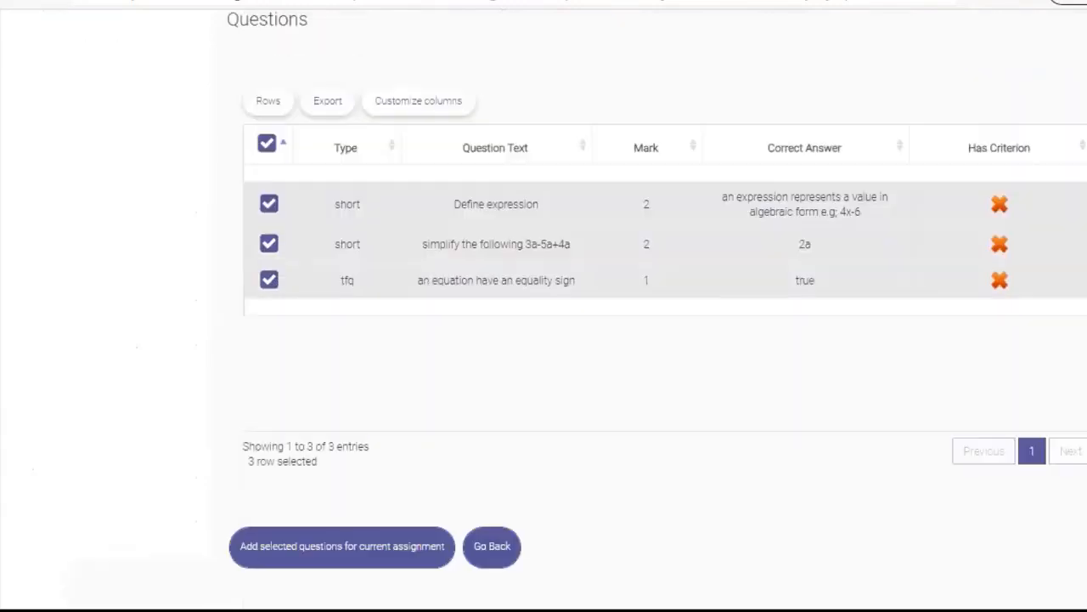
pyautogui.click(384, 551)
pyautogui.click(744, 99)
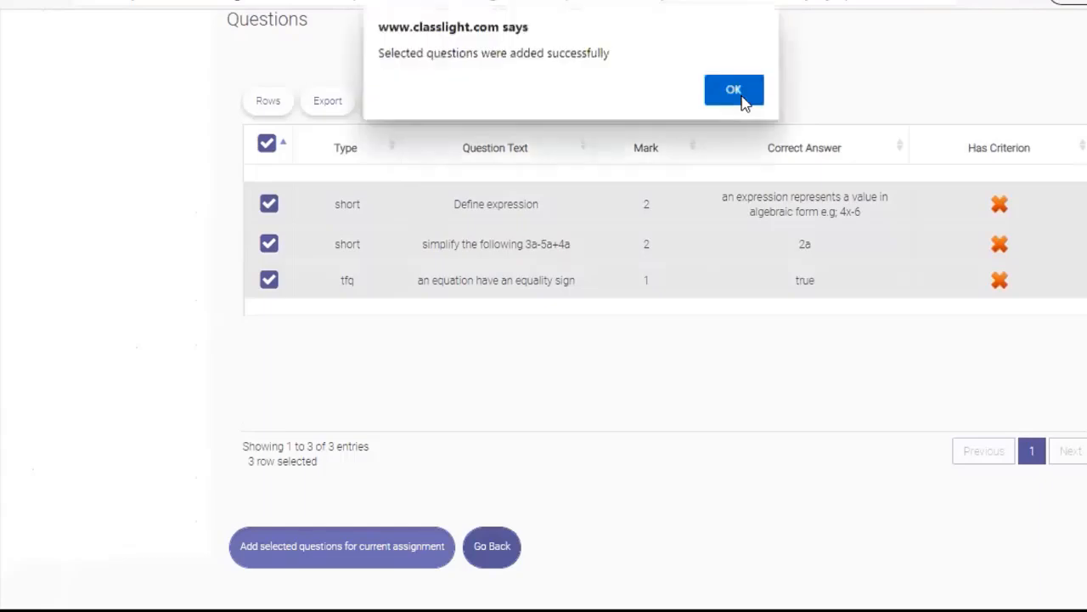
pyautogui.click(744, 99)
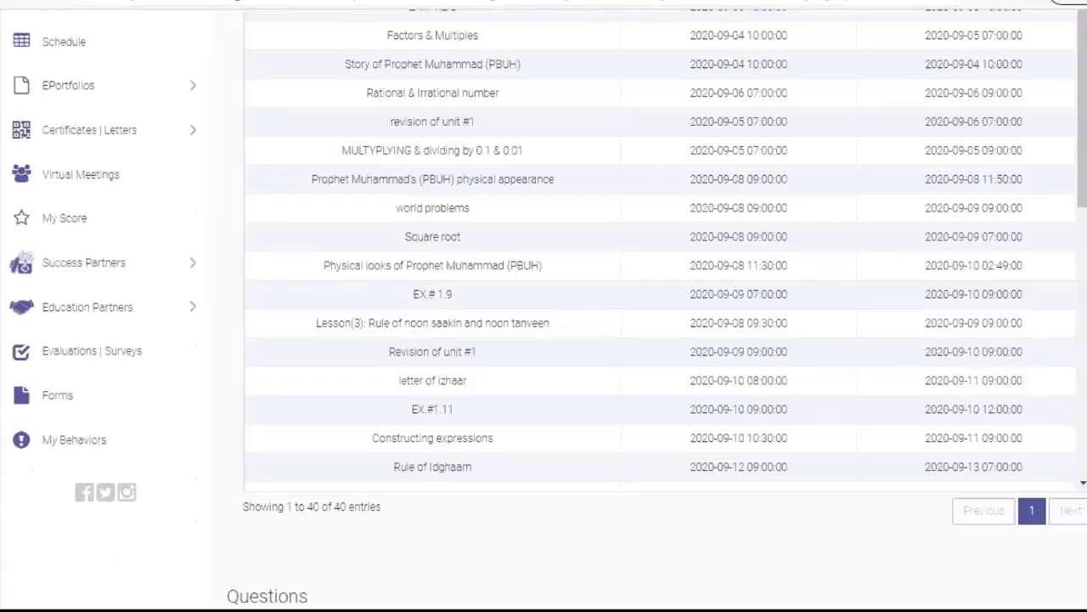
pyautogui.scroll(7, 543, 306)
pyautogui.scroll(2, 544, 306)
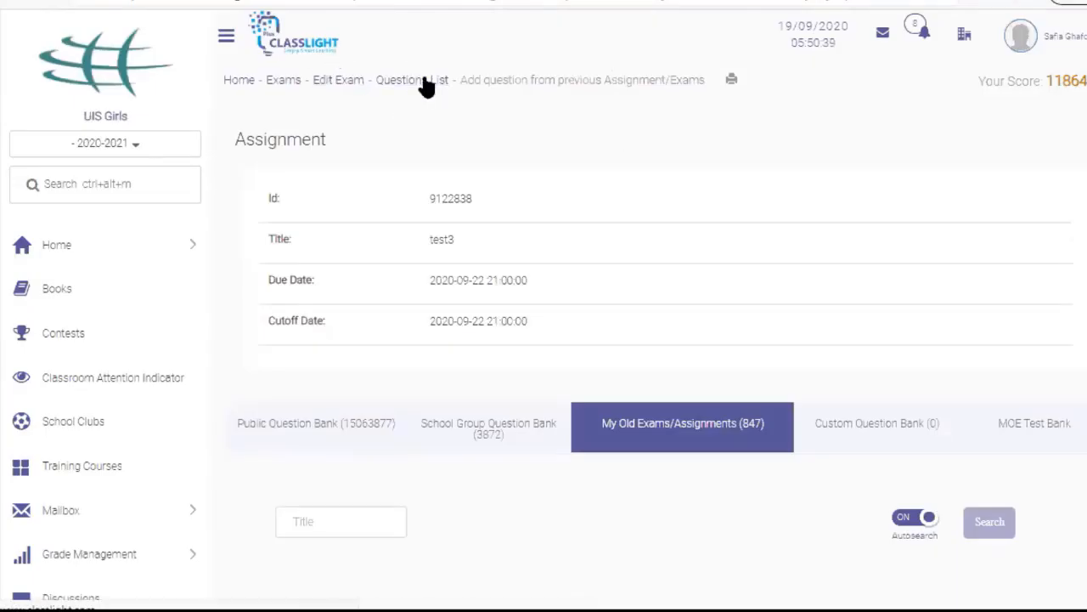
# Return to test3's Questions List and review that it holds six questions
pyautogui.click(425, 79)
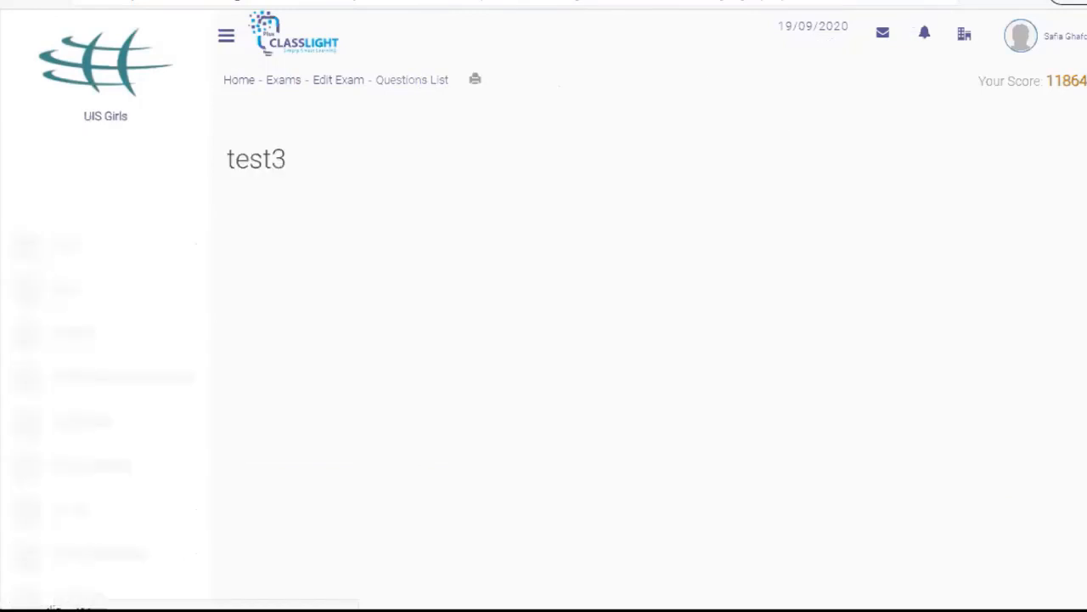
pyautogui.scroll(-4, 544, 306)
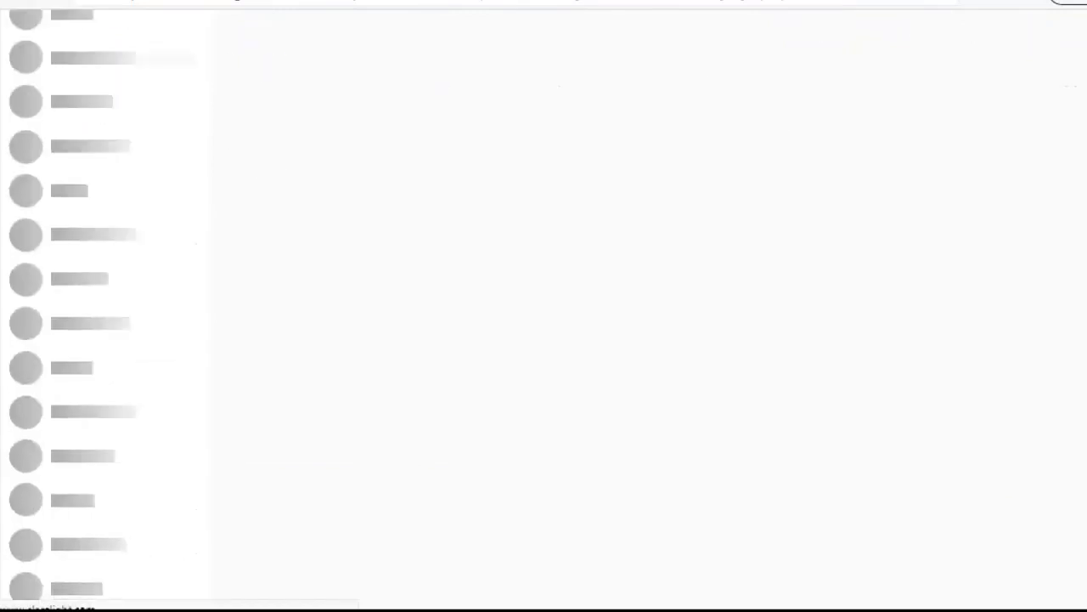
pyautogui.scroll(-2, 544, 305)
pyautogui.scroll(6, 544, 305)
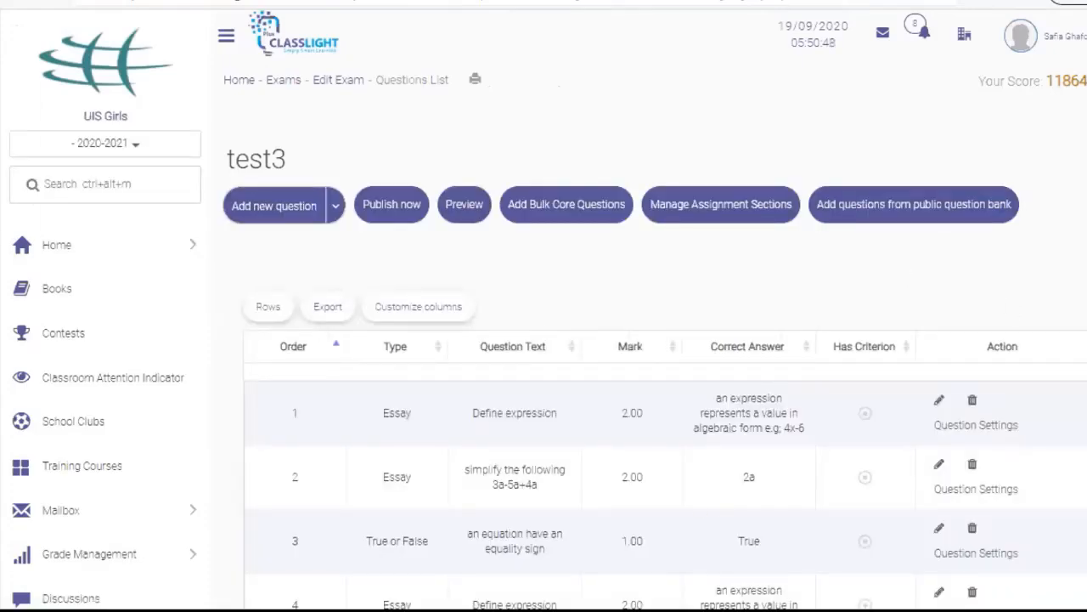
pyautogui.scroll(-3, 493, 257)
pyautogui.scroll(3, 493, 257)
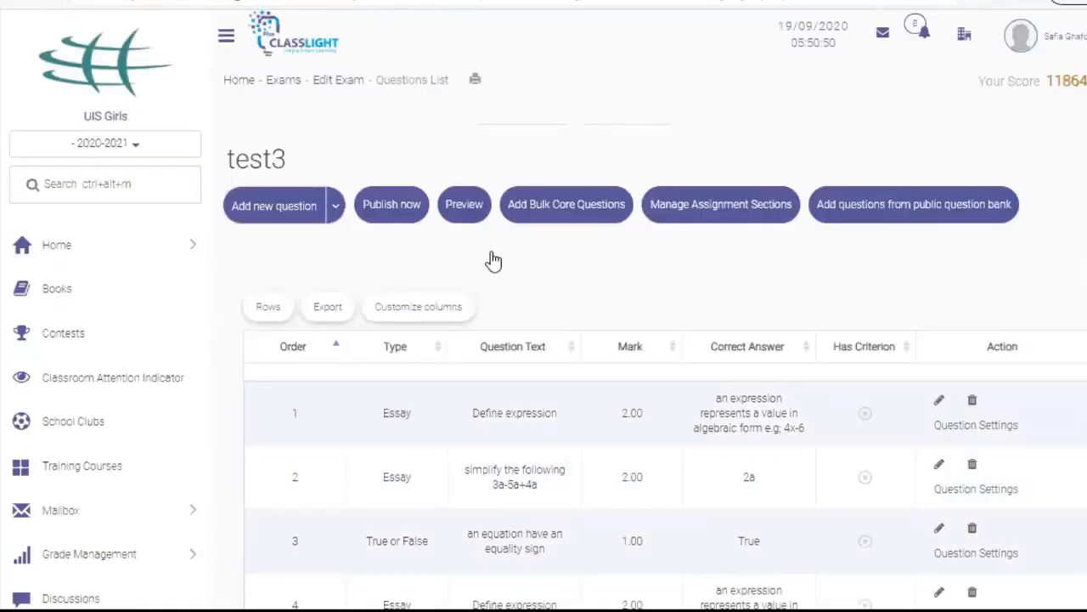
pyautogui.click(460, 217)
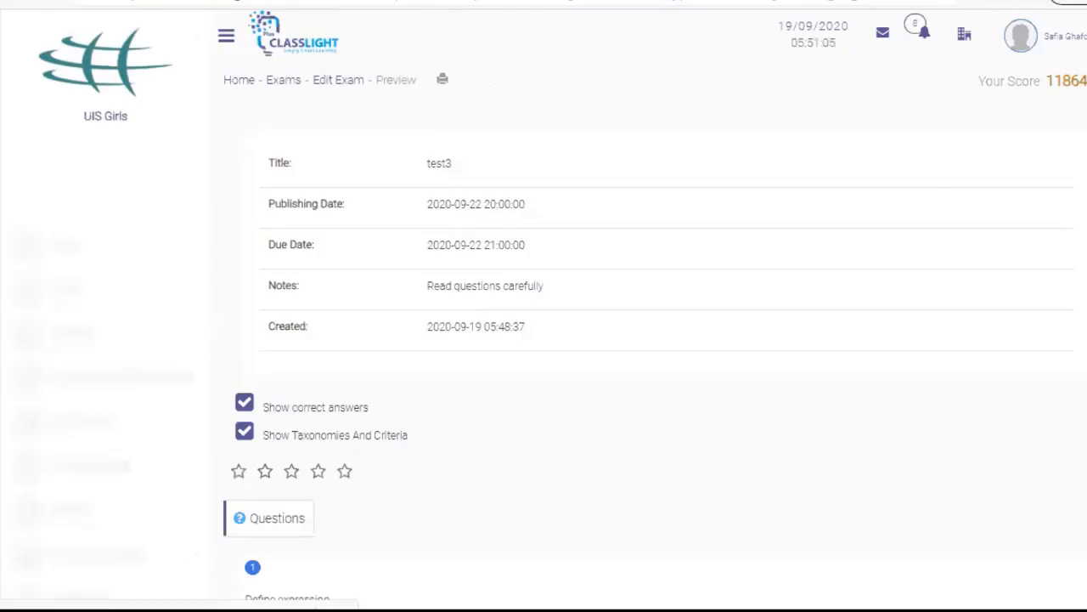
pyautogui.scroll(-4, 544, 339)
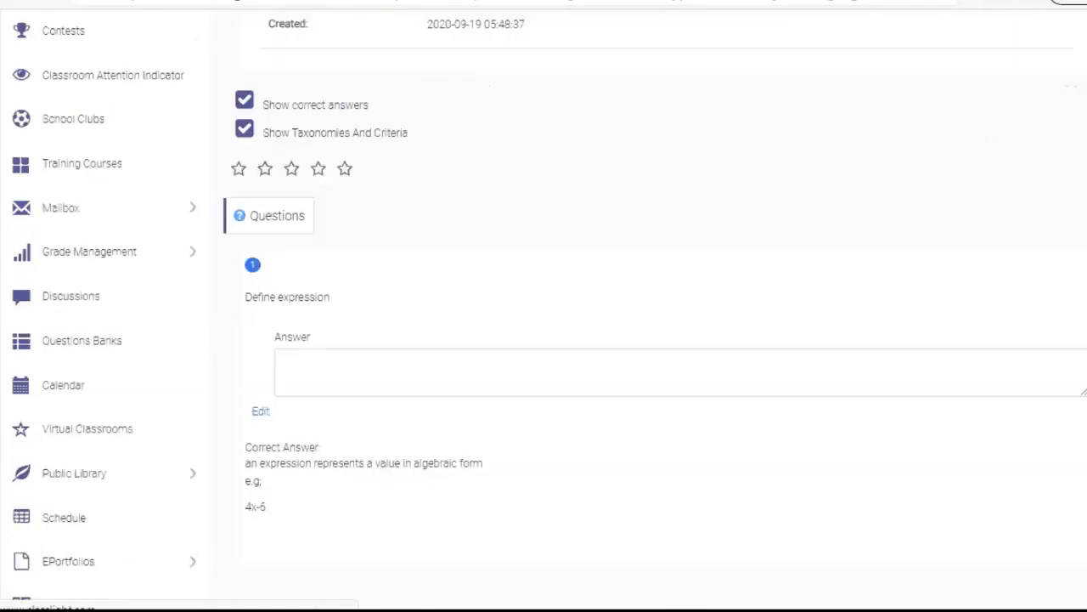
pyautogui.scroll(-1, 544, 340)
pyautogui.scroll(5, 543, 339)
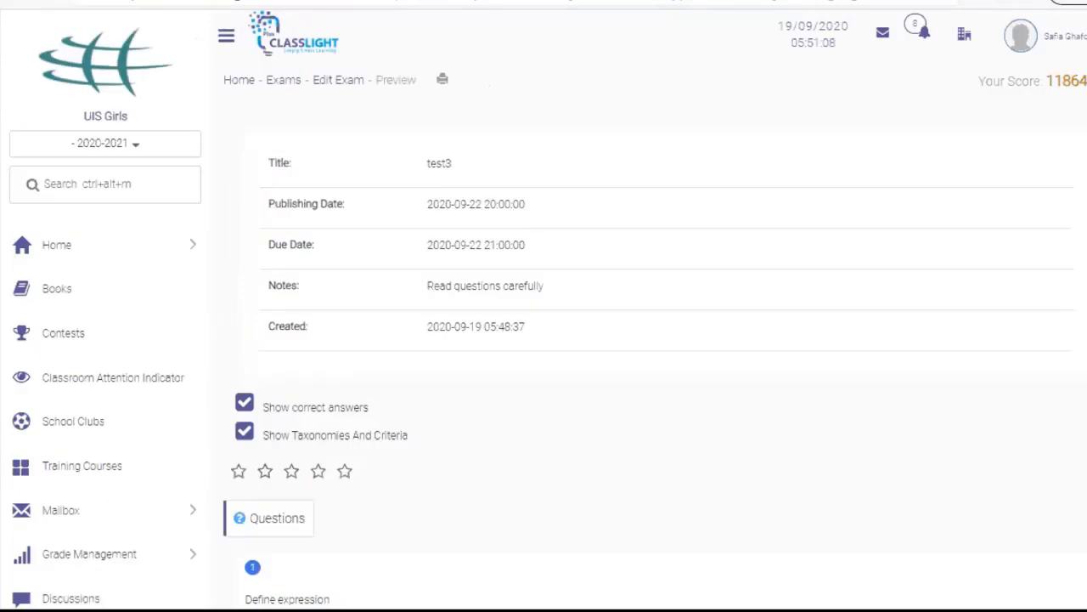
# Go back to the Mathematics exams list and open test3's Questions List from its Preview dropdown
pyautogui.click(280, 85)
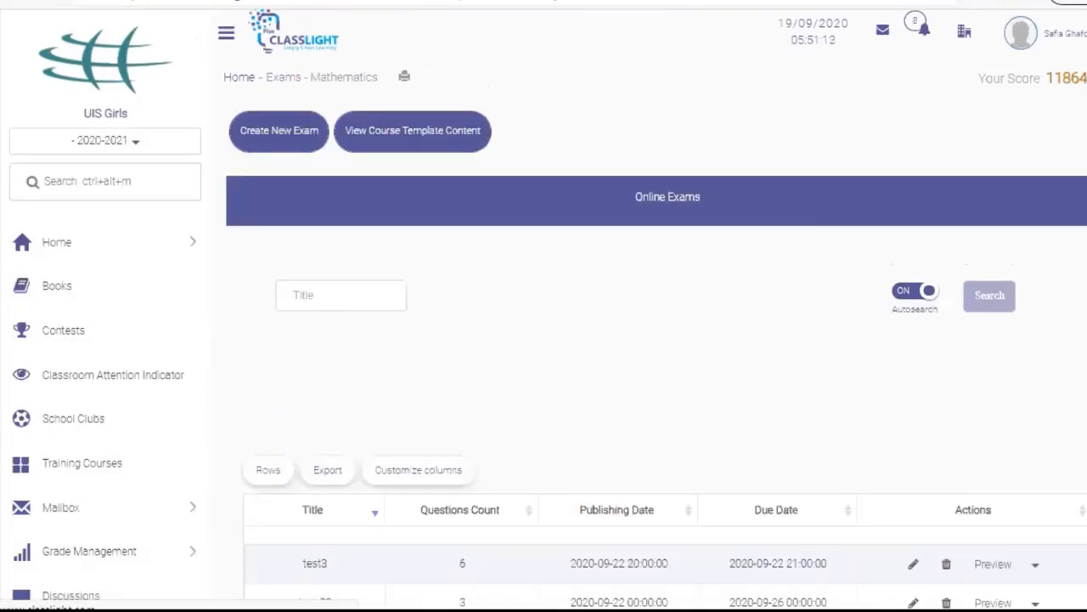
pyautogui.scroll(-2, 755, 422)
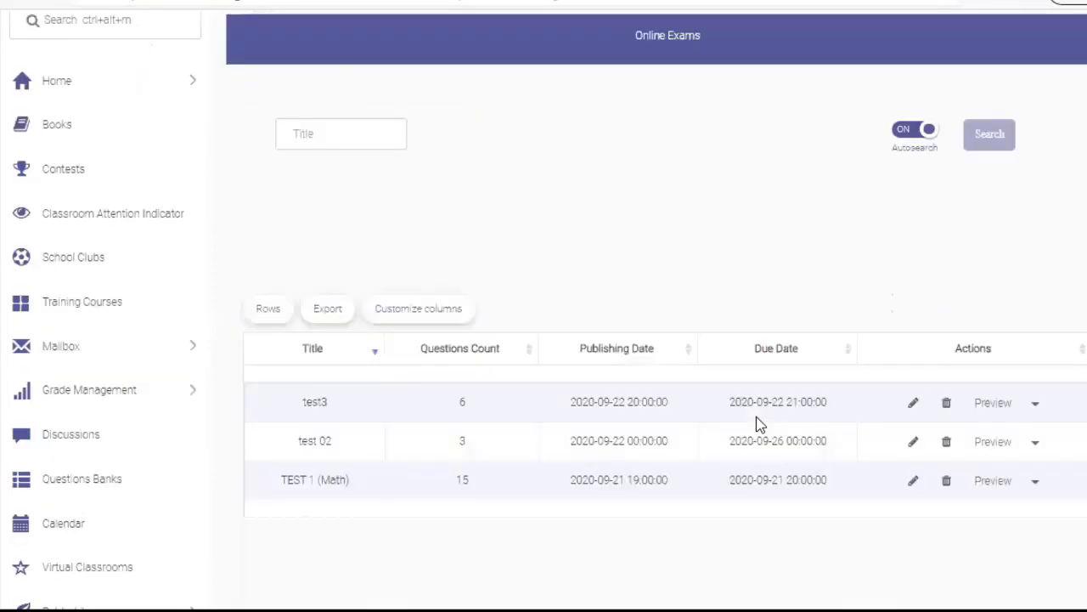
pyautogui.click(1036, 404)
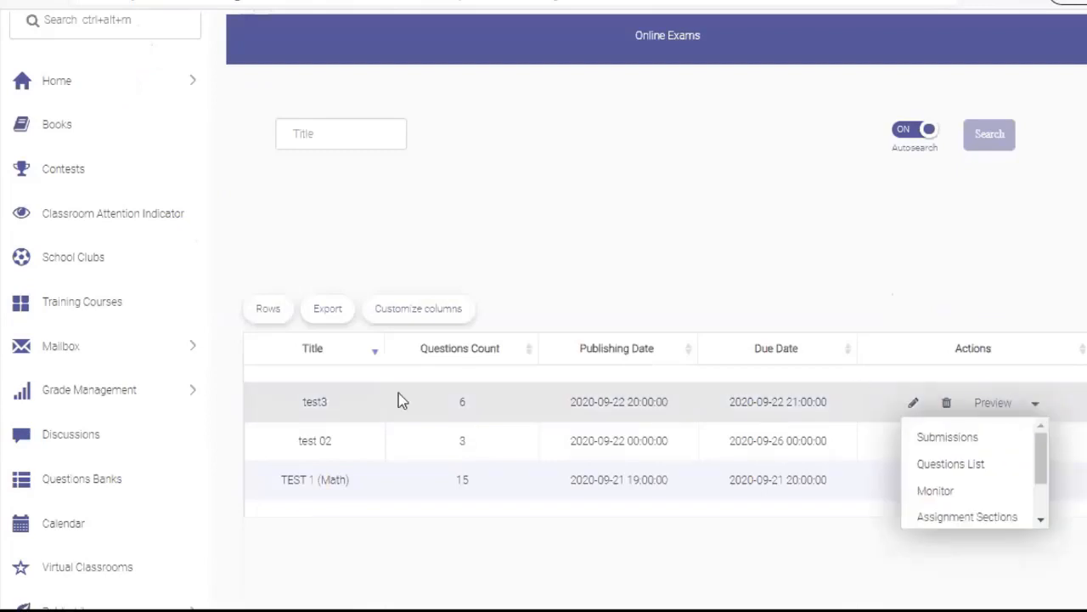
pyautogui.click(340, 404)
pyautogui.scroll(2, 657, 340)
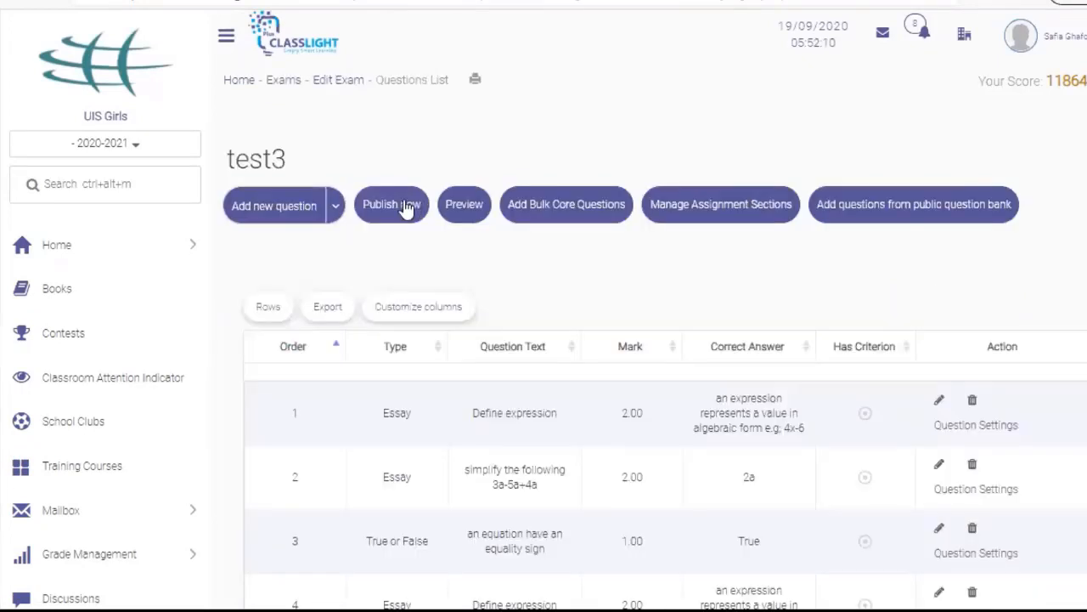
pyautogui.click(408, 206)
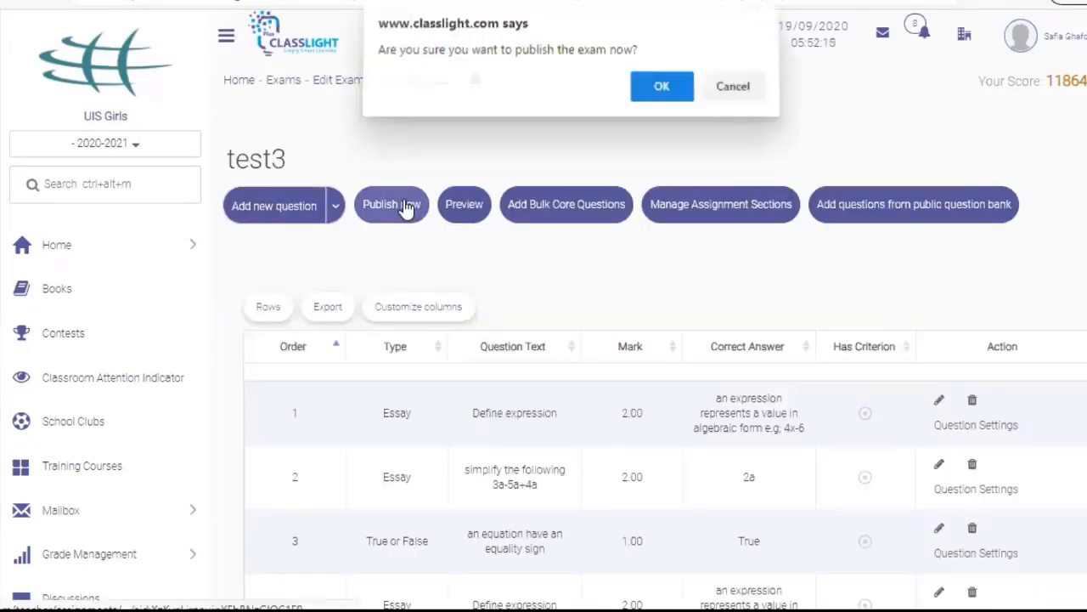
pyautogui.click(661, 94)
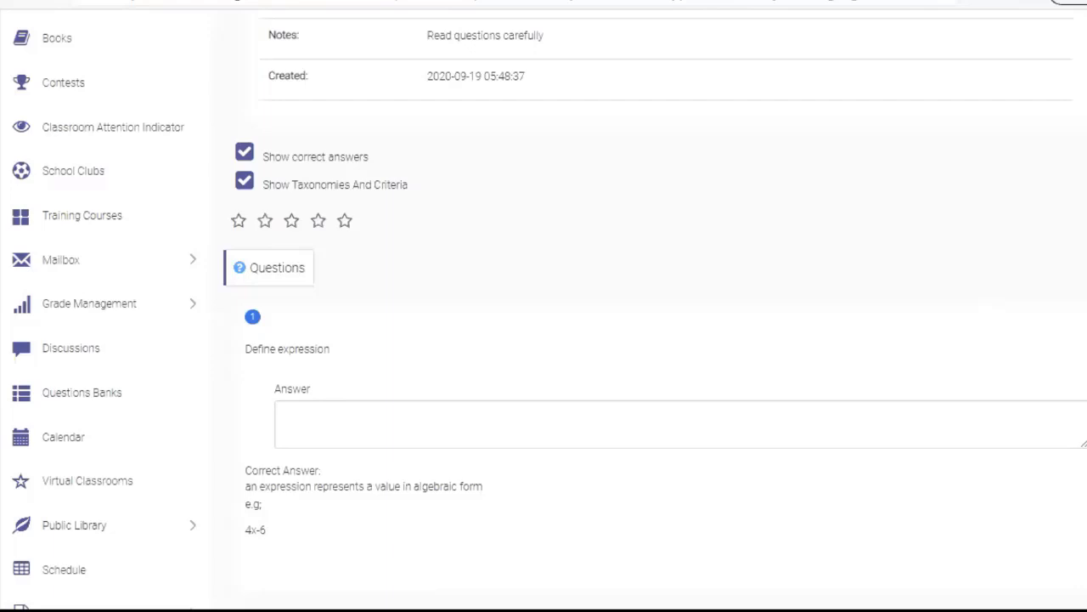
pyautogui.scroll(3, 544, 306)
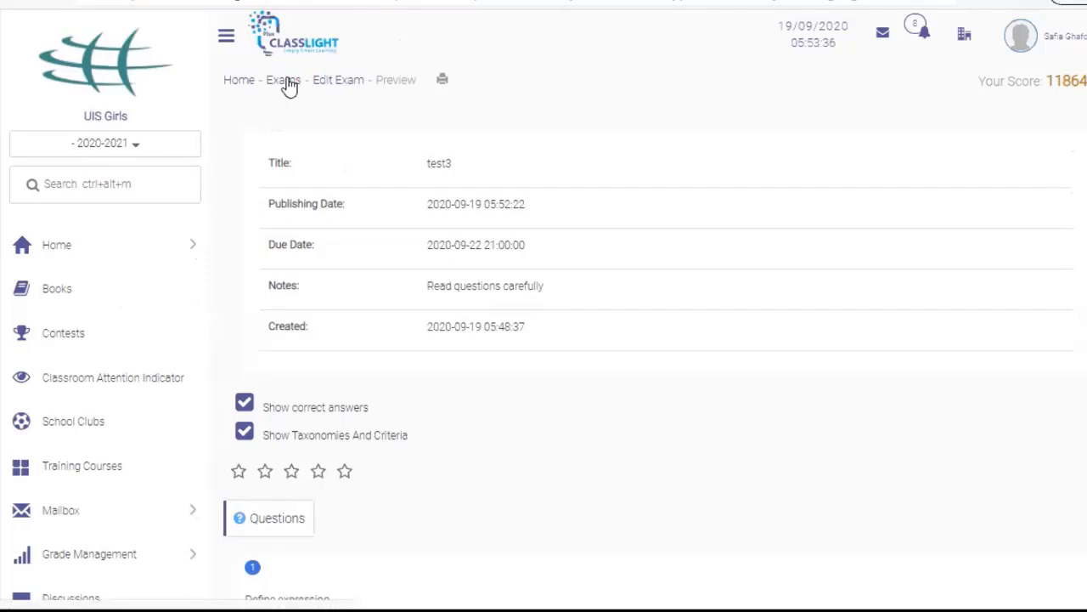
pyautogui.scroll(-3, 289, 85)
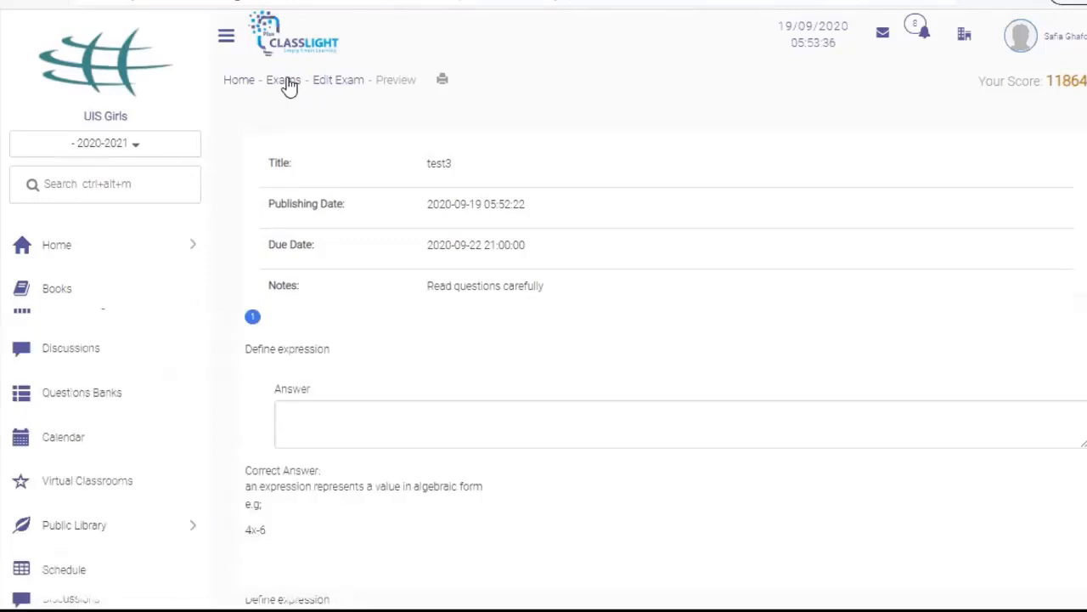
pyautogui.click(287, 81)
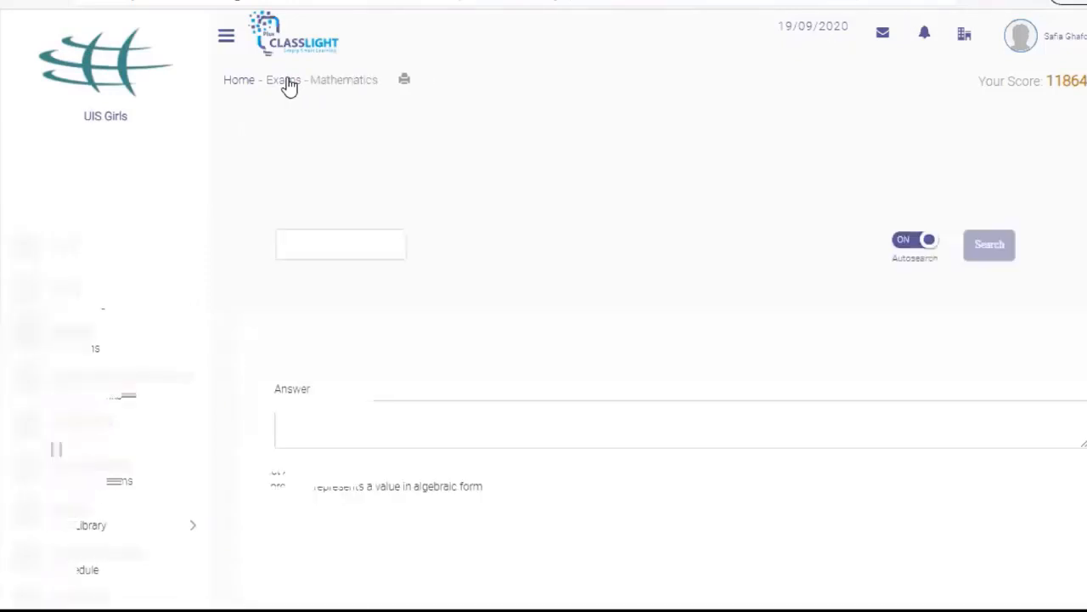